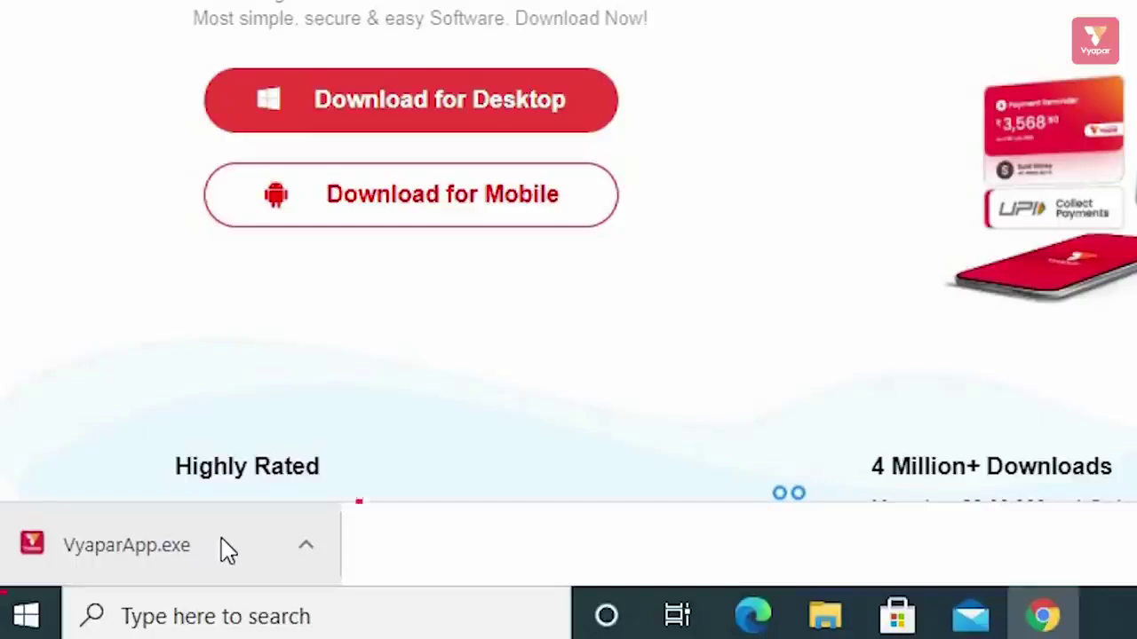
- Launch Vyapar, maximize its window and log in with the business mobile number
left_click(224, 548)
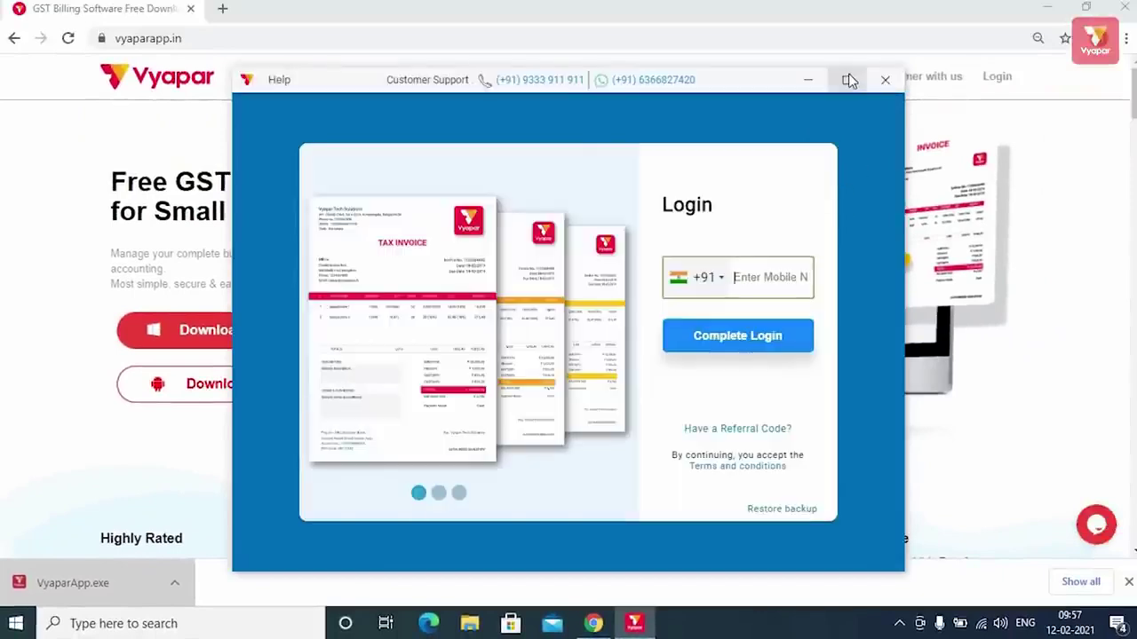
left_click(849, 80)
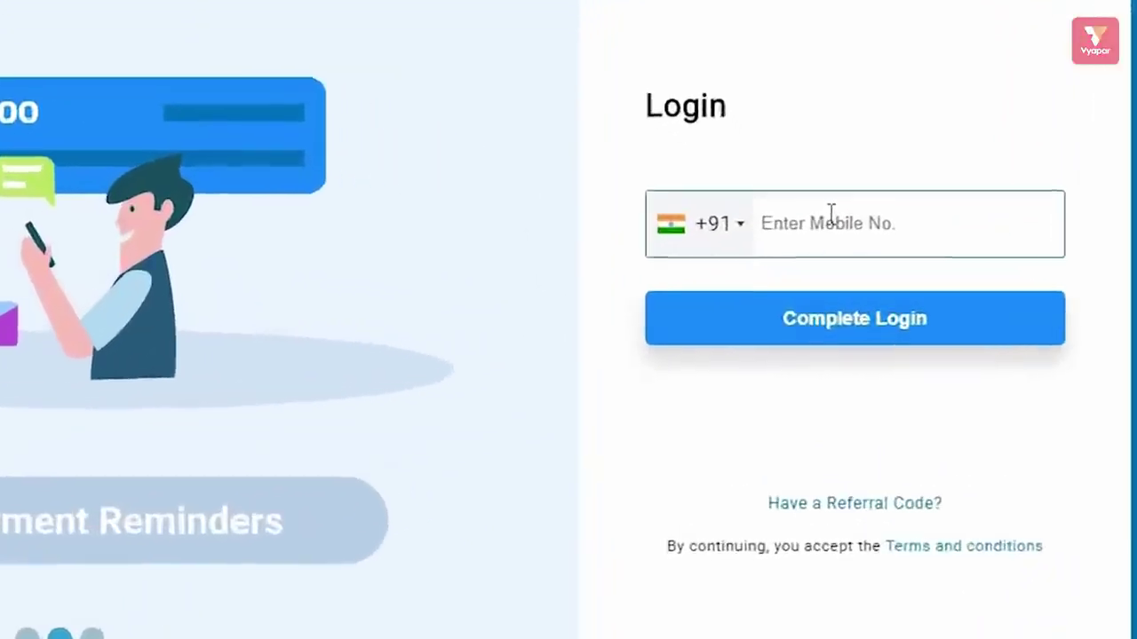
left_click(845, 251)
type("999999")
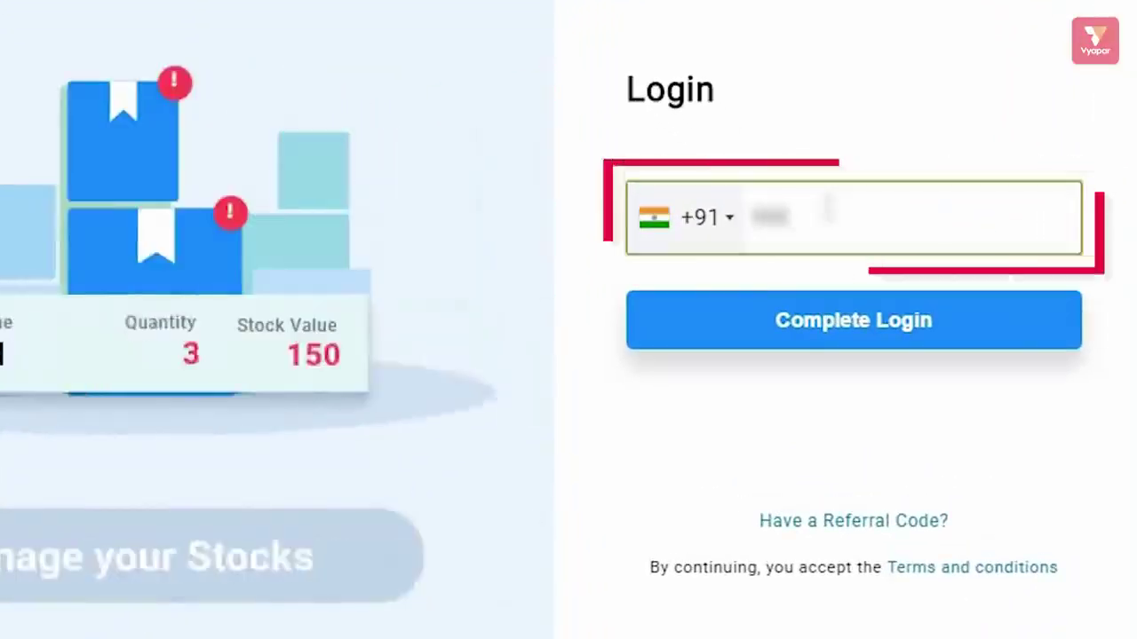
type("9999")
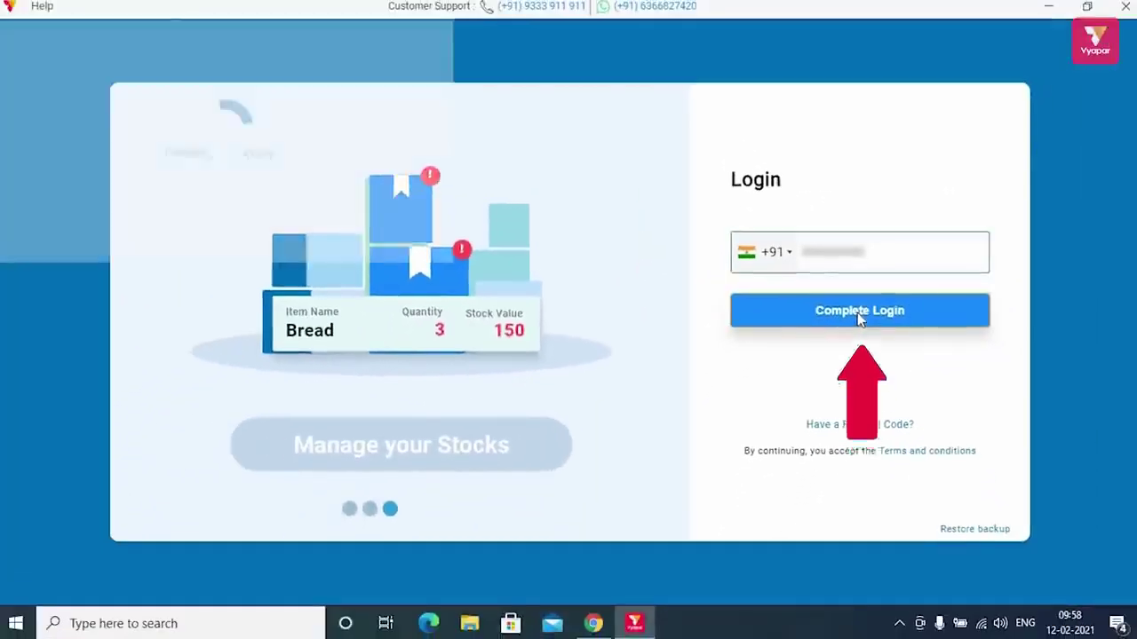
left_click(849, 321)
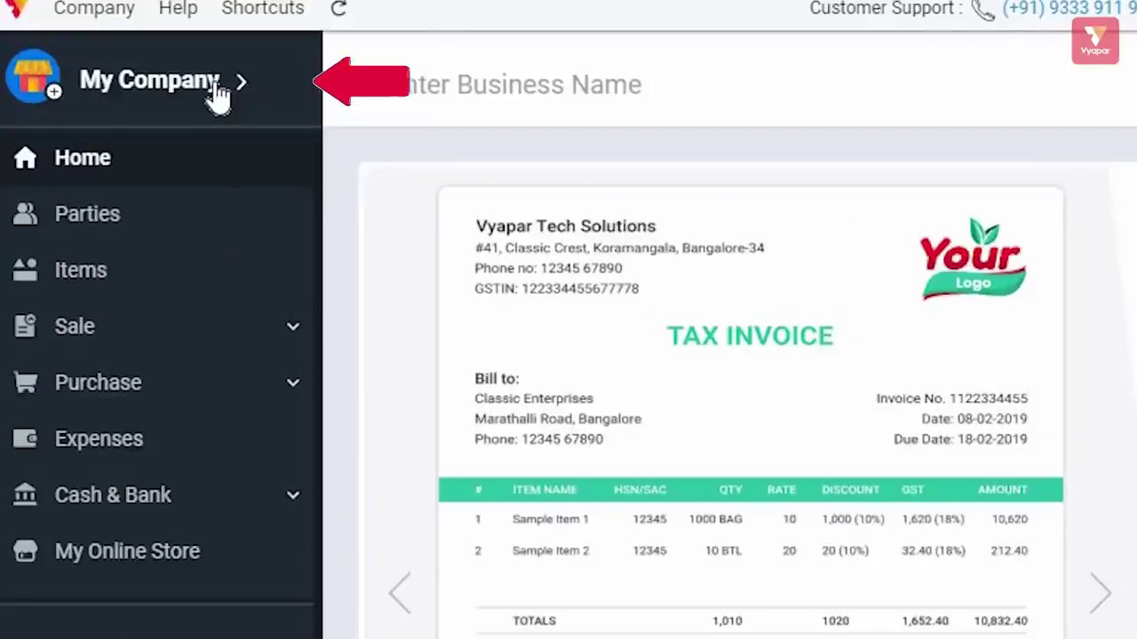
- Open My Company's Edit Firm details, review the e-mail and More Information fields, and save
left_click(216, 84)
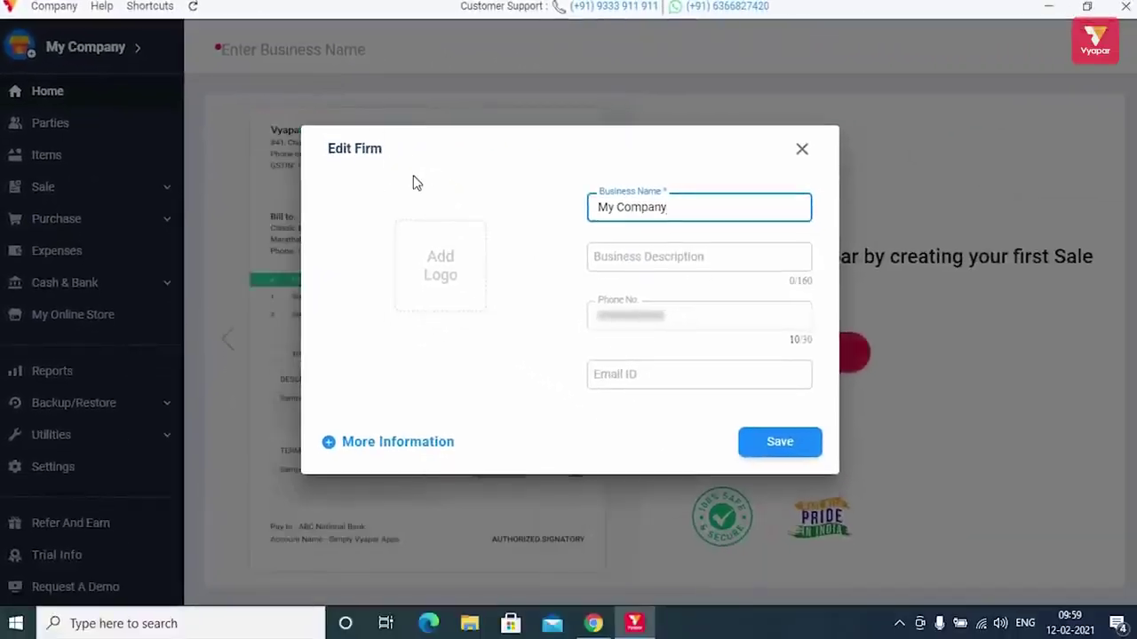
mouse_move(468, 256)
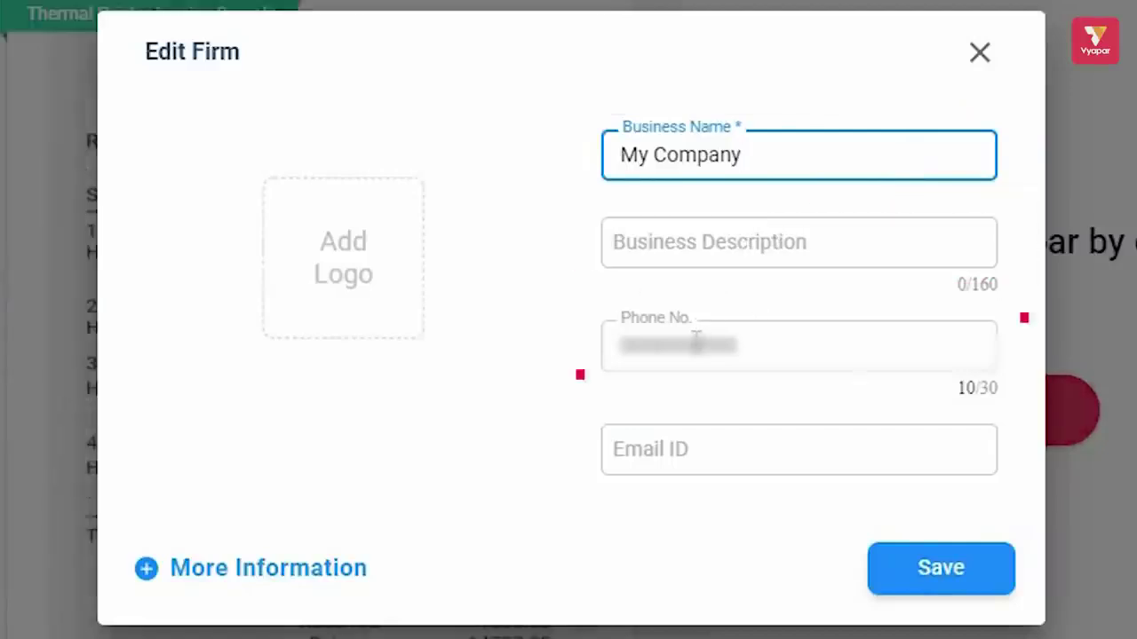
left_click(722, 445)
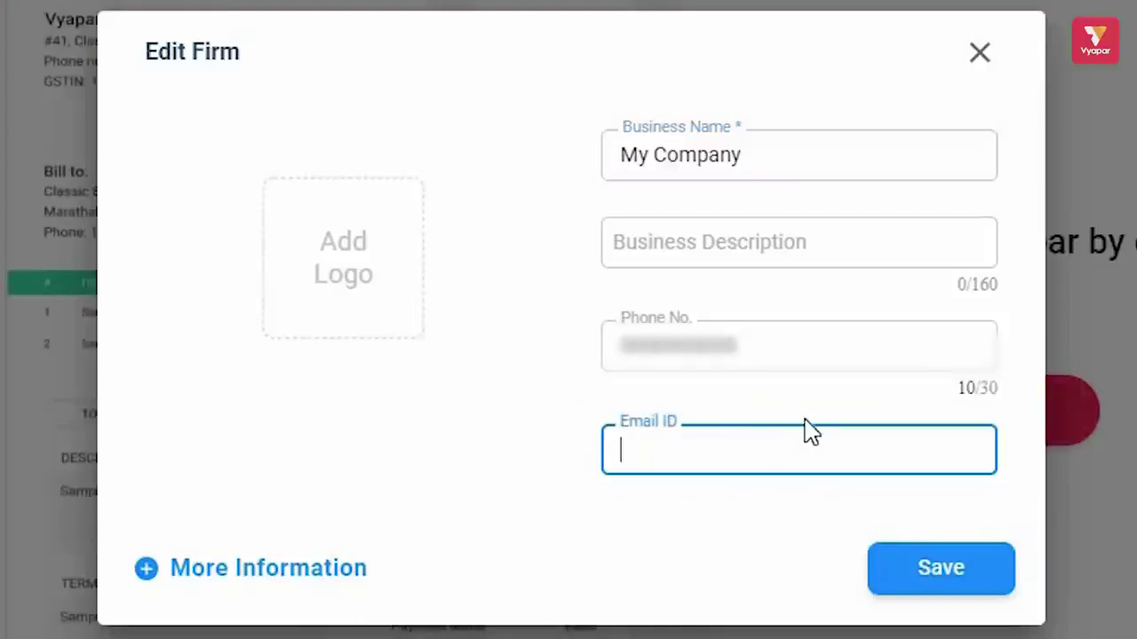
mouse_move(371, 296)
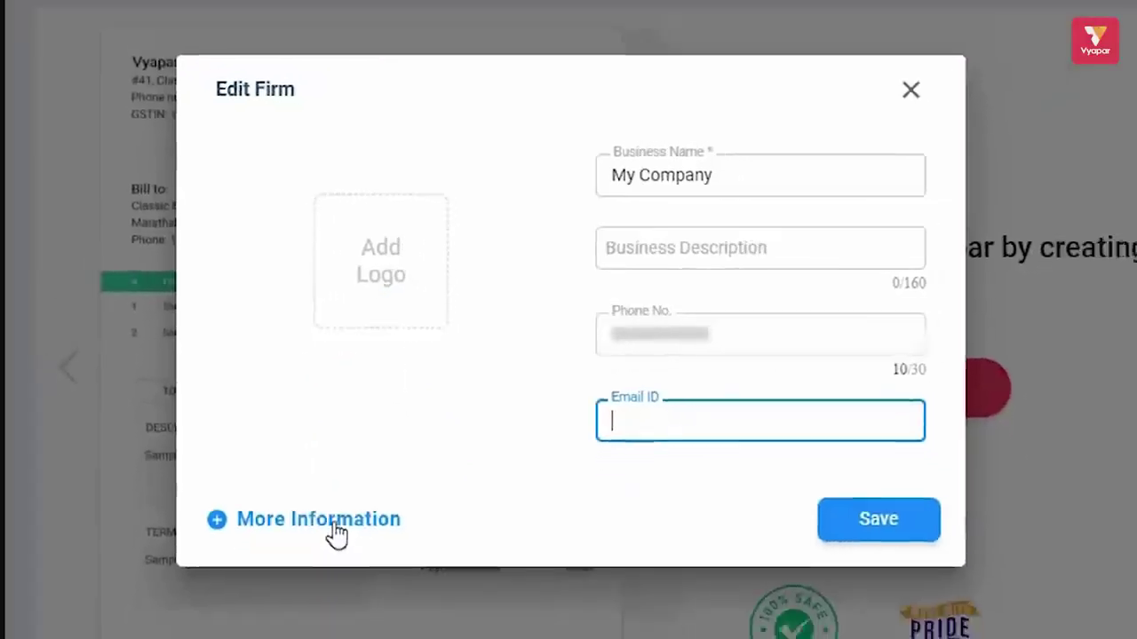
left_click(289, 573)
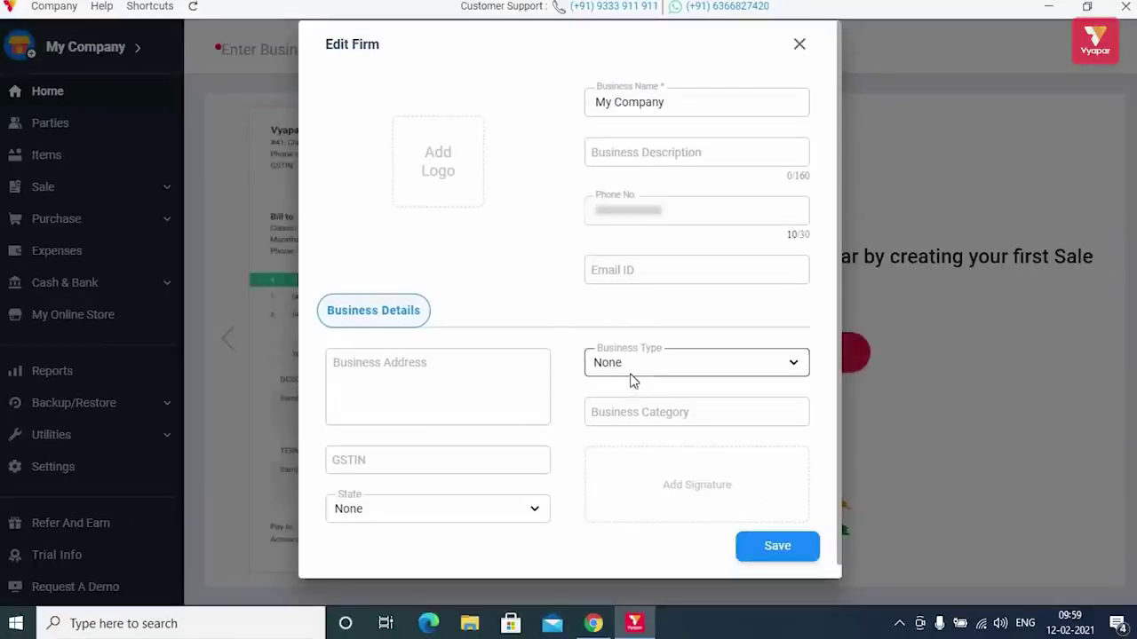
left_click(777, 546)
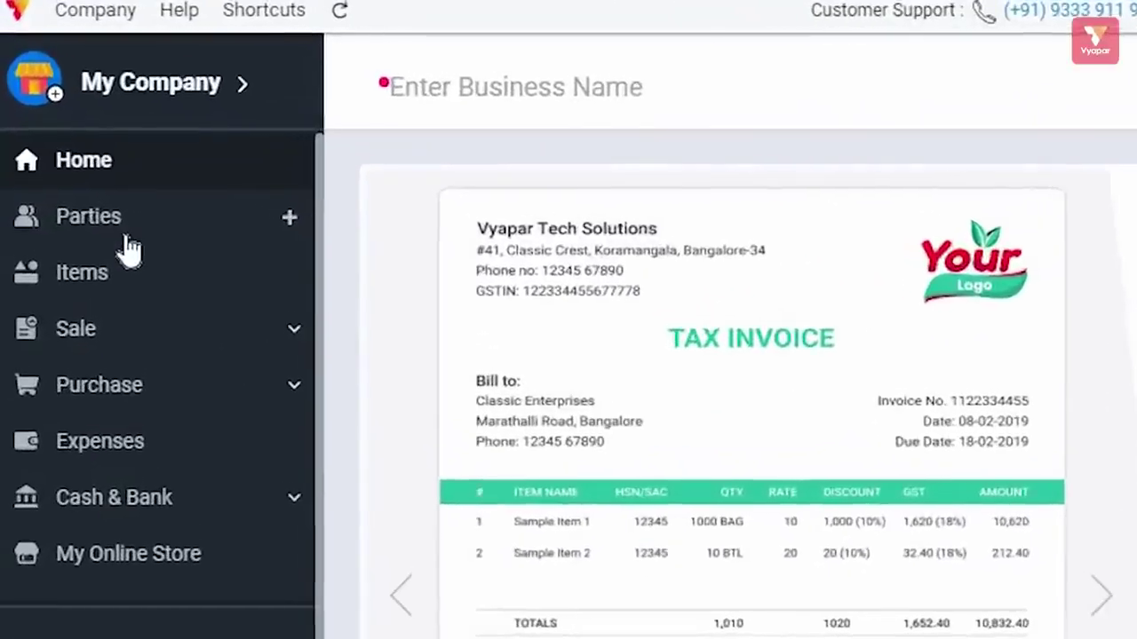
left_click(106, 293)
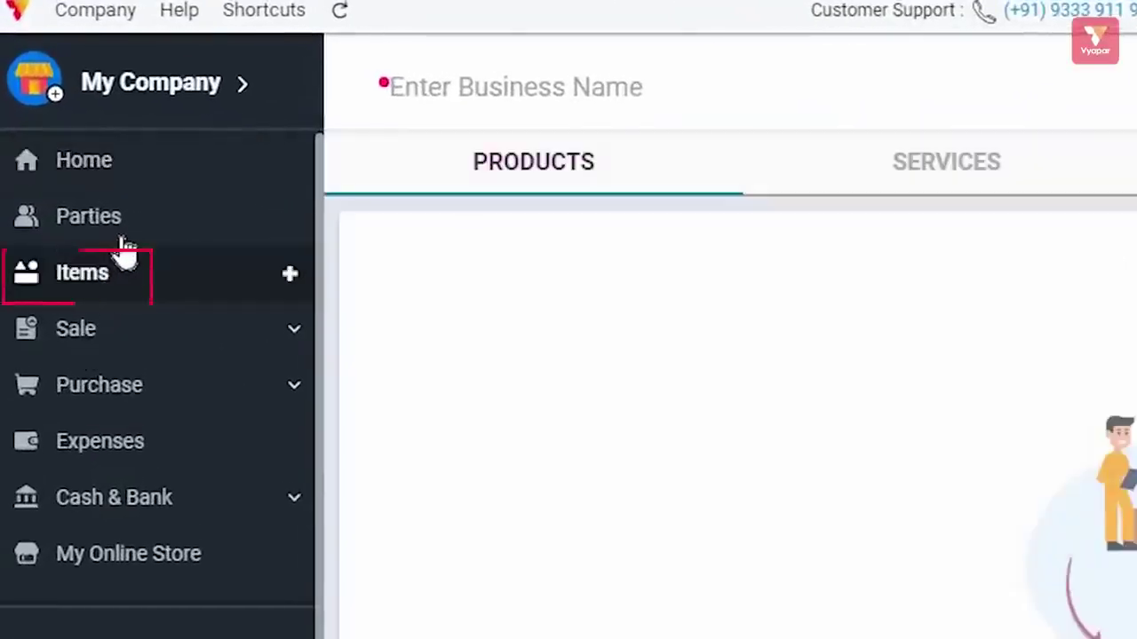
left_click(124, 234)
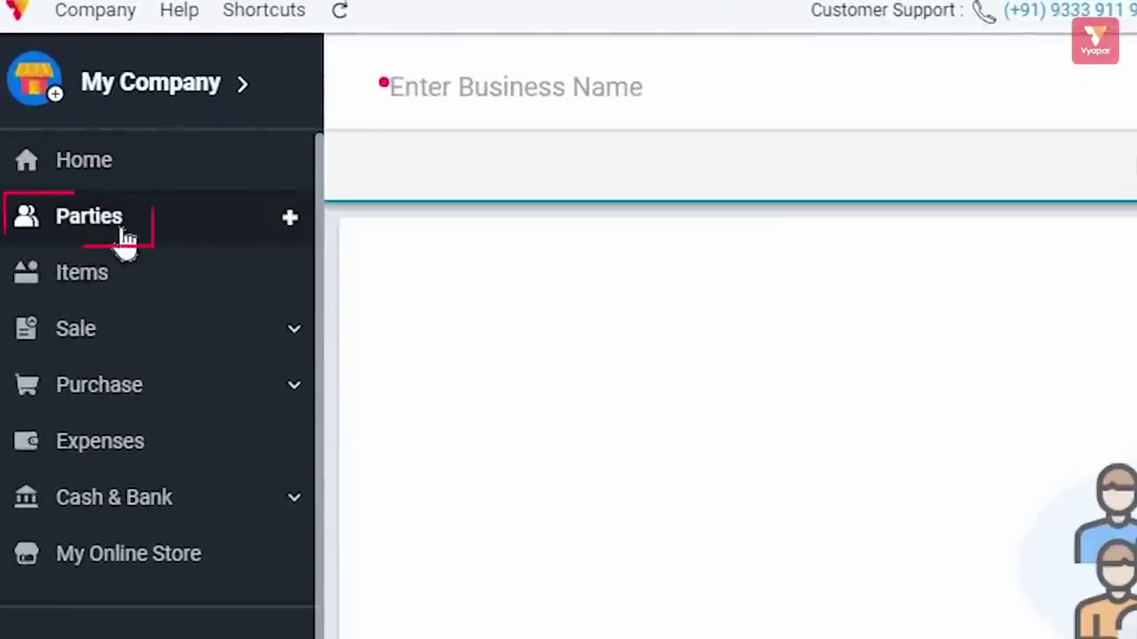
left_click(125, 163)
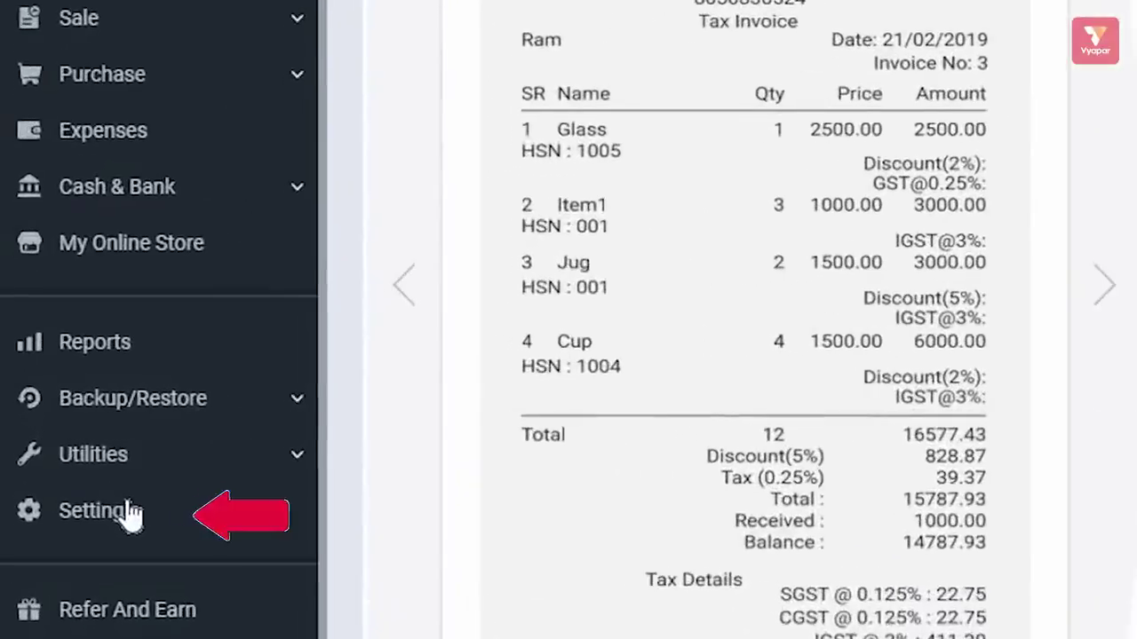
- Browse the General, Transaction, SMS, Party, Print and Taxes & GST settings, ending on Item settings
left_click(127, 511)
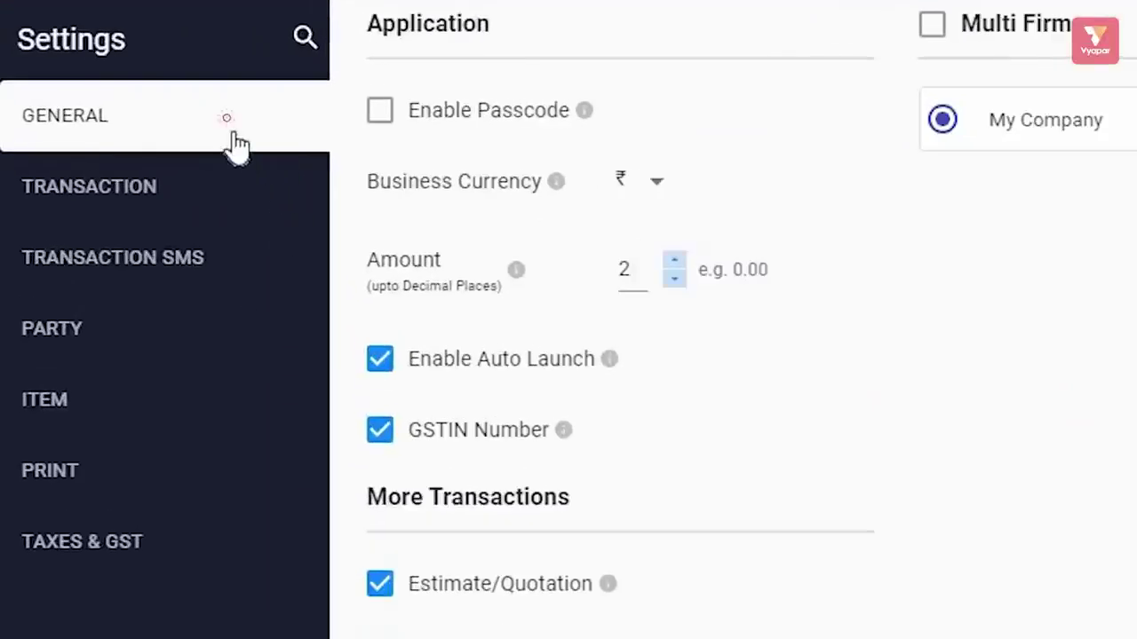
left_click(229, 124)
left_click(142, 201)
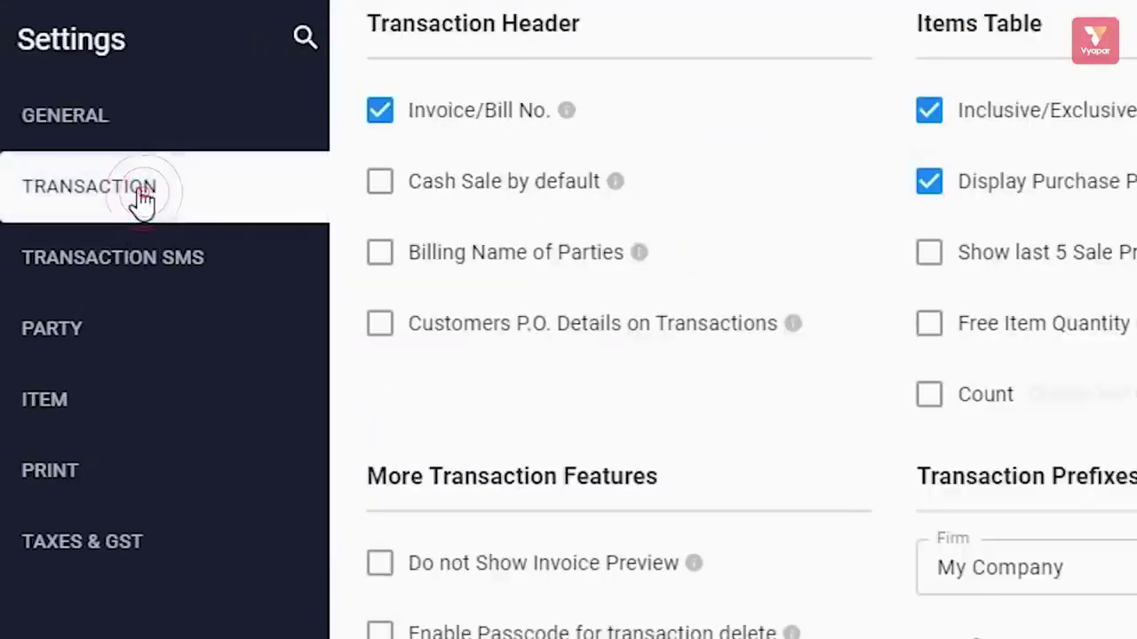
left_click(147, 277)
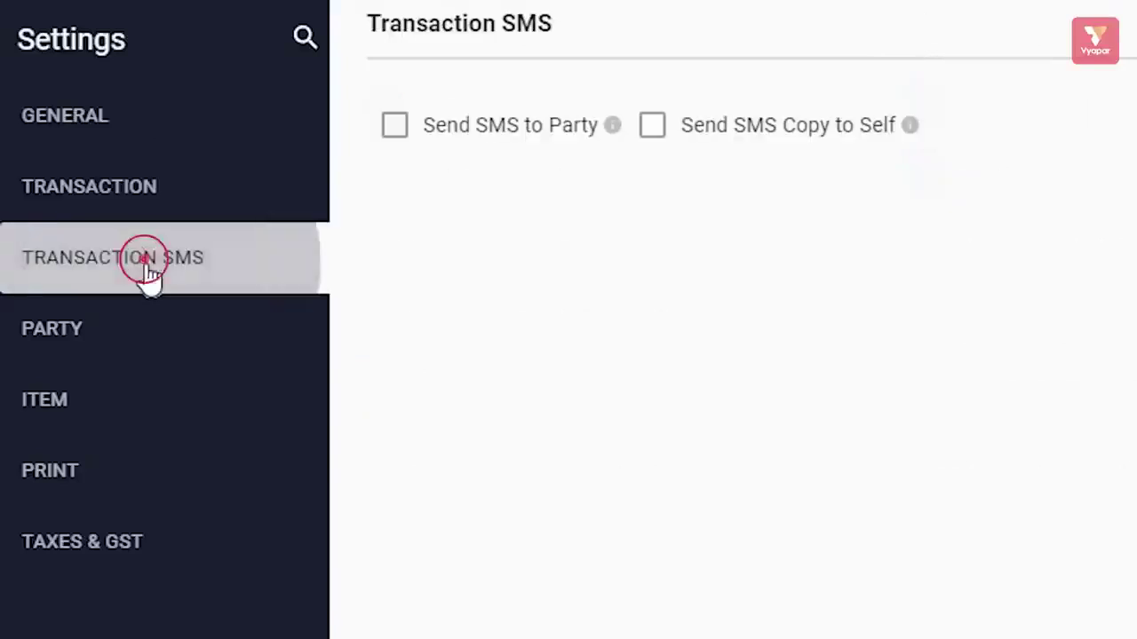
left_click(111, 342)
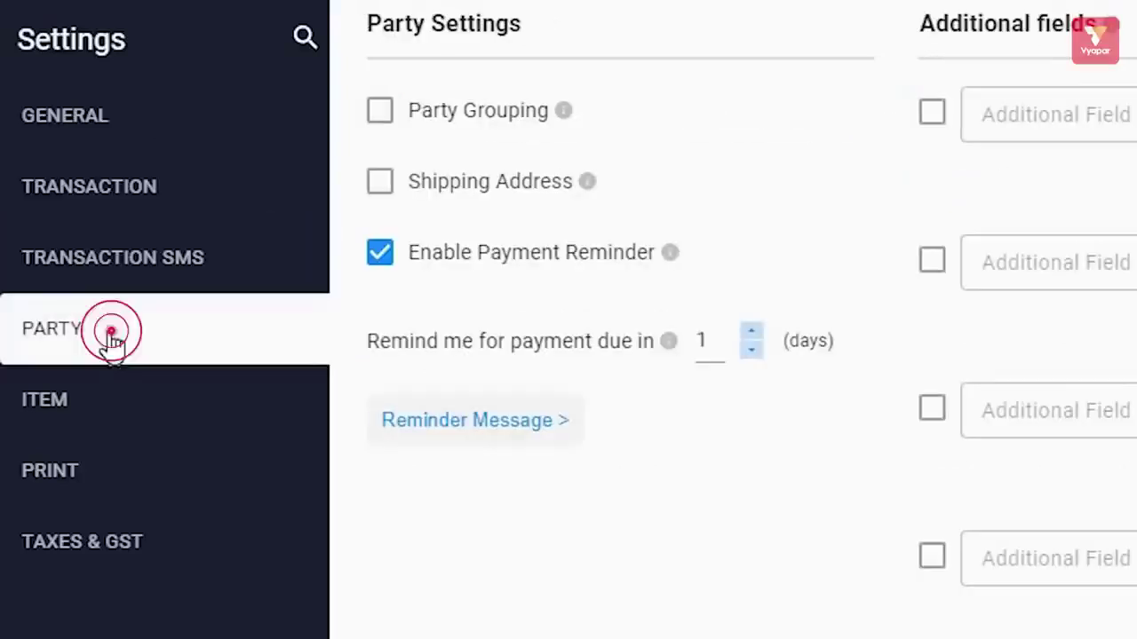
left_click(121, 406)
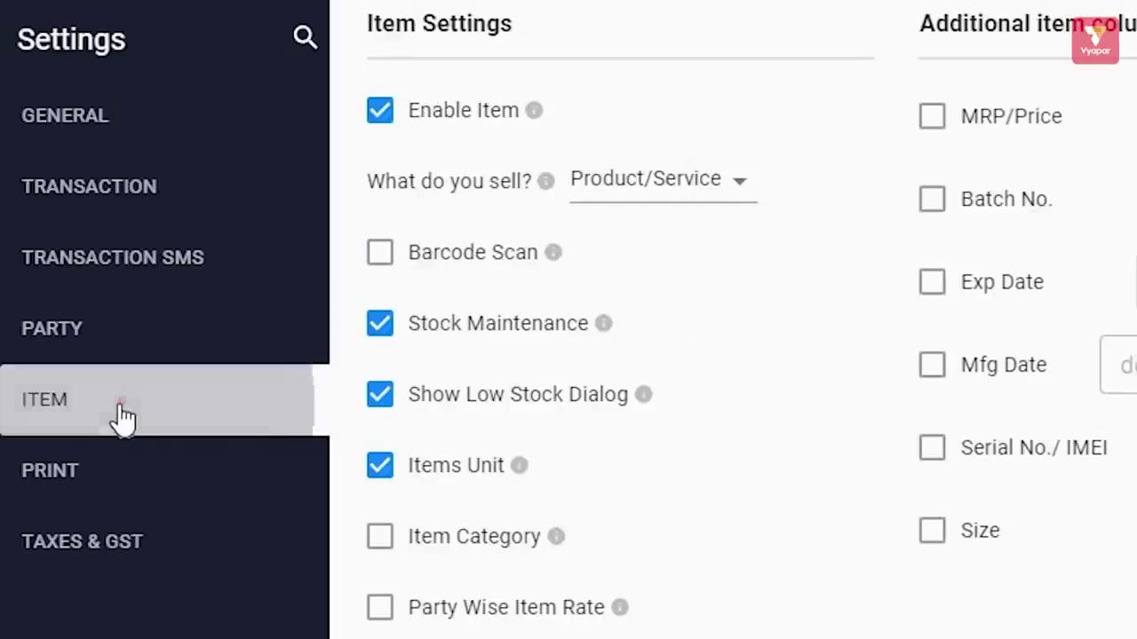
left_click(107, 496)
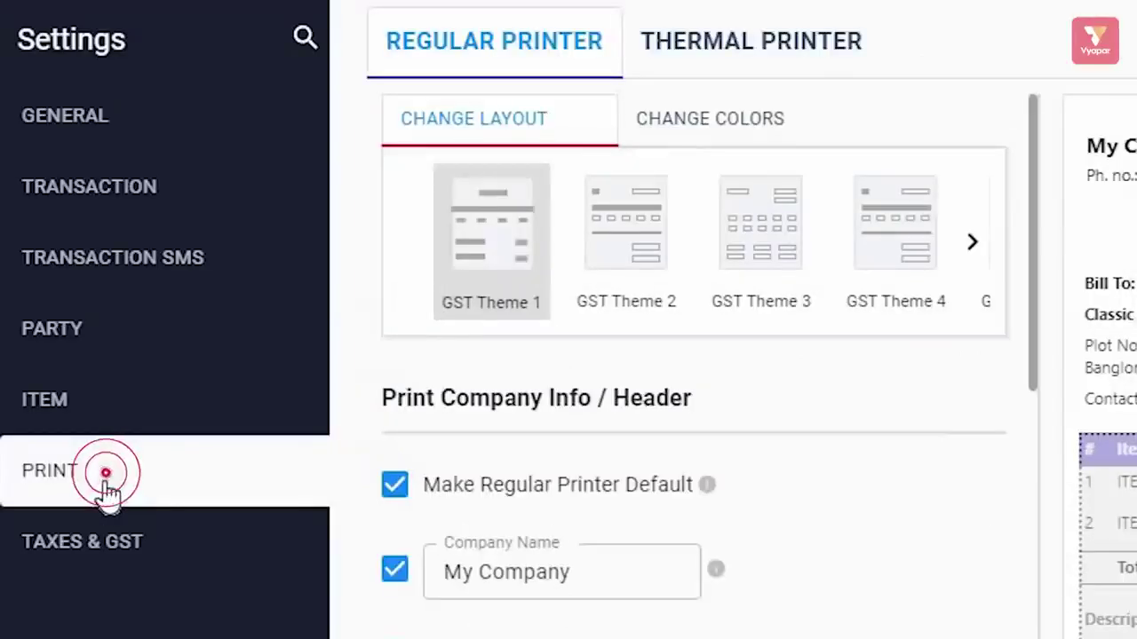
left_click(106, 538)
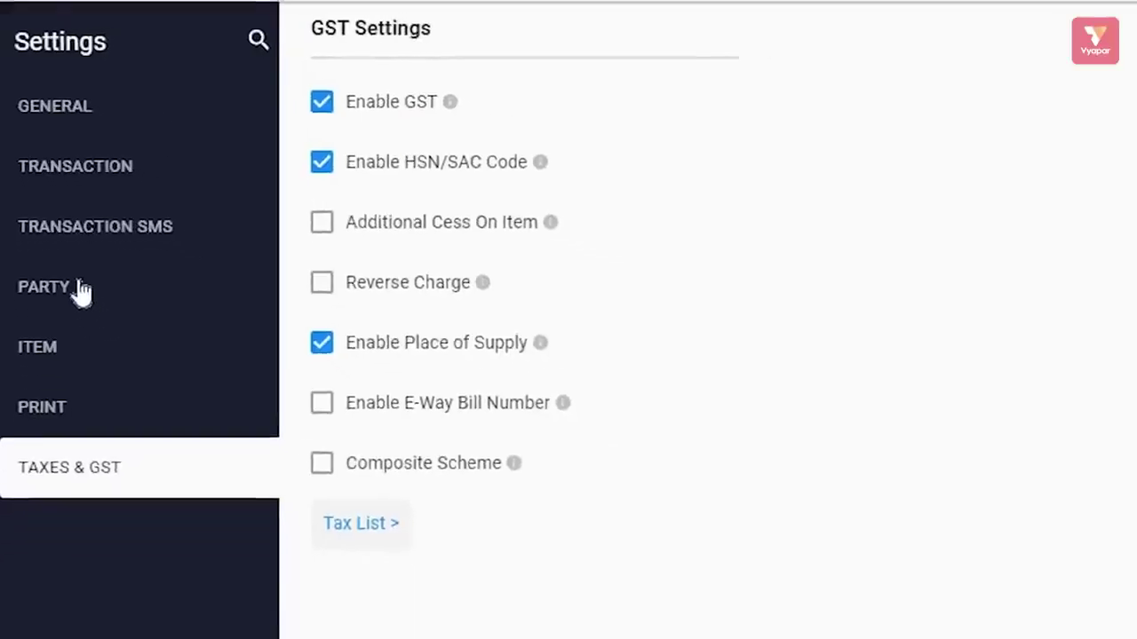
left_click(41, 256)
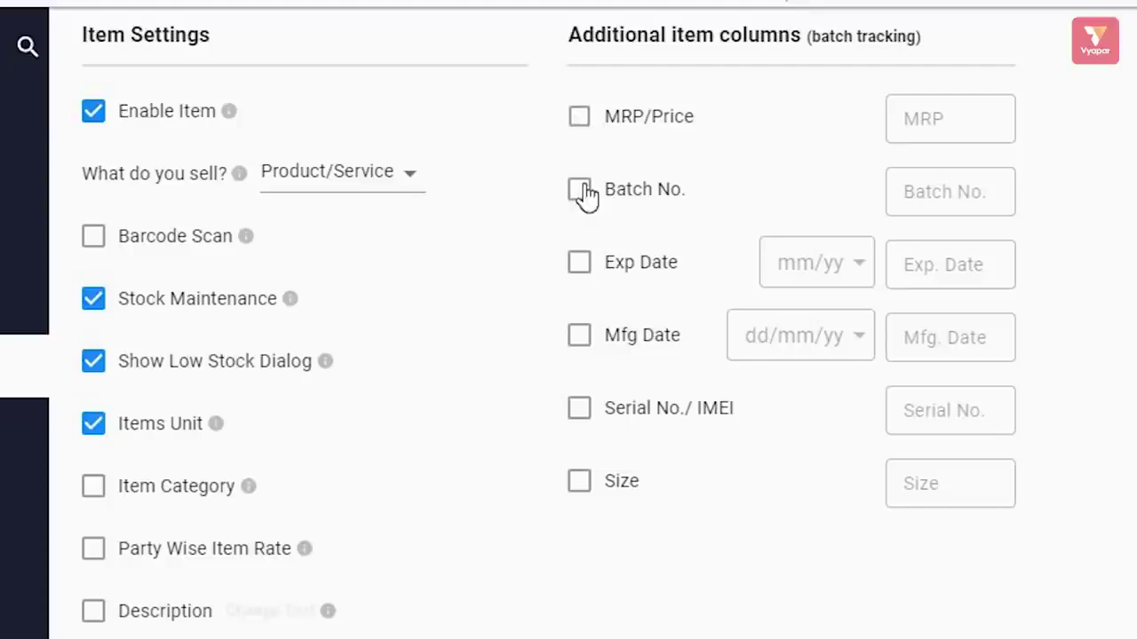
- Enable the Exp Date, Serial No./IMEI and Size item columns, then close Settings
left_click(579, 272)
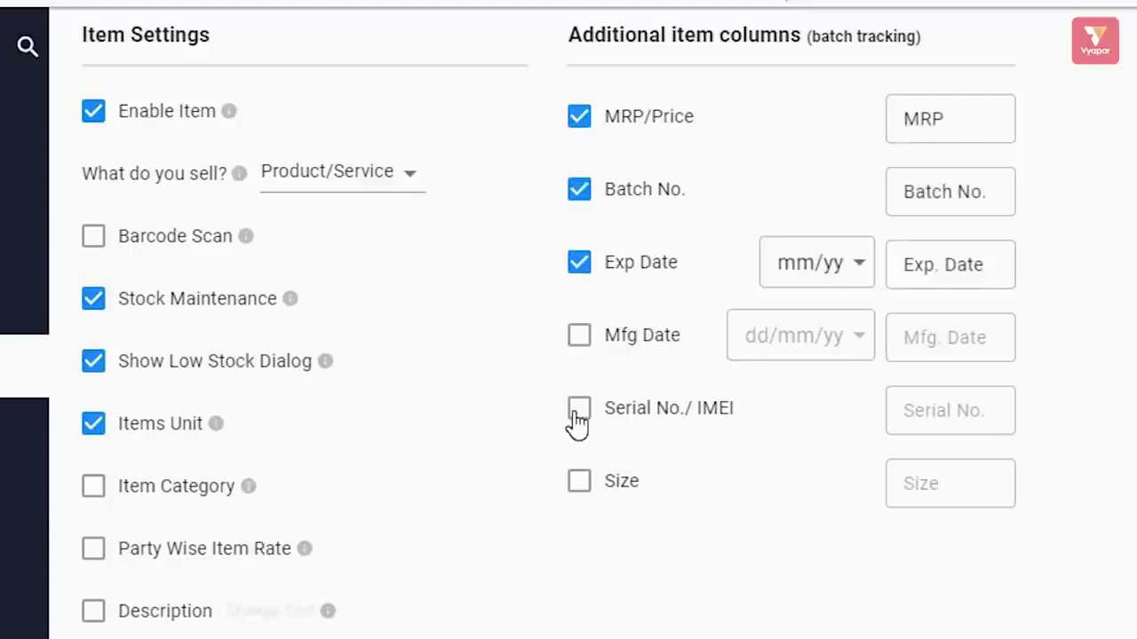
left_click(577, 474)
left_click(581, 335)
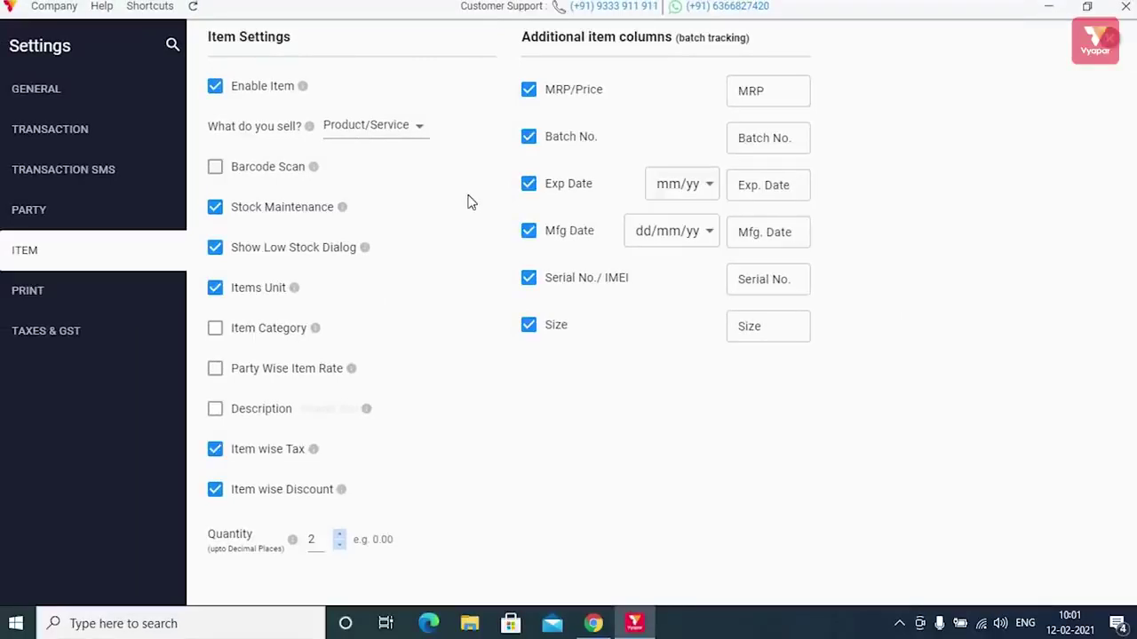
left_click(1110, 41)
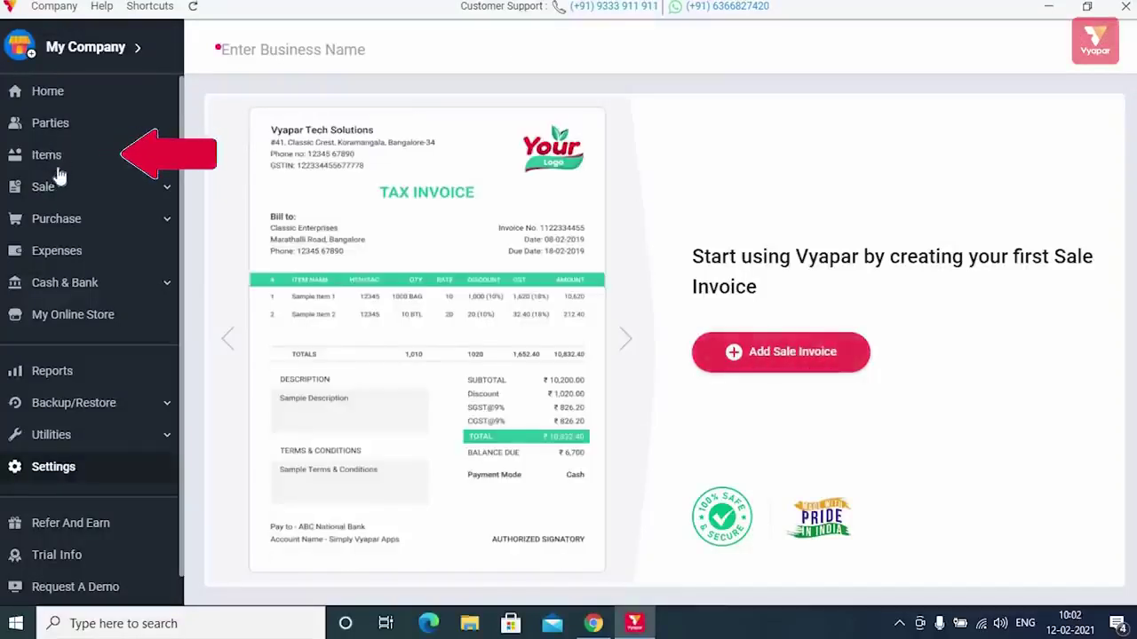
- Add a new item named Laptop with HSN 1244, item code 245, sale price 100 and purchase price 80
left_click(54, 160)
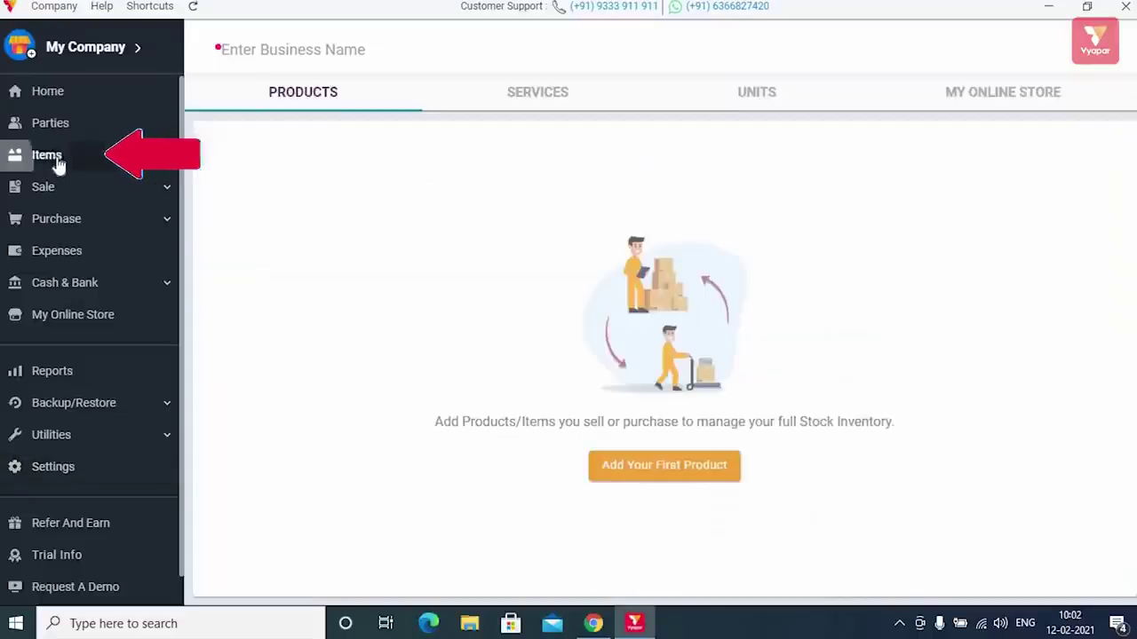
left_click(640, 469)
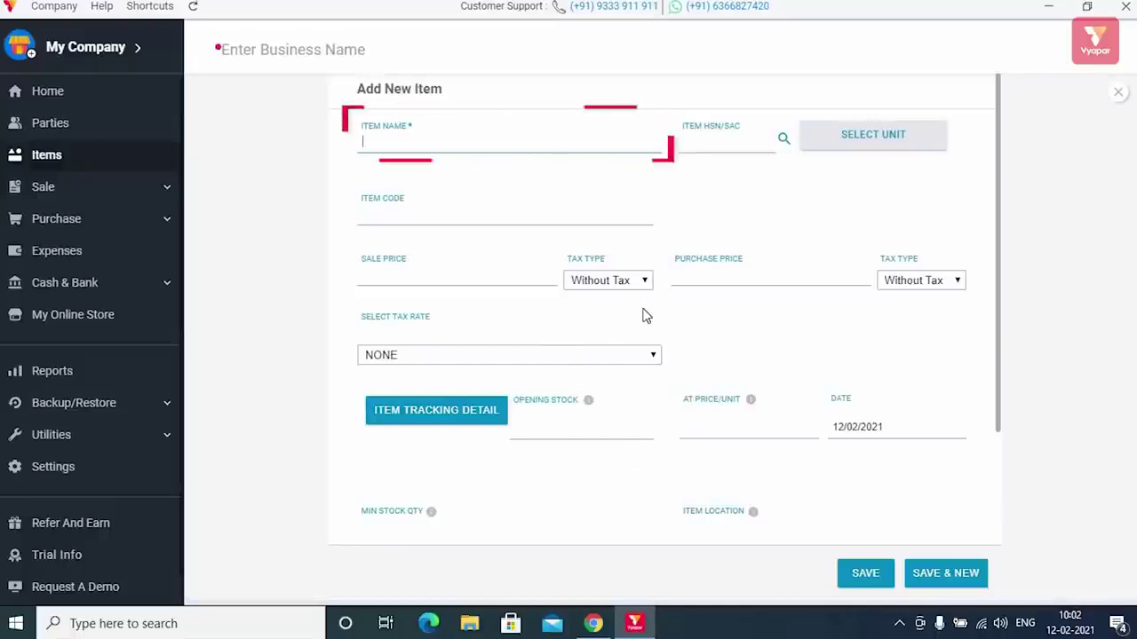
type("Laptop")
left_click(711, 142)
type("12")
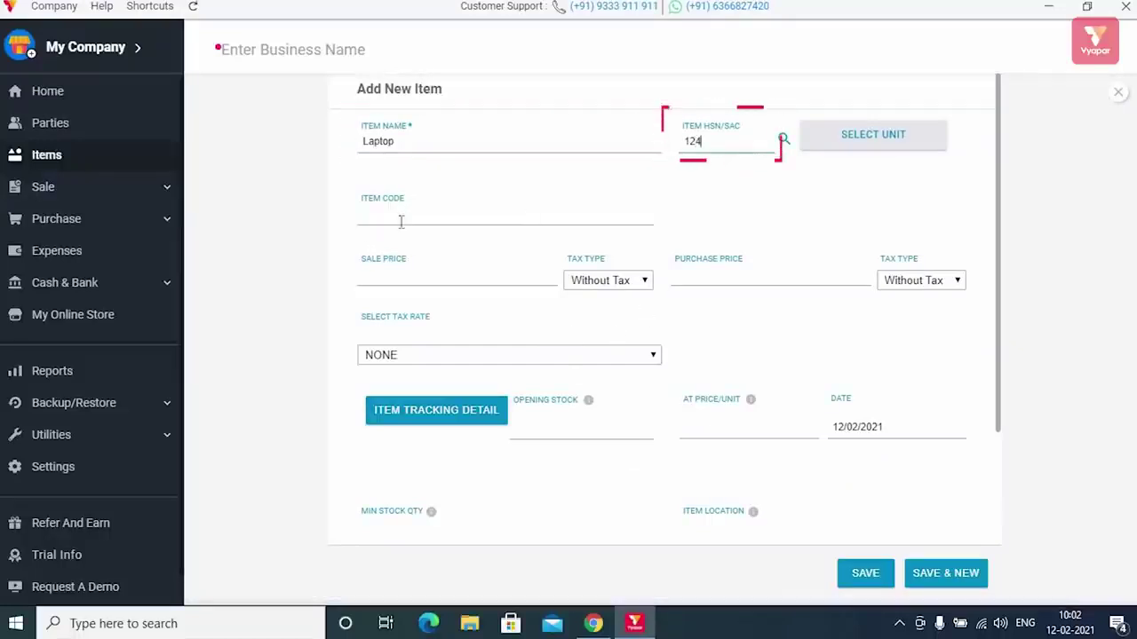
type("4")
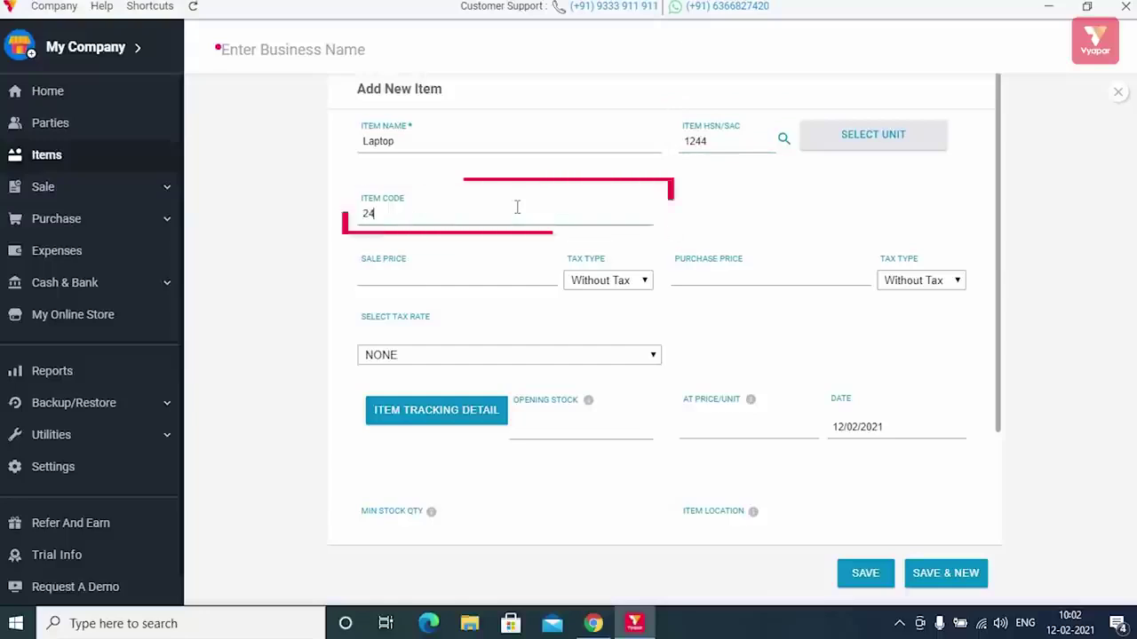
type("5")
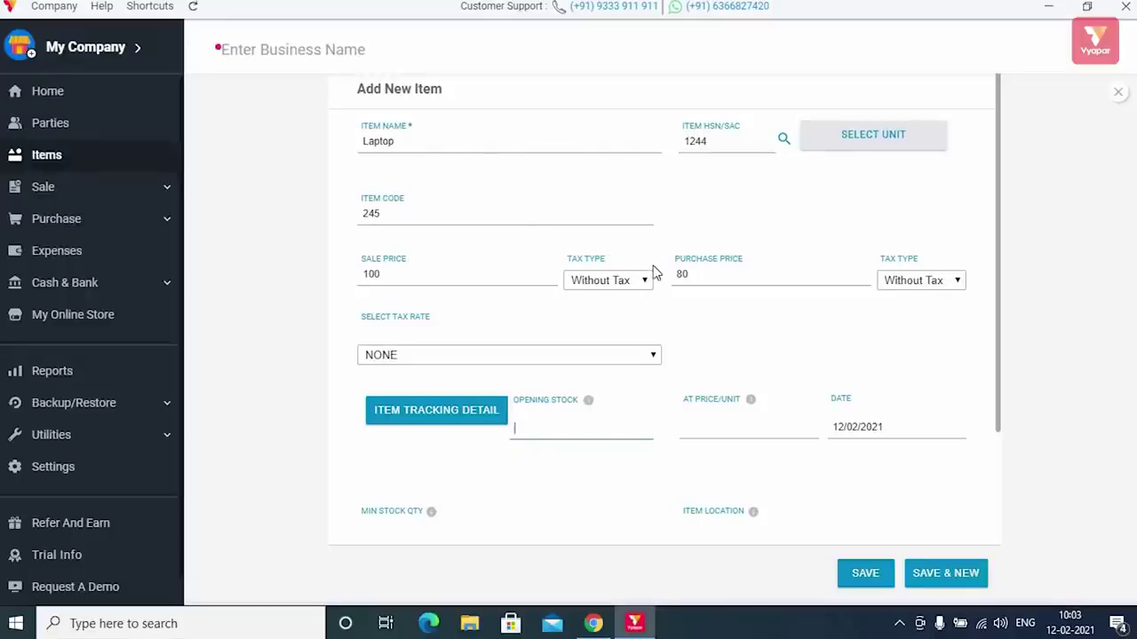
scroll(681, 306, "down", 3)
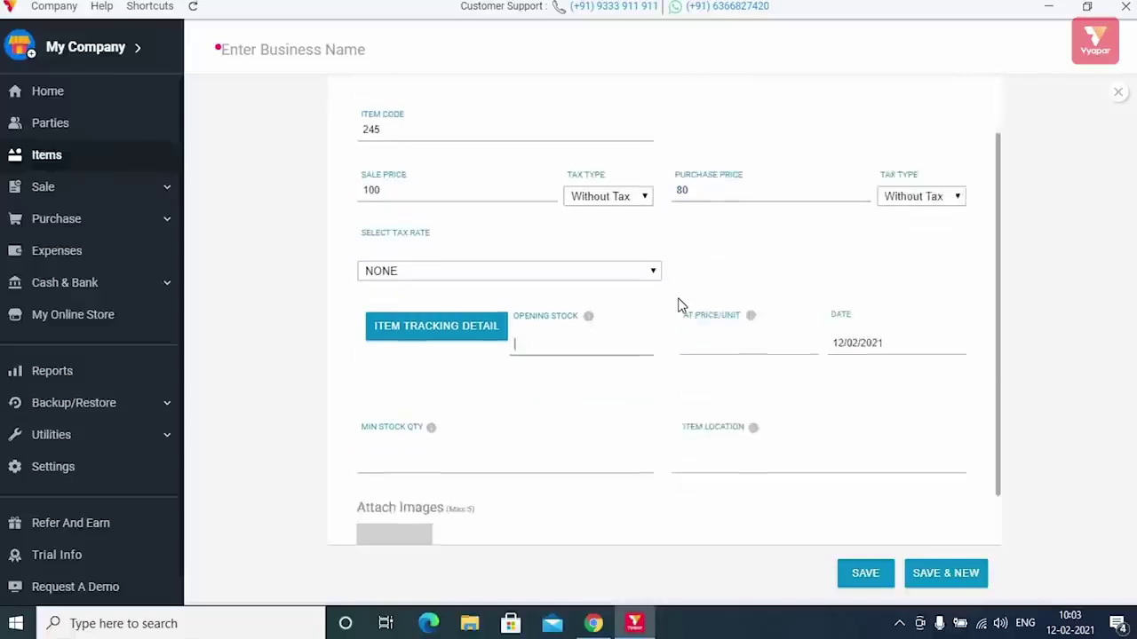
scroll(657, 284, "up", 3)
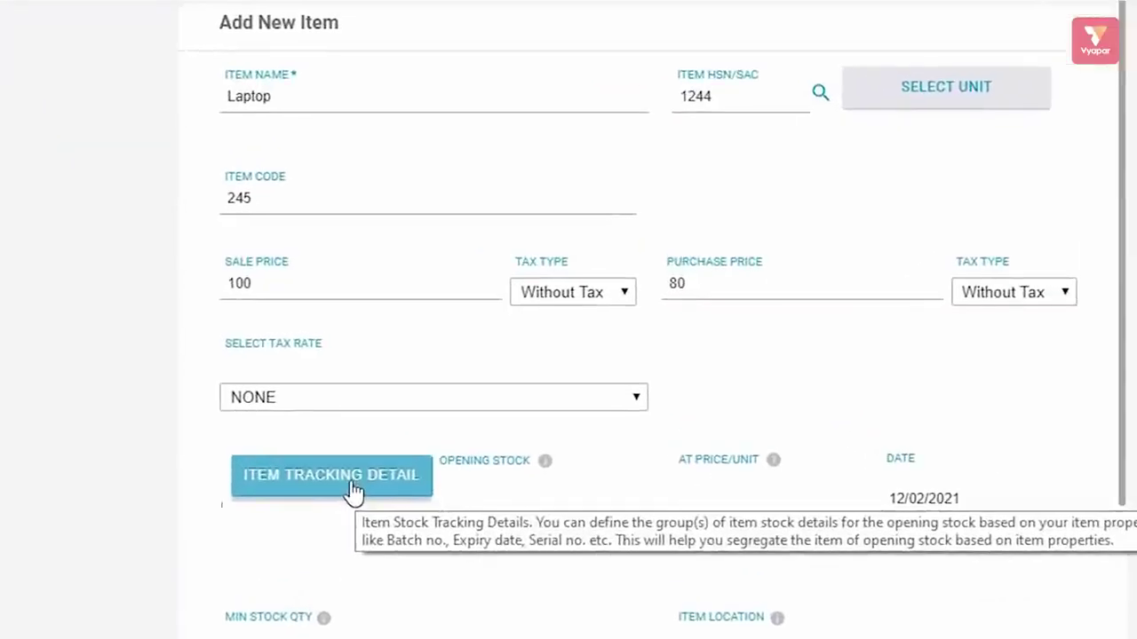
left_click(453, 419)
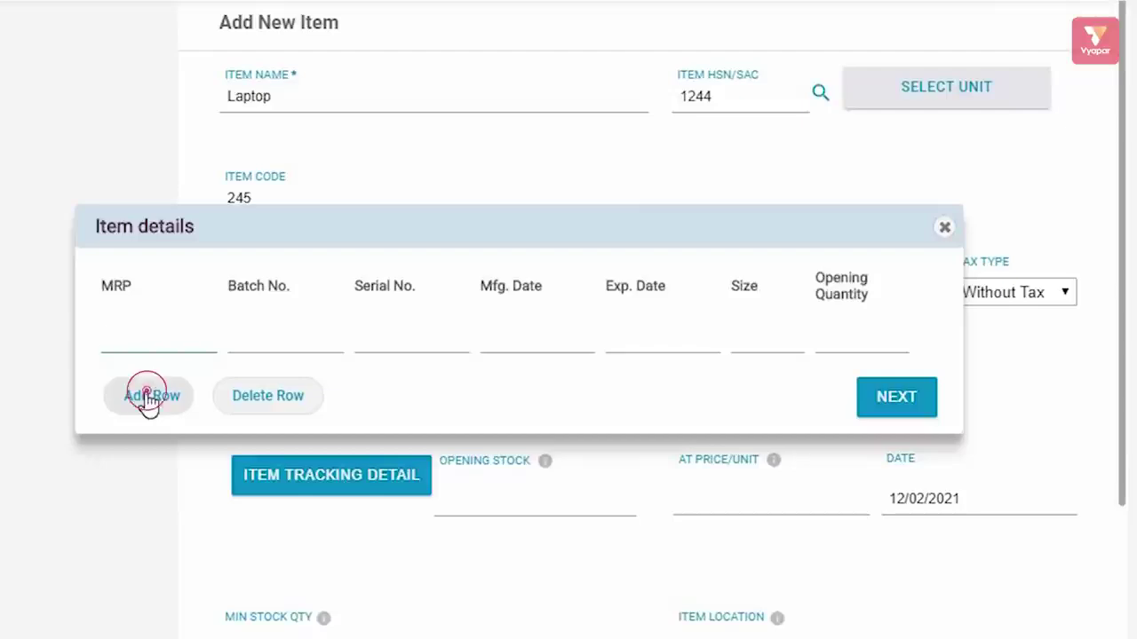
left_click(146, 396)
left_click(151, 444)
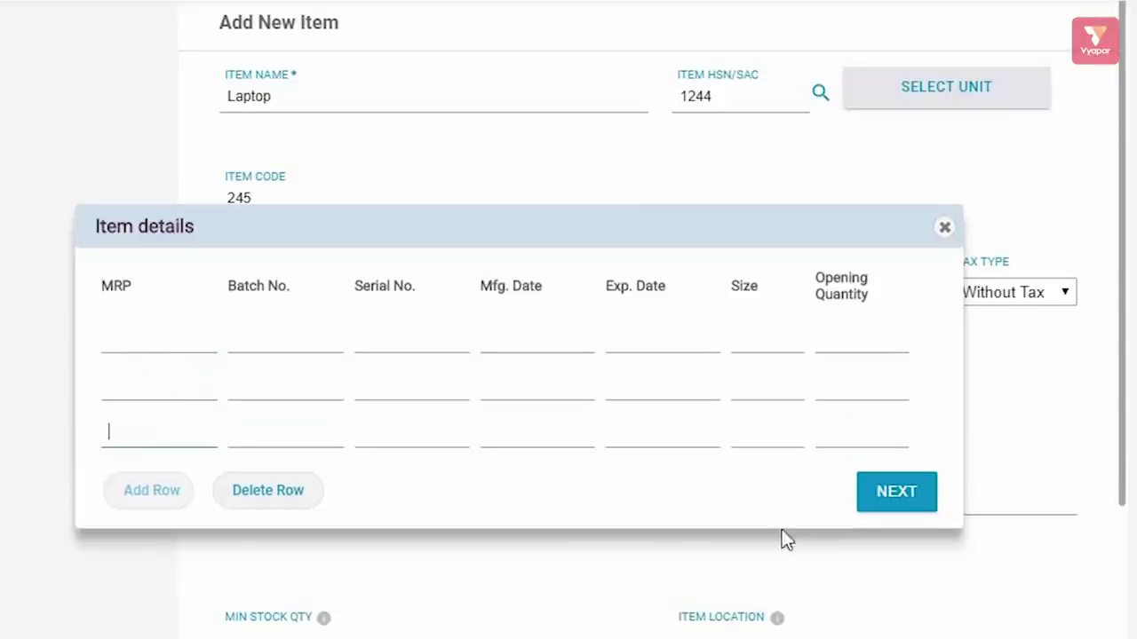
left_click(943, 231)
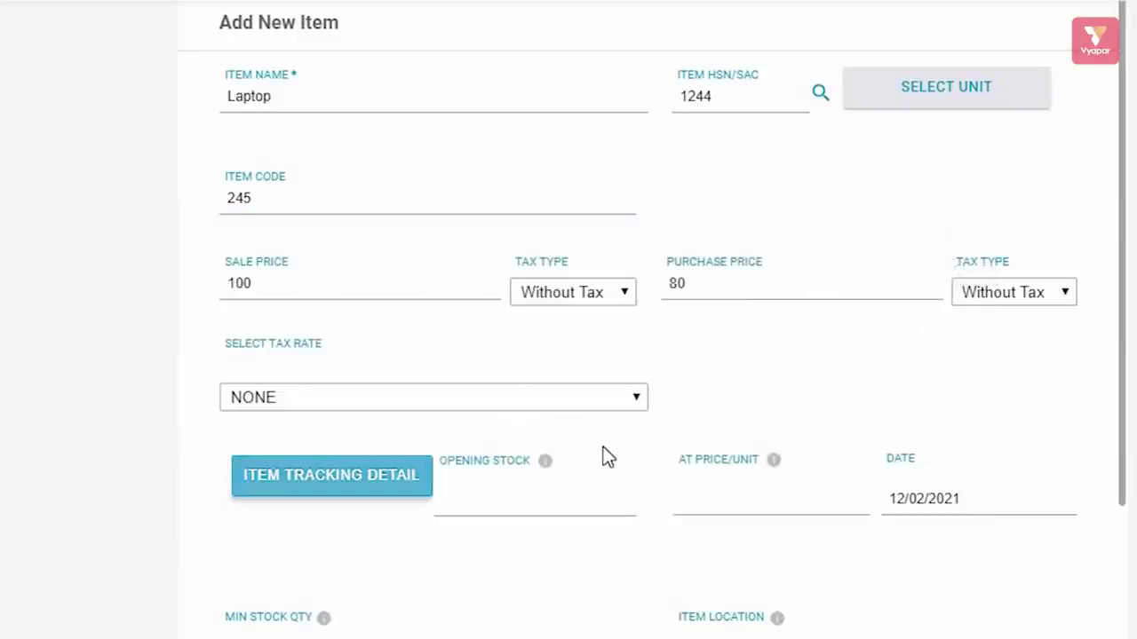
scroll(607, 447, "down", 3)
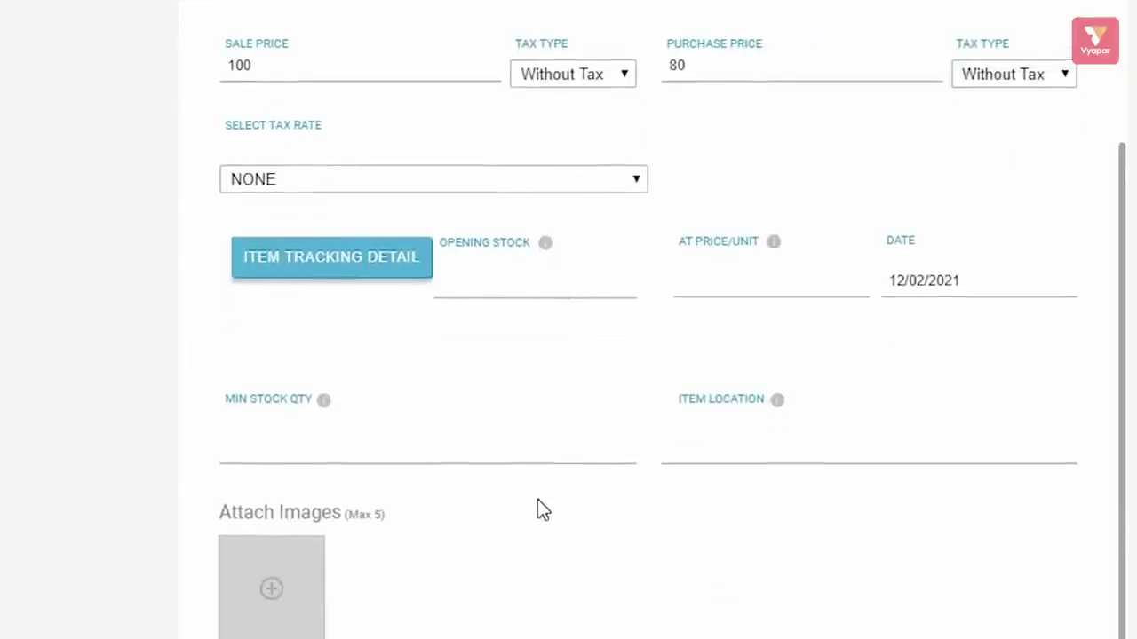
scroll(540, 508, "down", 1)
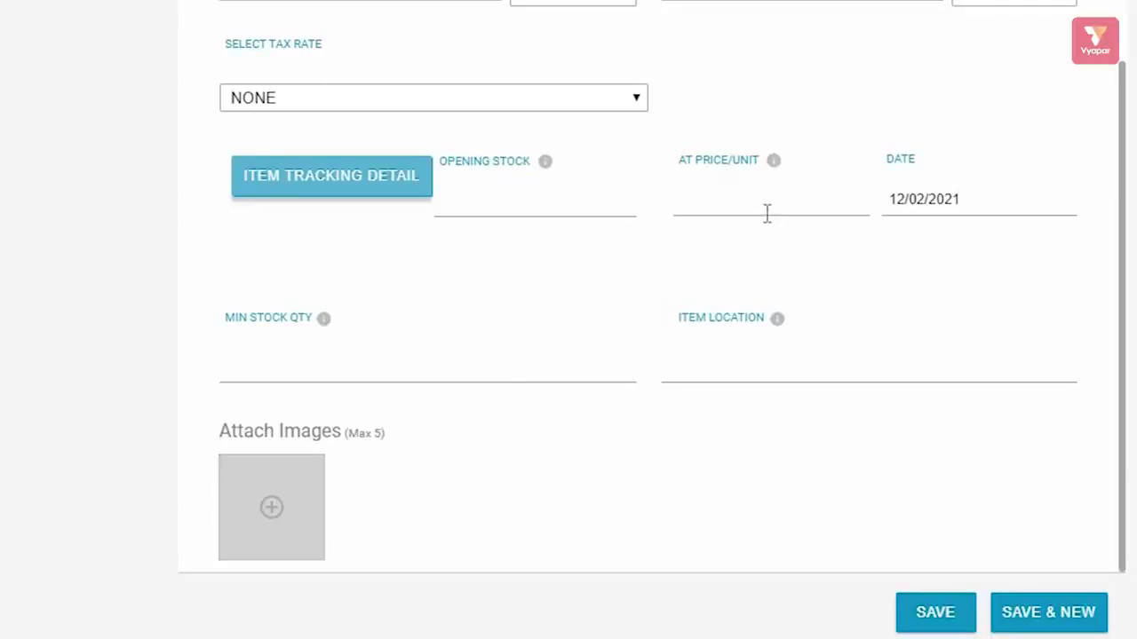
scroll(767, 213, "up", 3)
scroll(766, 214, "down", 3)
left_click(275, 509)
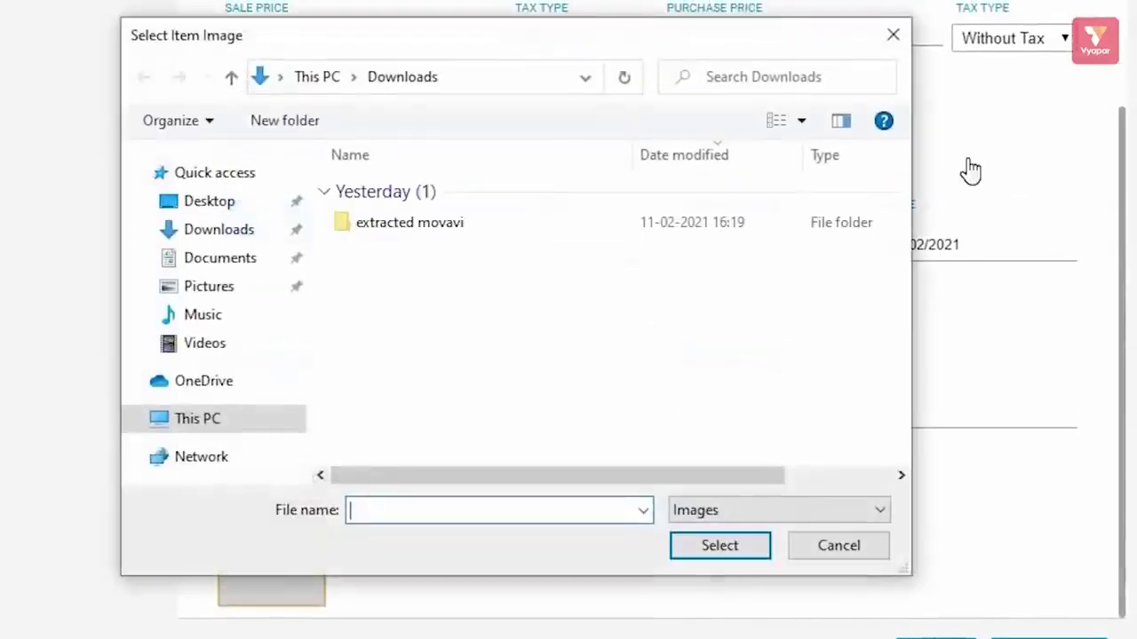
left_click(894, 38)
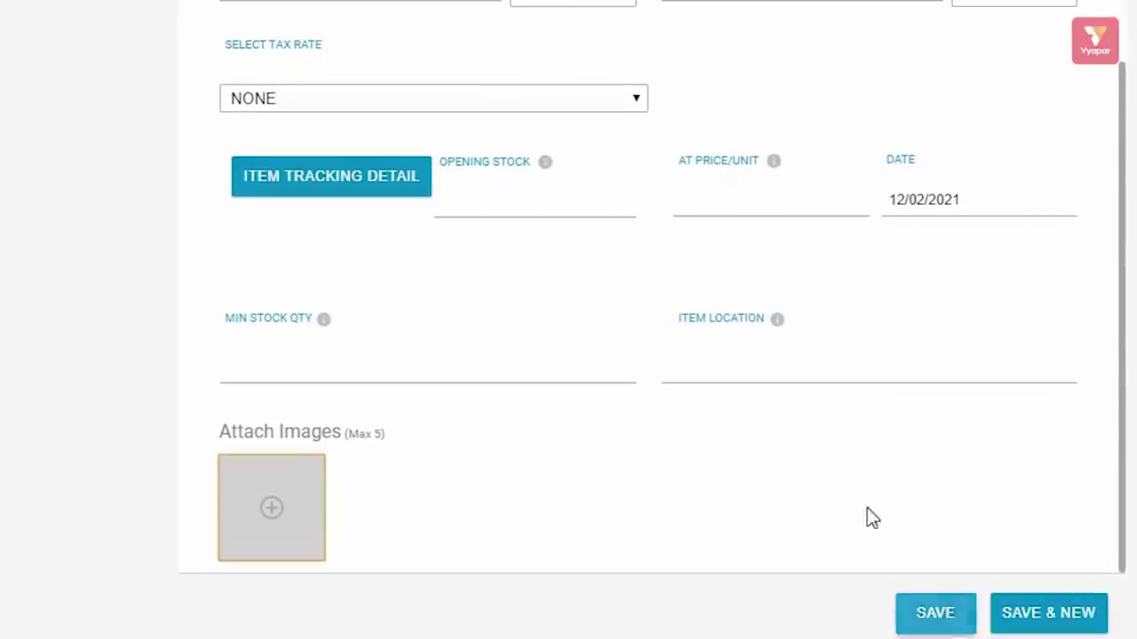
- Save the Laptop item with Save & New to get a blank Add New Item form
scroll(857, 471, "up", 3)
scroll(857, 470, "down", 3)
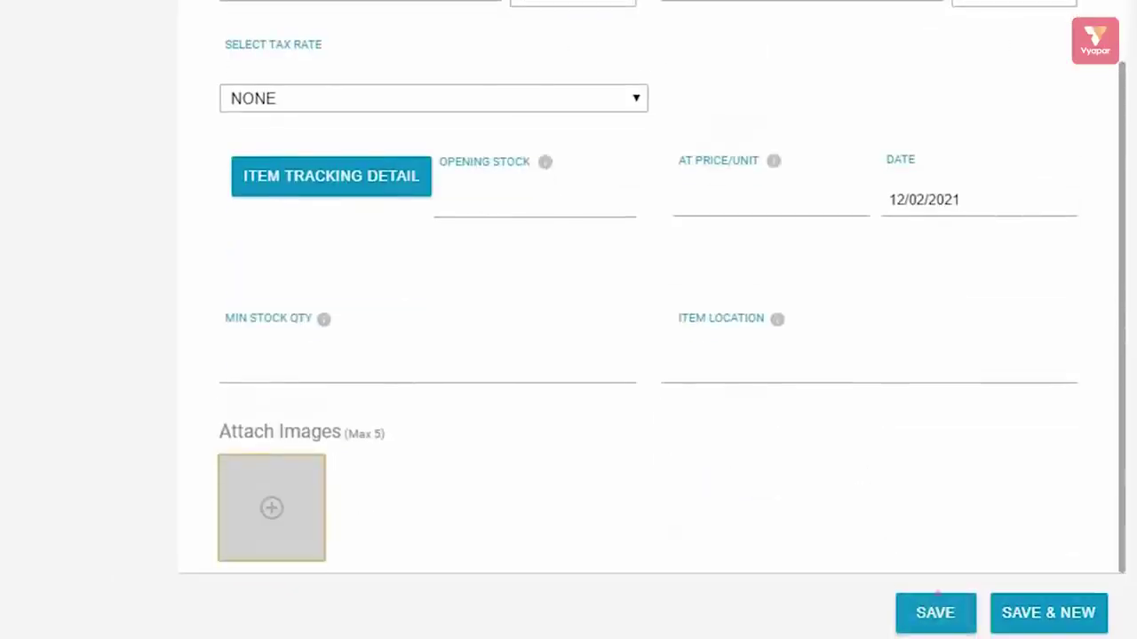
left_click(938, 595)
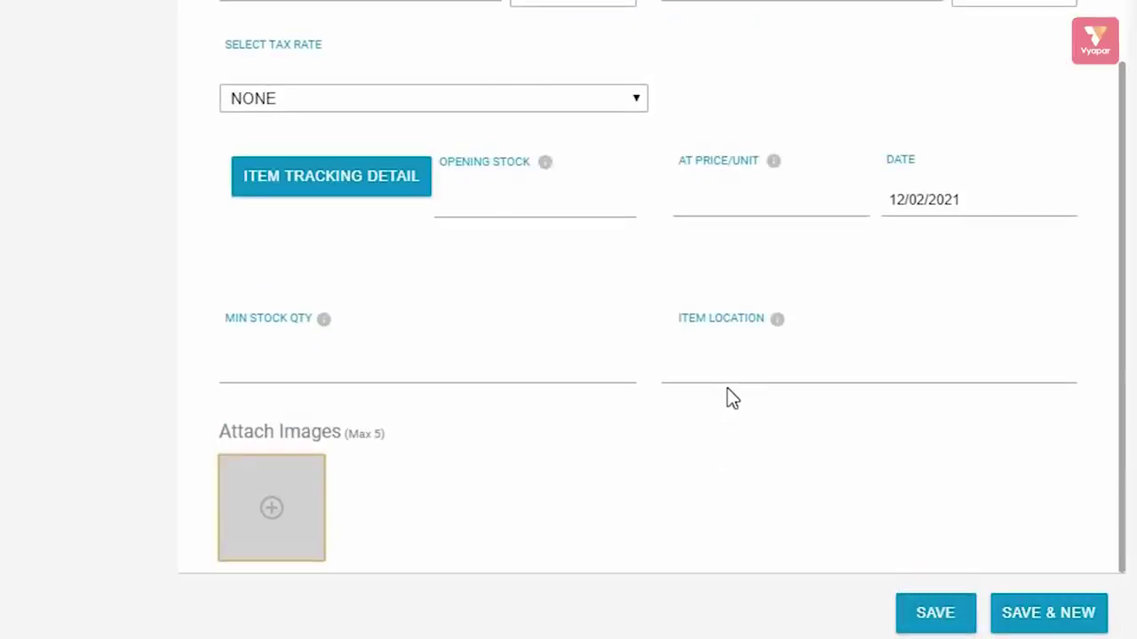
scroll(726, 393, "up", 3)
scroll(731, 393, "down", 3)
scroll(729, 386, "up", 3)
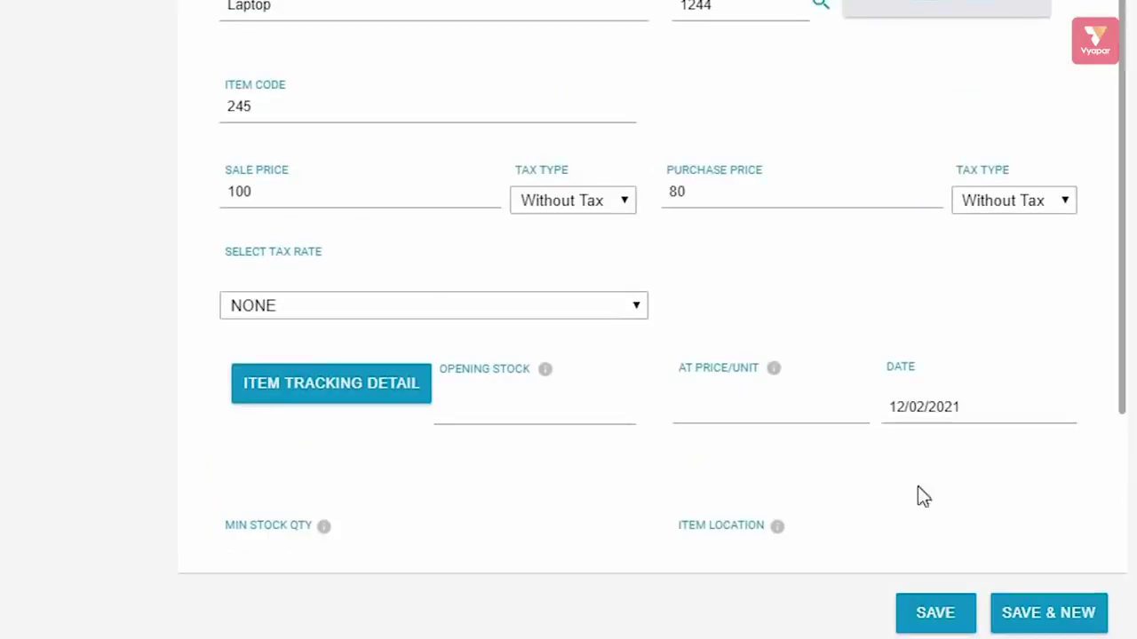
left_click(1064, 632)
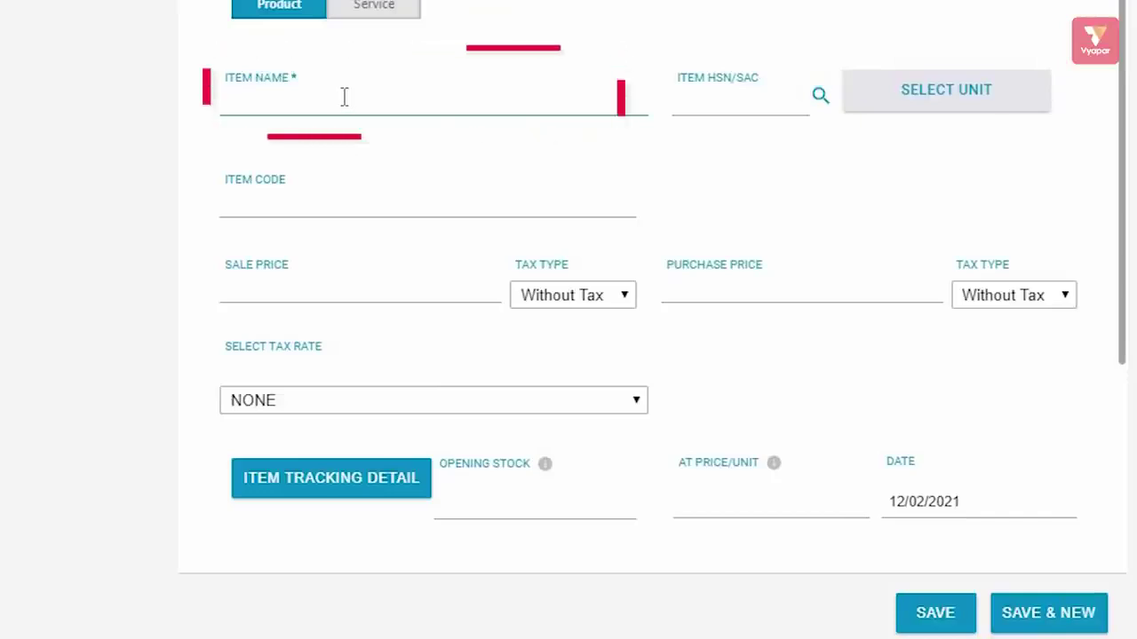
- Name the new item 'mobile' and save it
type("mobile")
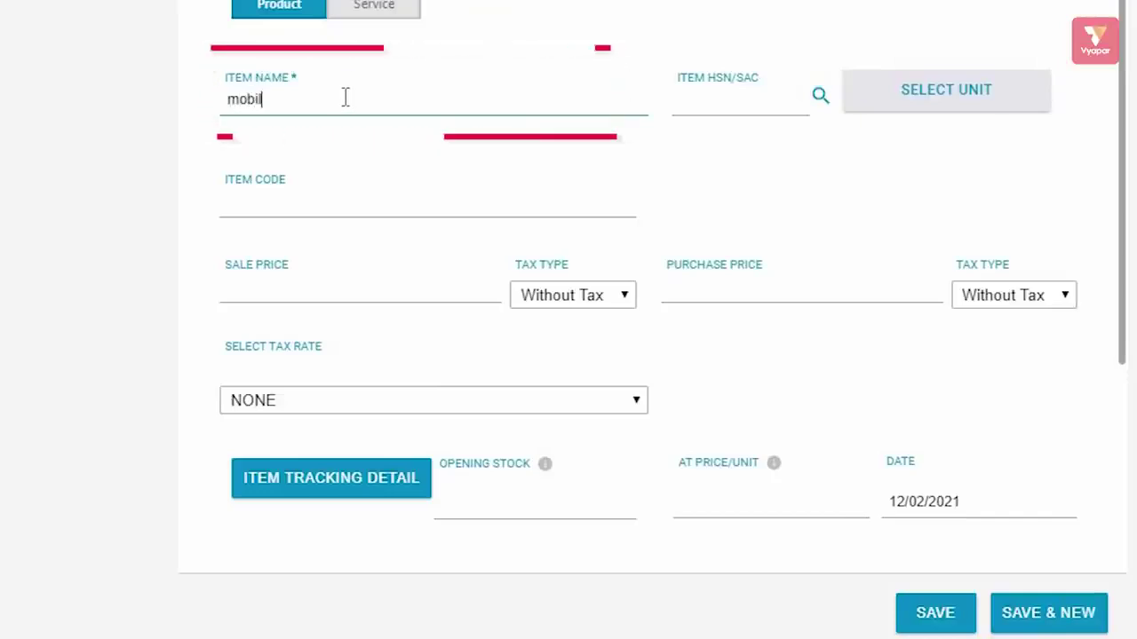
left_click(944, 614)
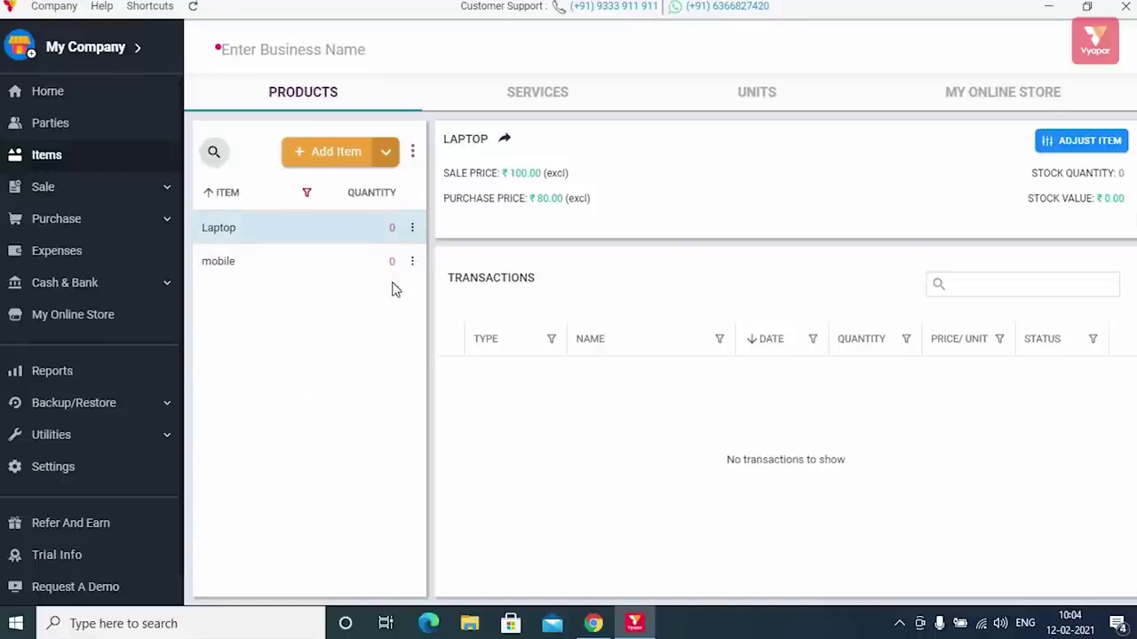
- Start adding the first party in Parties and enter its phone number
left_click(78, 126)
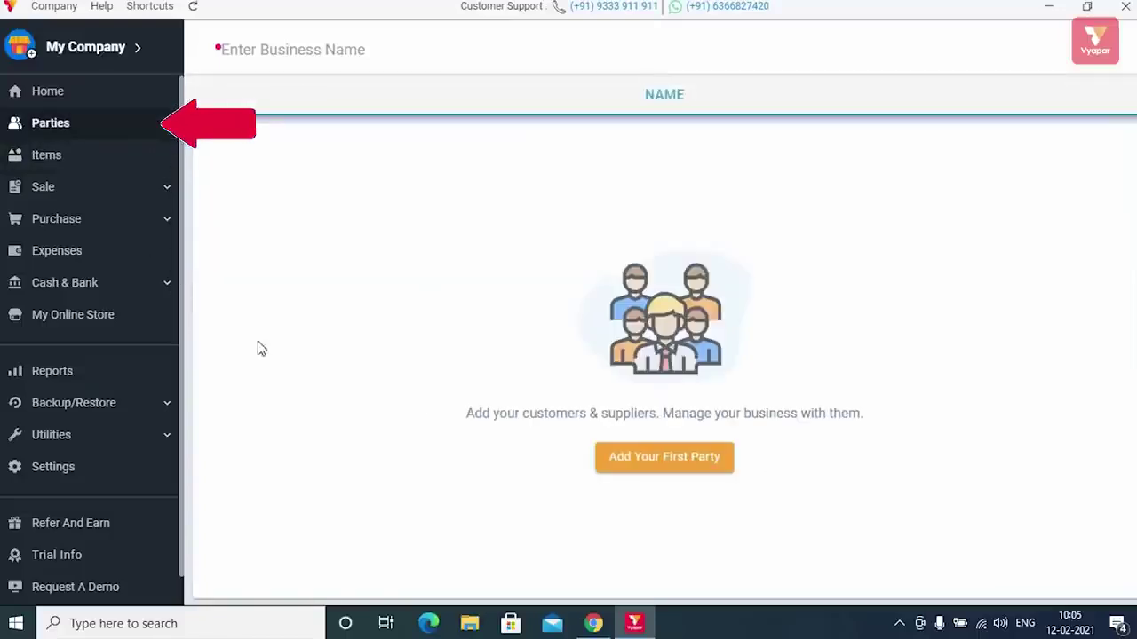
left_click(653, 458)
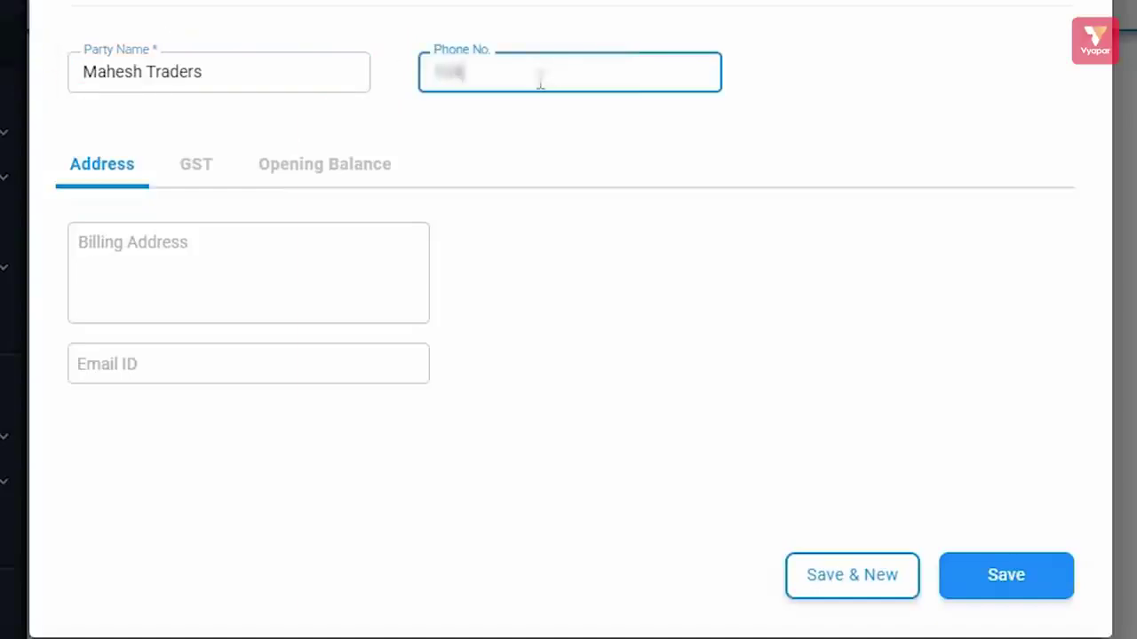
type("9876543")
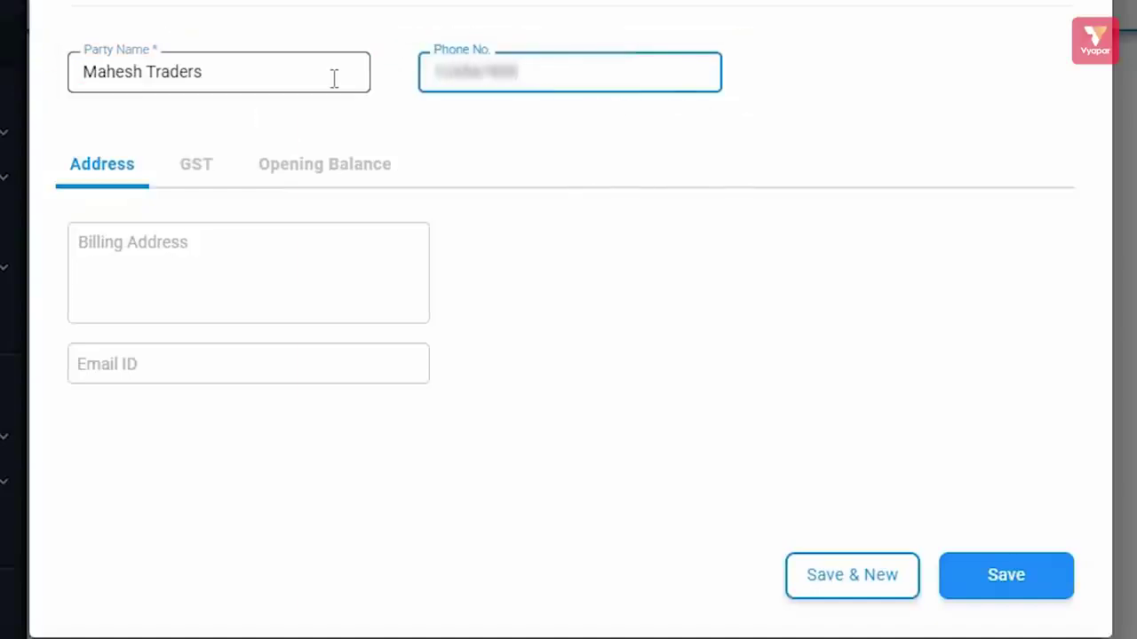
- Fill in the party's billing address, including the house number before the street and city
left_click(316, 165)
left_click(122, 176)
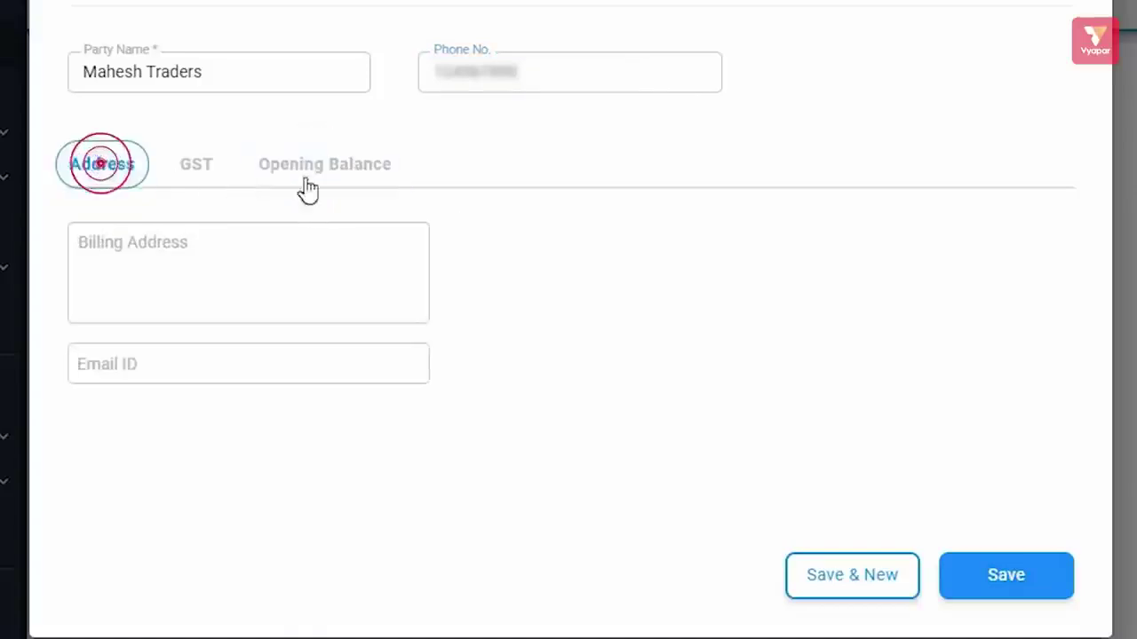
left_click(358, 241)
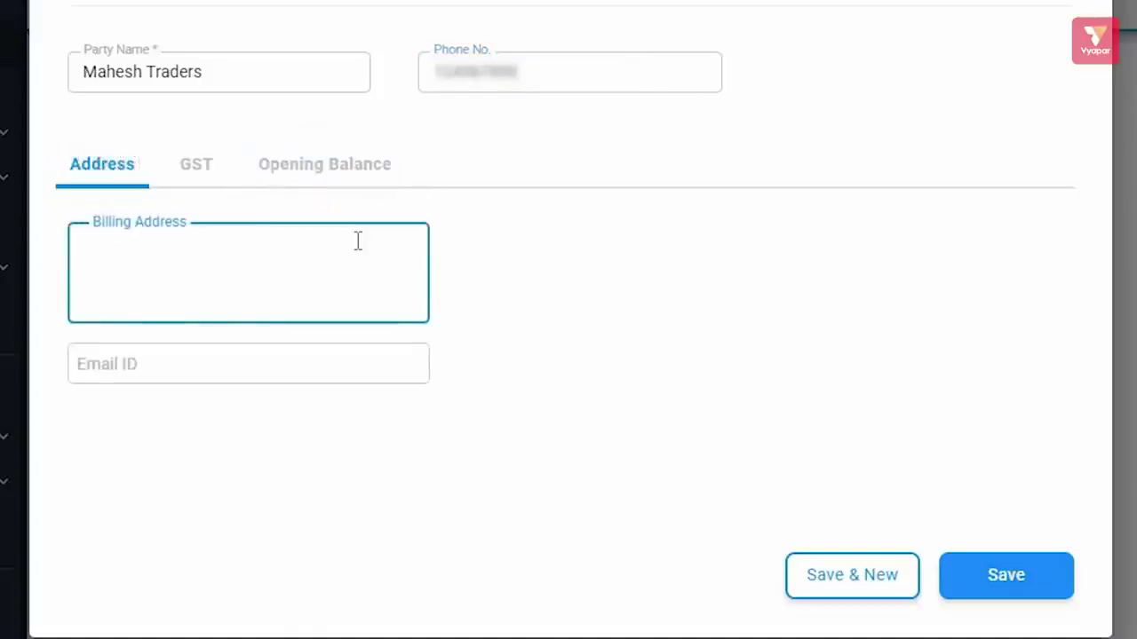
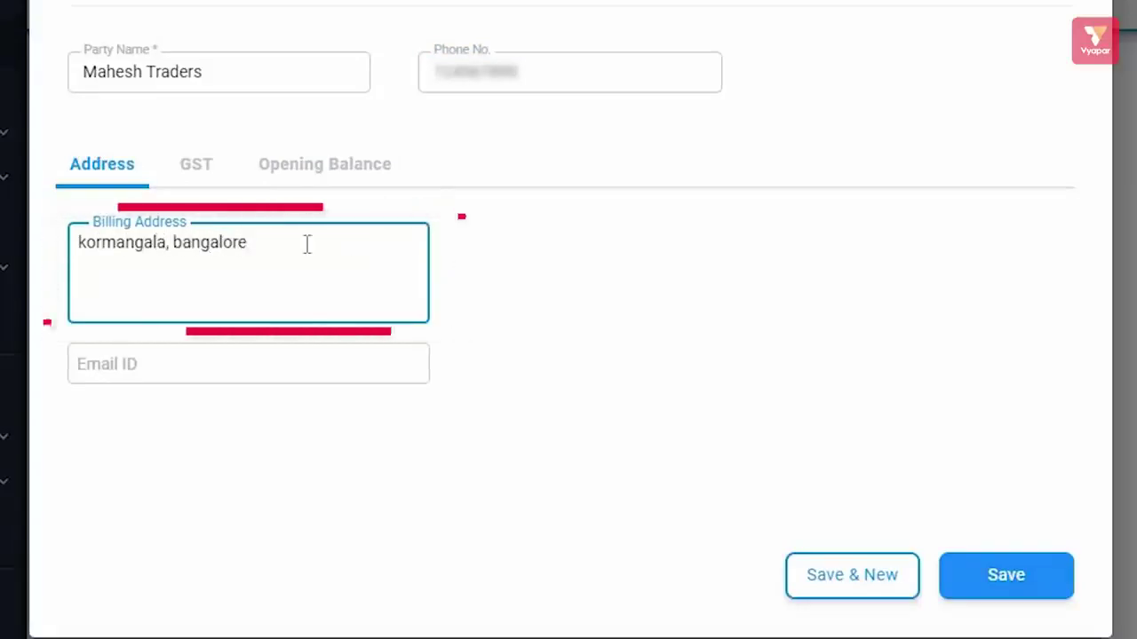
left_click(79, 243)
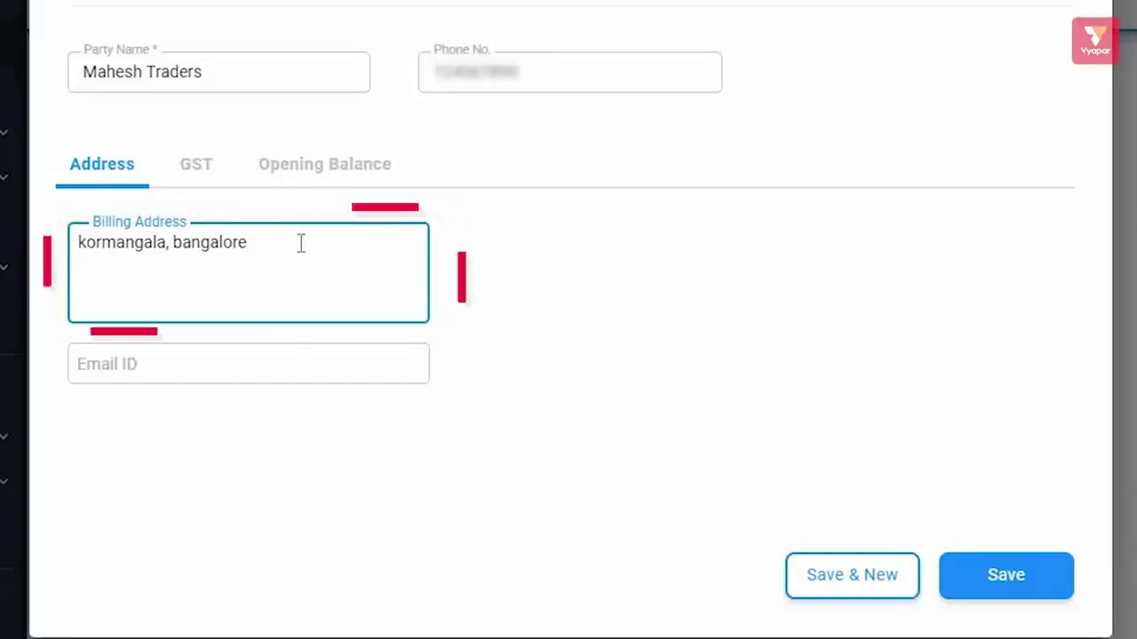
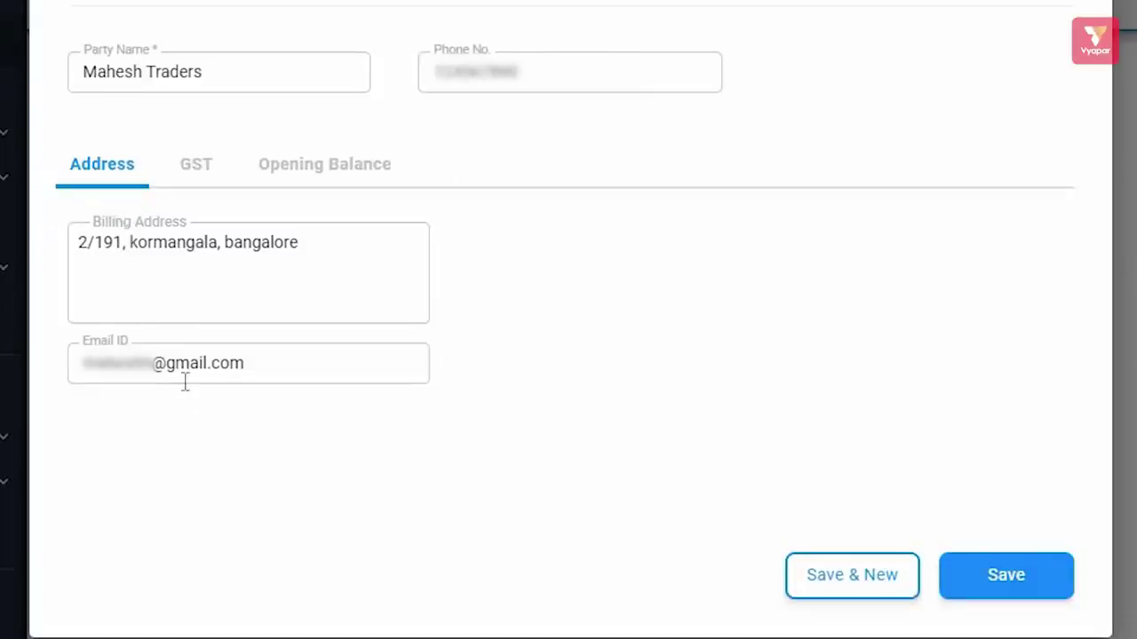
- Set the party's GST type to Unregistered/Consumer after briefly trying Registered Business
left_click(196, 166)
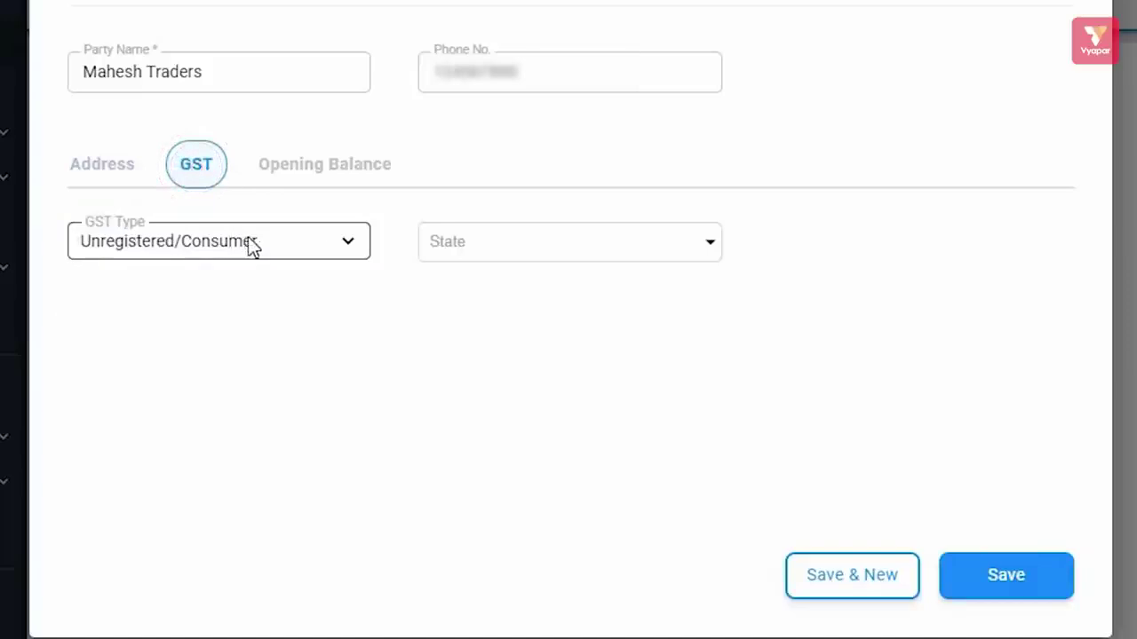
left_click(355, 242)
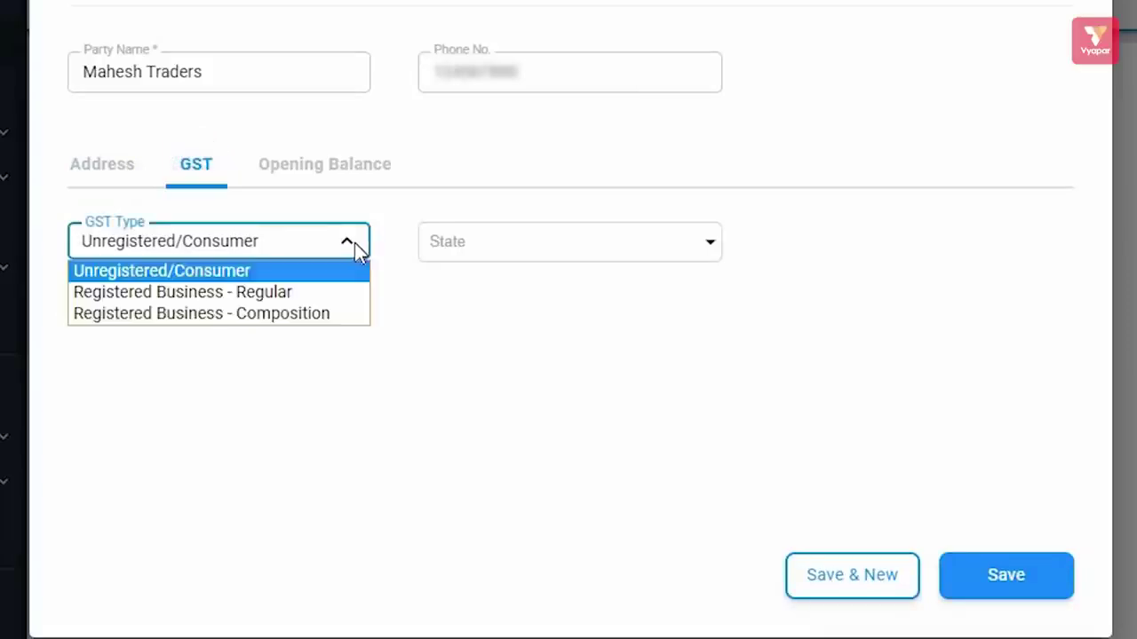
left_click(487, 244)
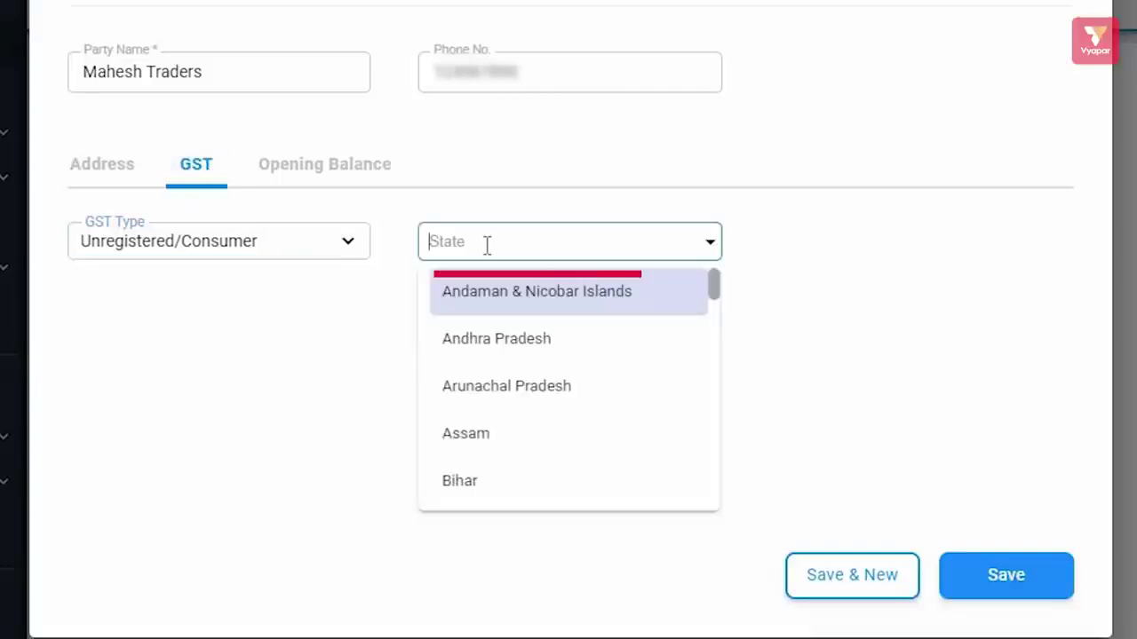
left_click(251, 240)
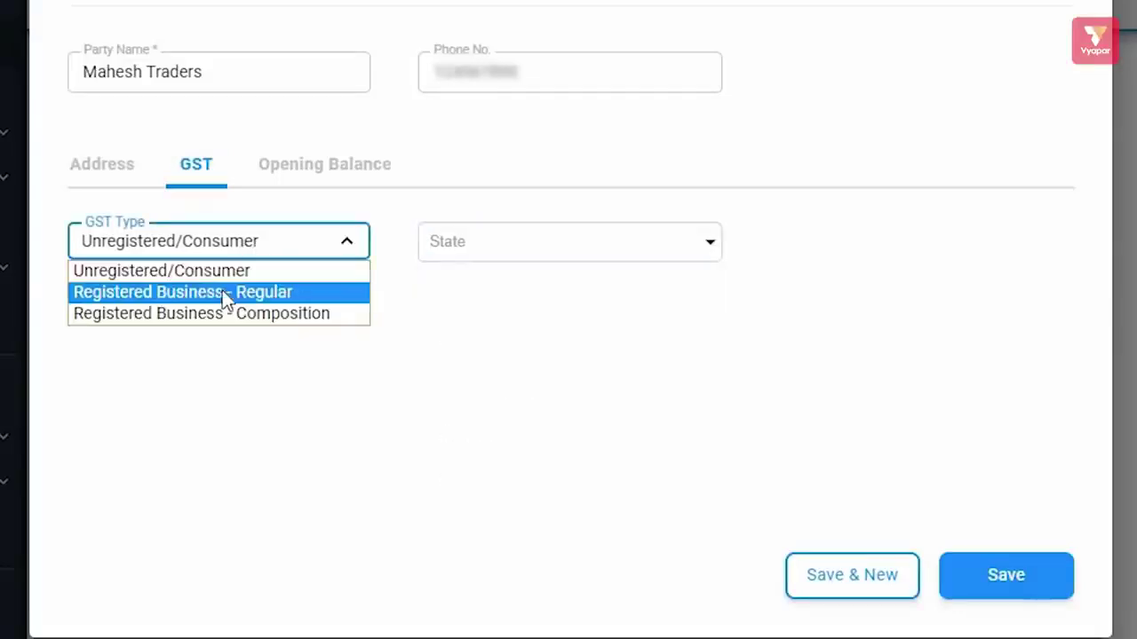
left_click(222, 290)
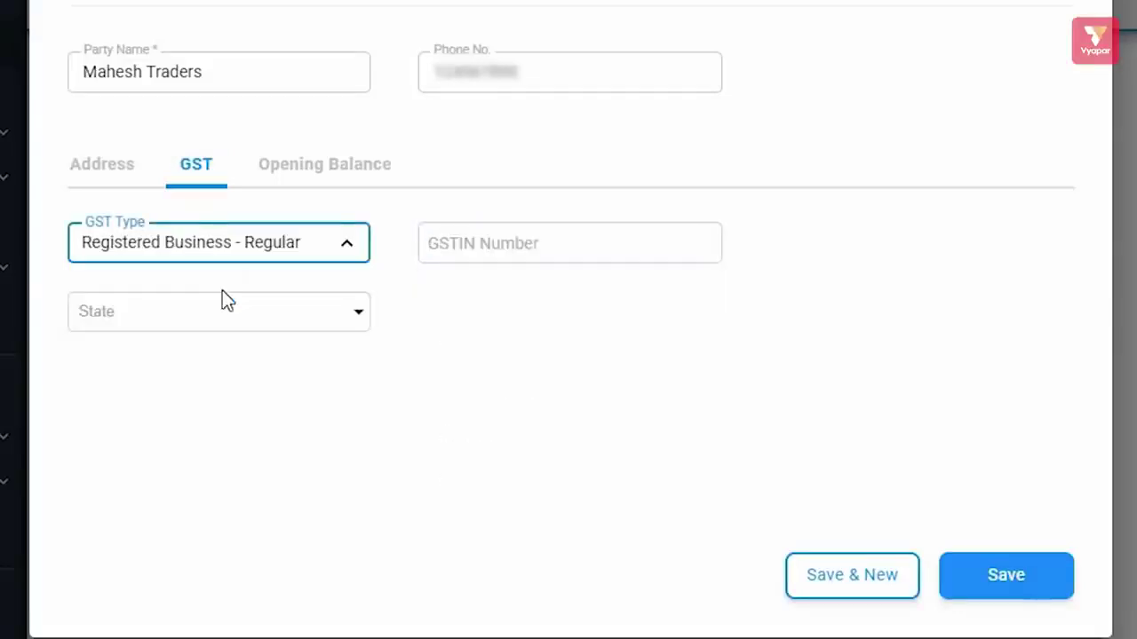
left_click(478, 254)
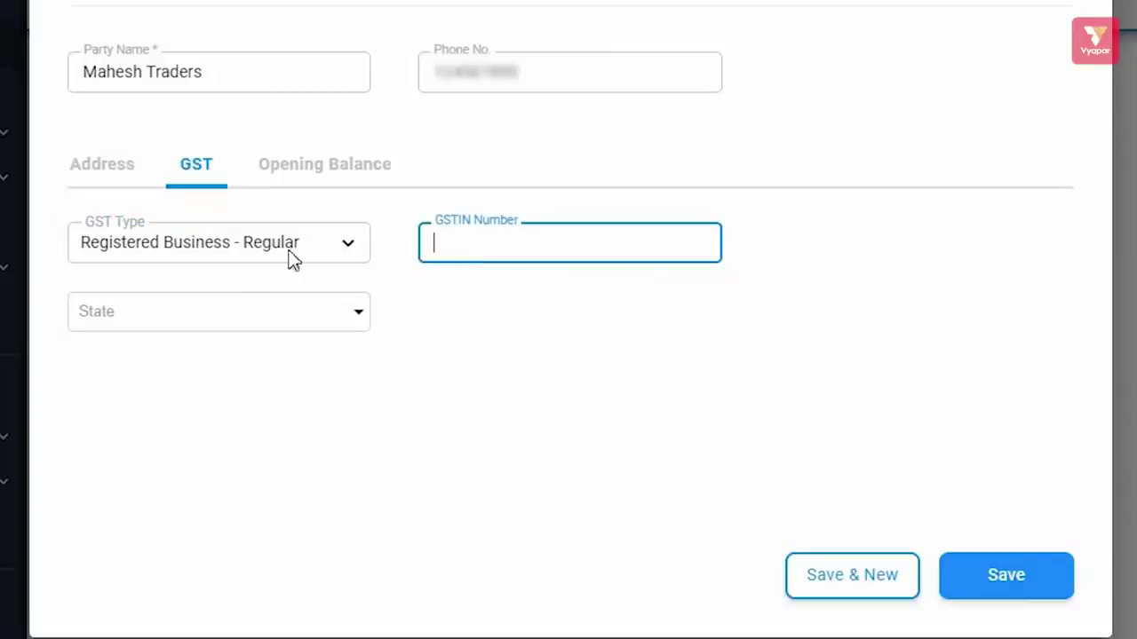
left_click(346, 251)
left_click(246, 274)
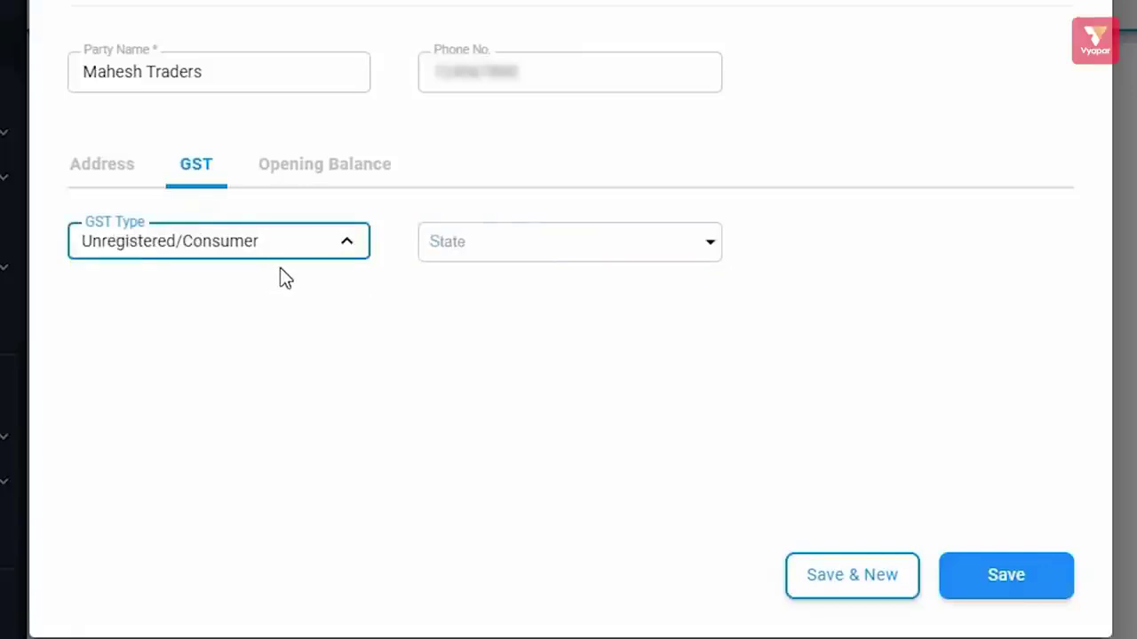
- Give the party a 10000 opening balance marked To Receive and save with Save & New
left_click(322, 174)
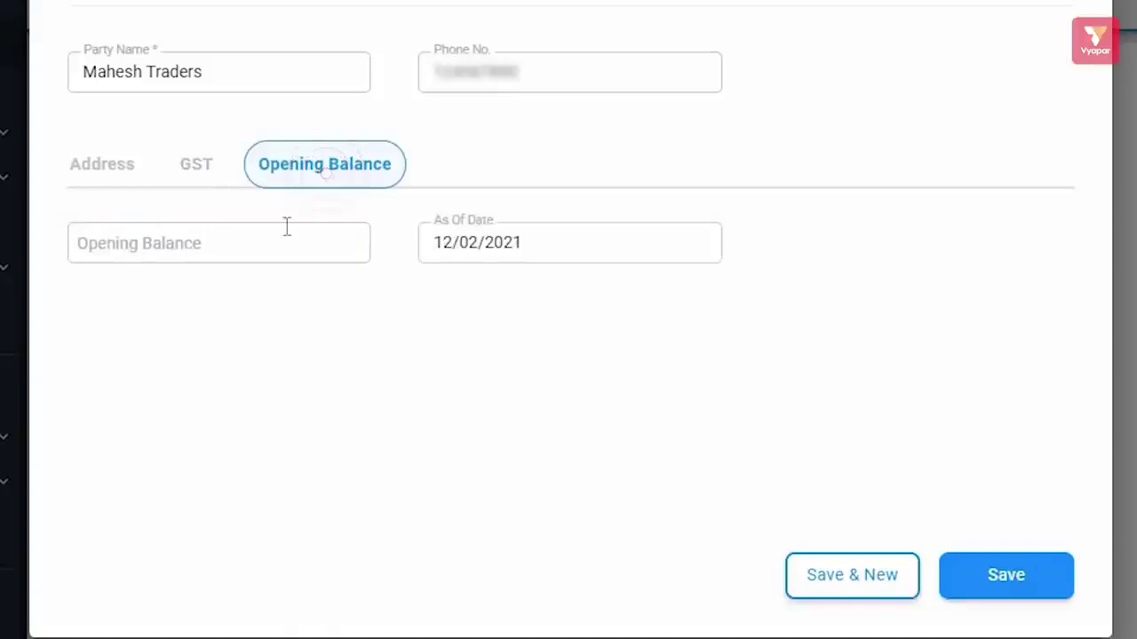
left_click(245, 246)
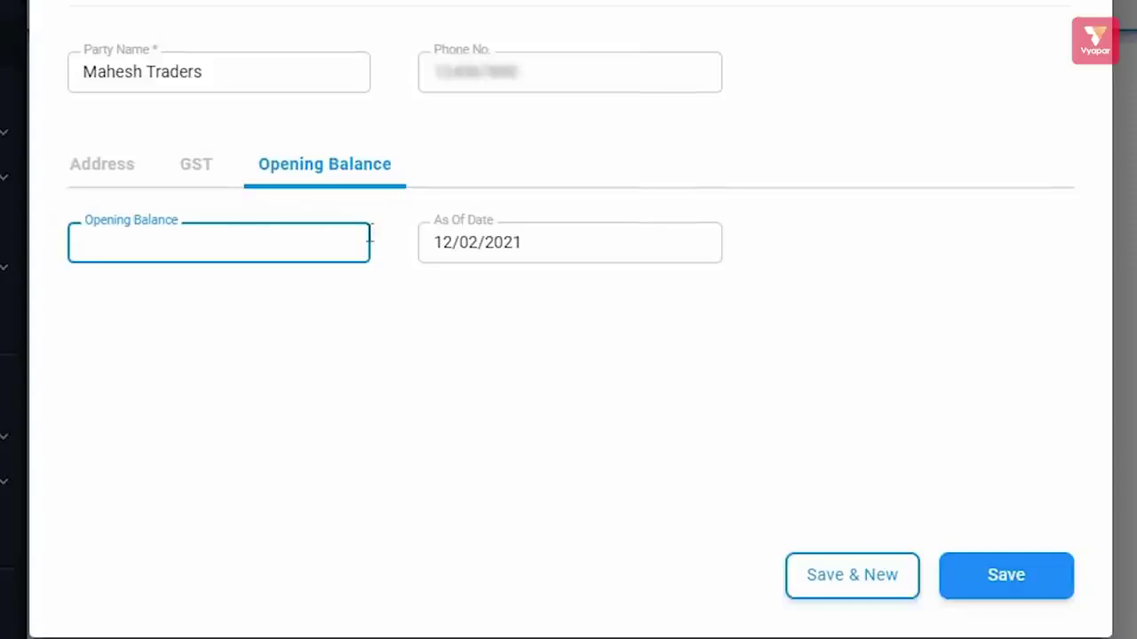
type("10000")
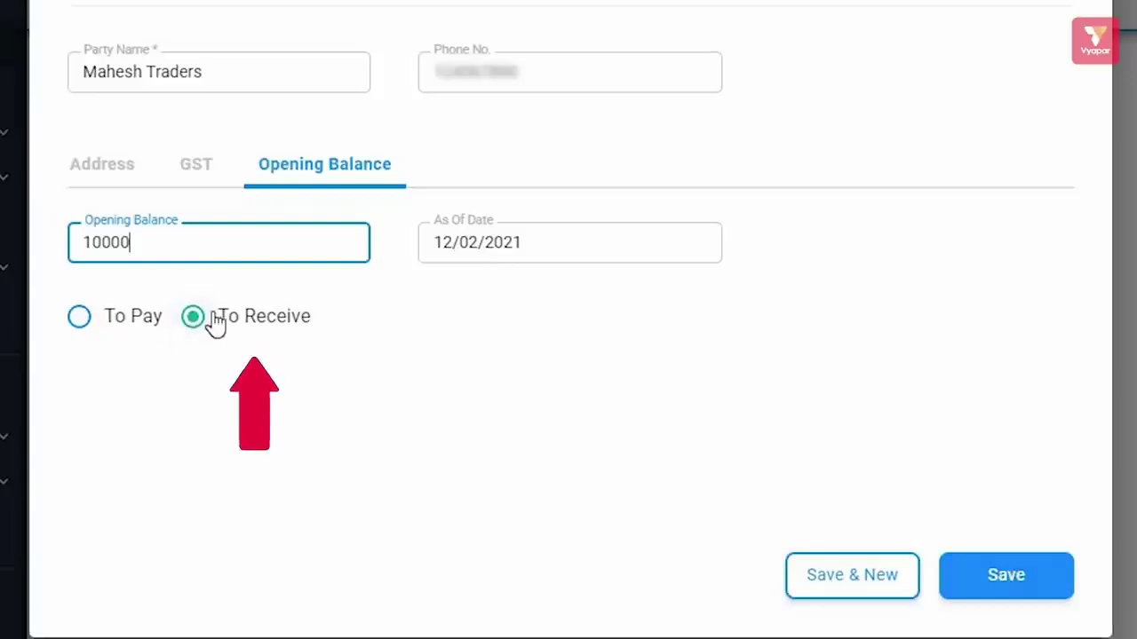
left_click(193, 318)
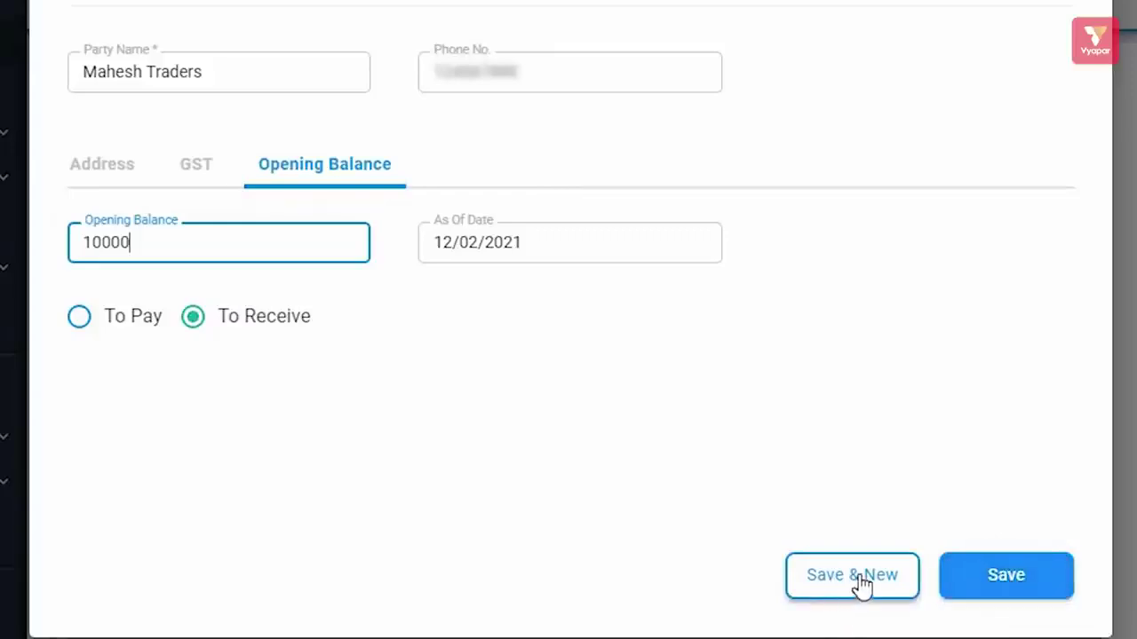
left_click(875, 583)
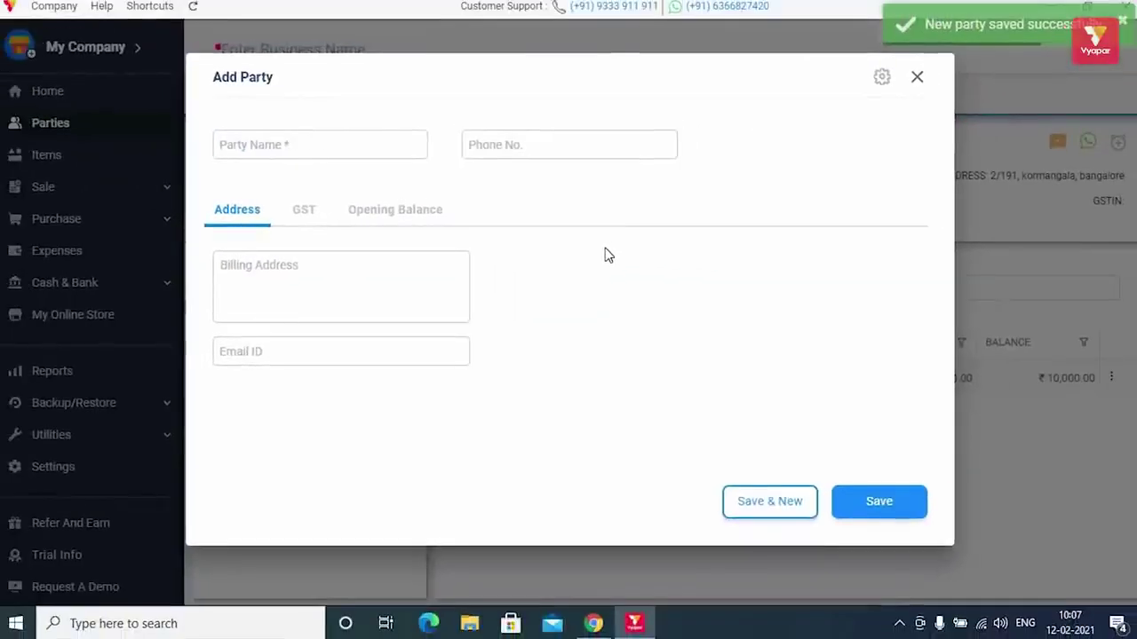
- Close the blank party form, visit Items, return to Parties and expand Utilities
left_click(917, 78)
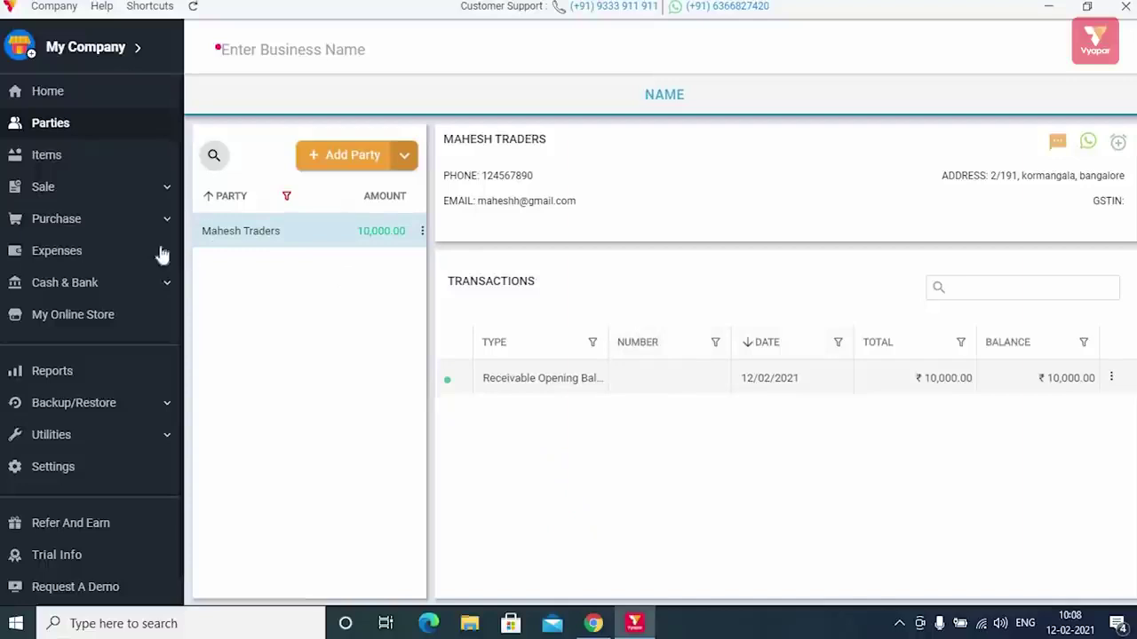
left_click(97, 154)
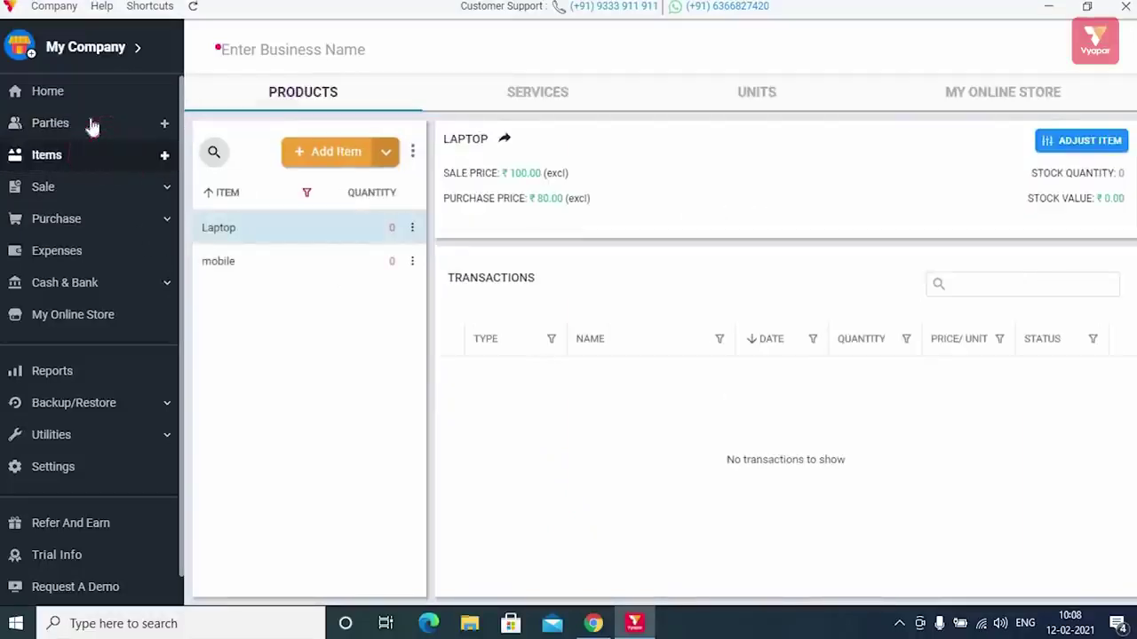
left_click(93, 127)
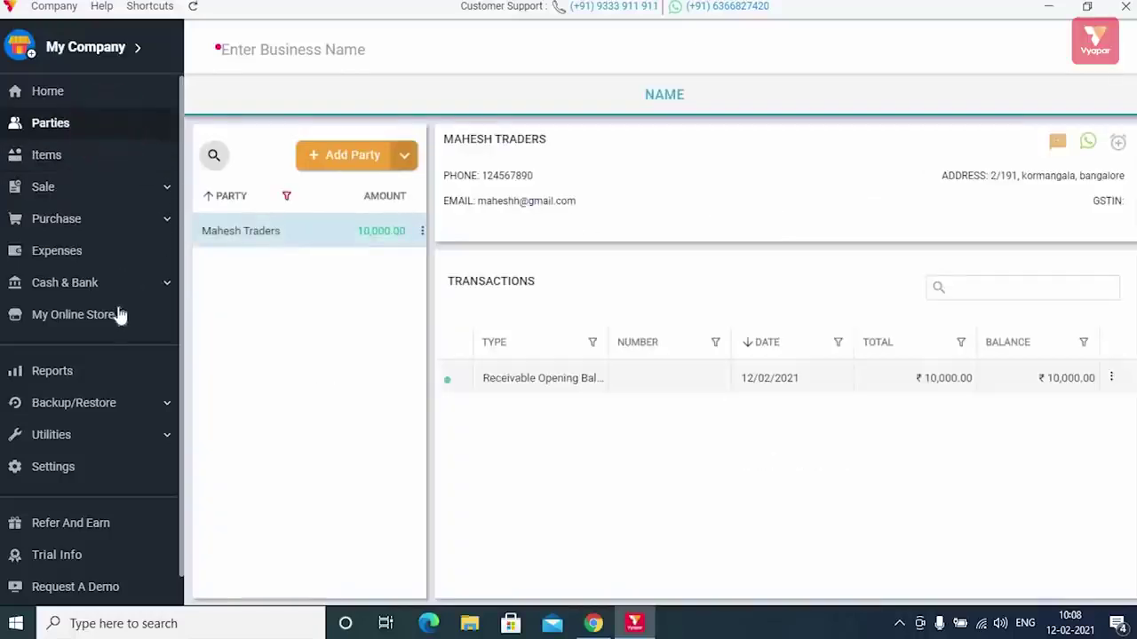
scroll(124, 309, "down", 1)
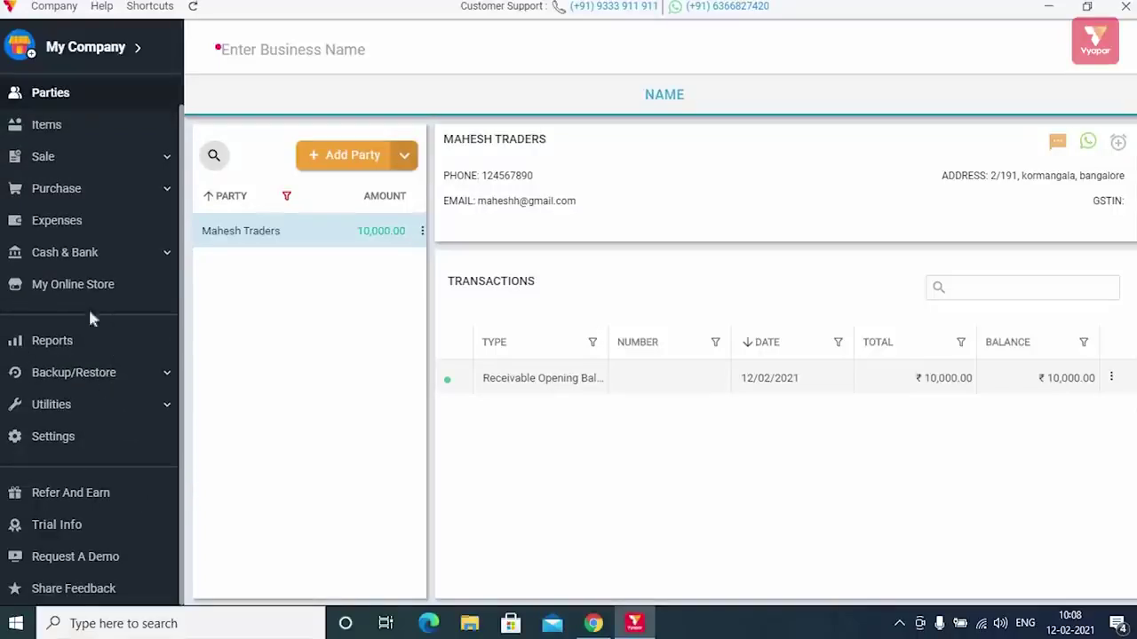
left_click(104, 410)
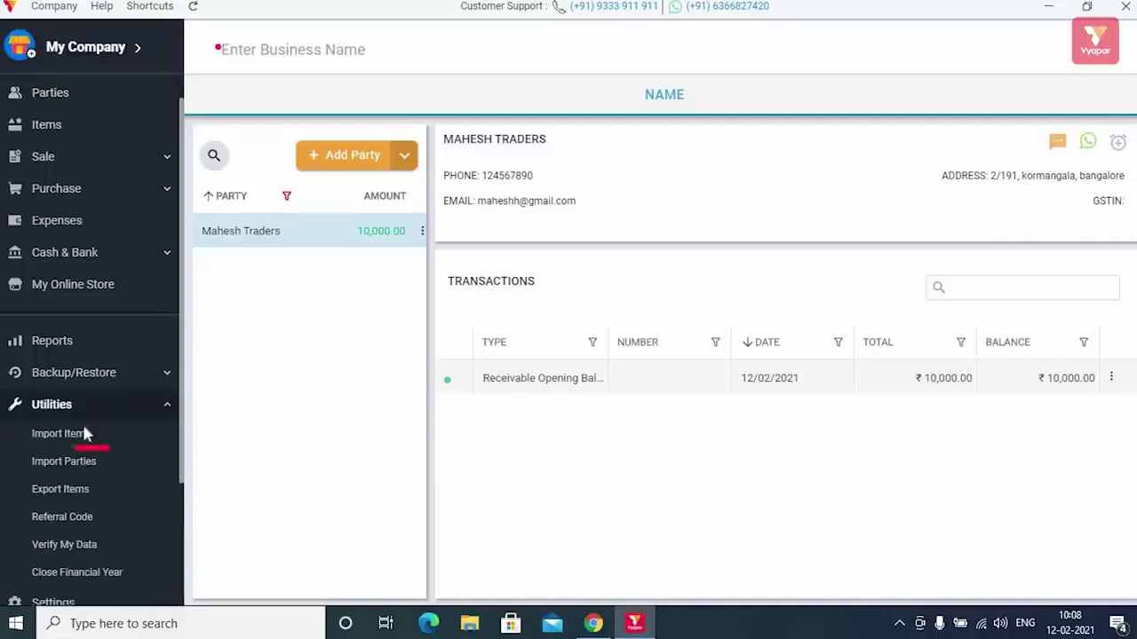
- From Utilities > Import Items, download the Import Items Template workbook and open it in Excel
left_click(86, 433)
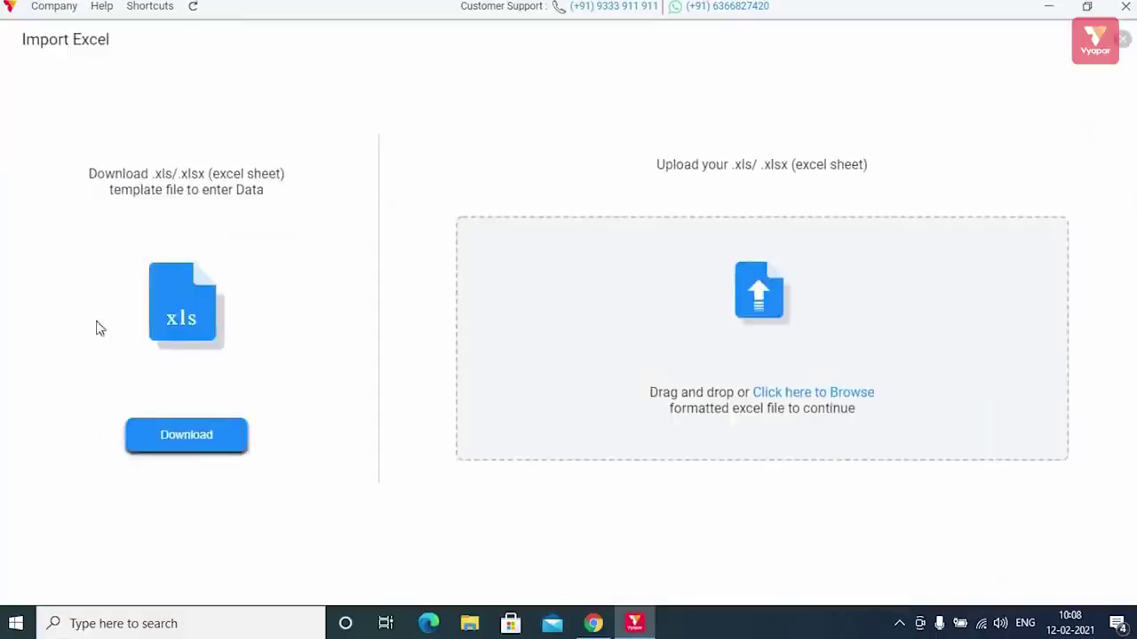
left_click(199, 442)
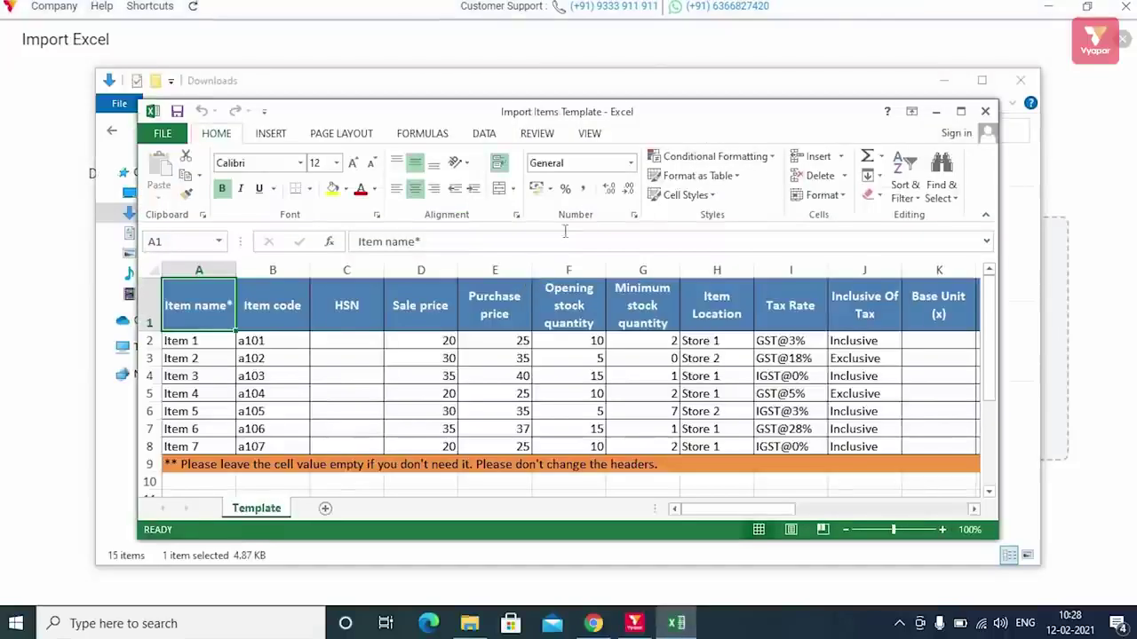
- Maximize Excel and delete the orange note row 9 from the template
left_click(961, 112)
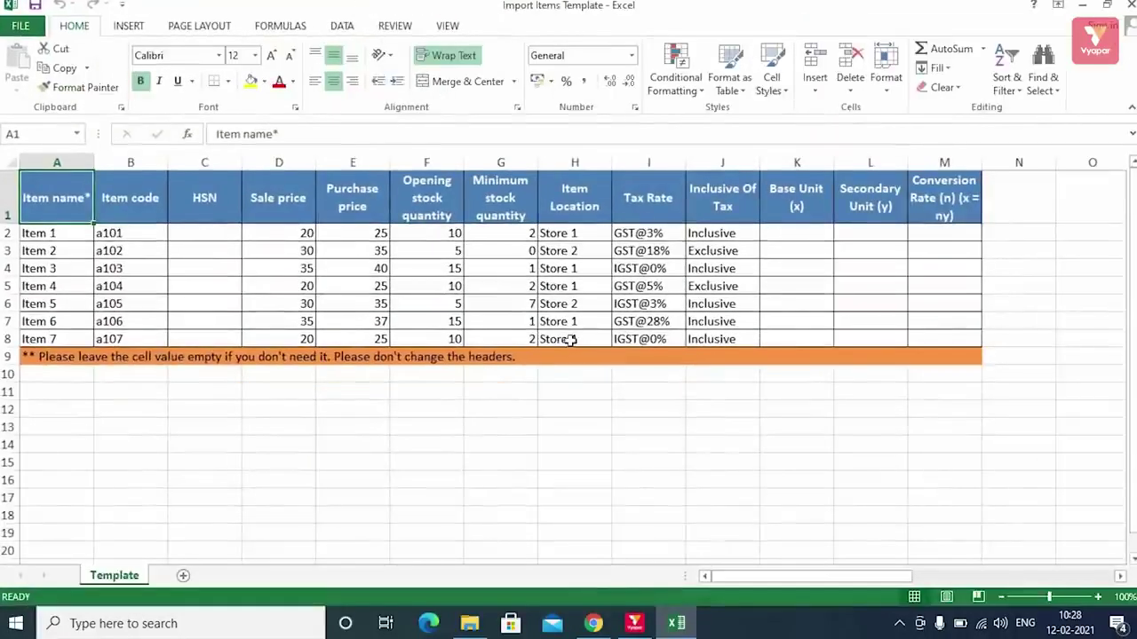
left_click(7, 356)
right_click(9, 356)
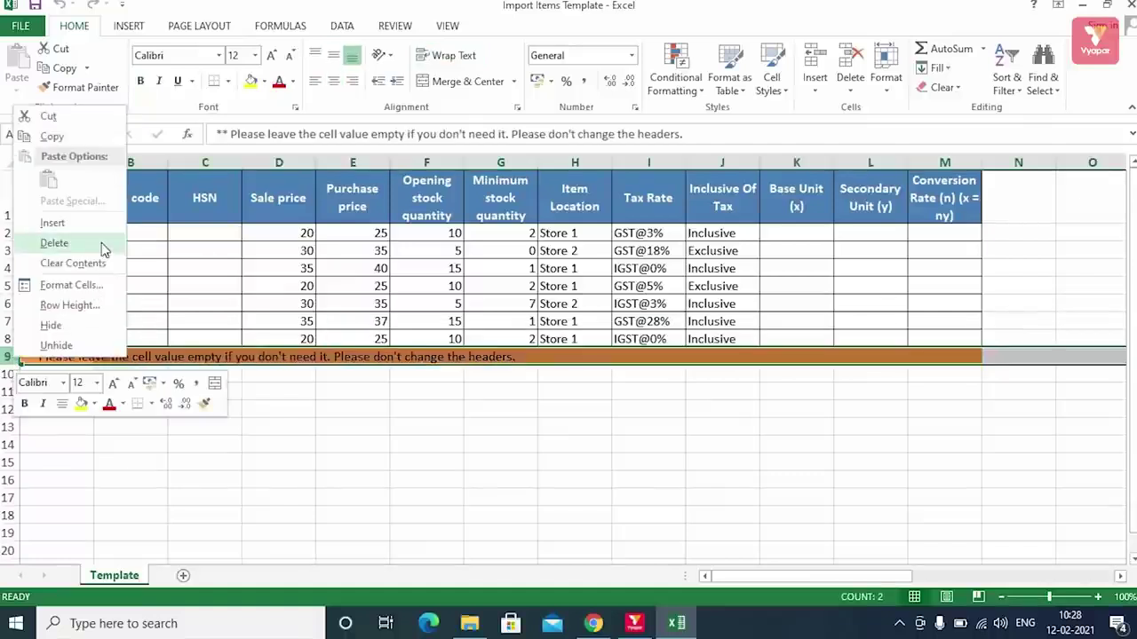
left_click(106, 249)
- List Daal, Sugar, Pepsi, Salt, Red chilli, spices, Tea and Oil in column A, then close the workbook
left_click(79, 238)
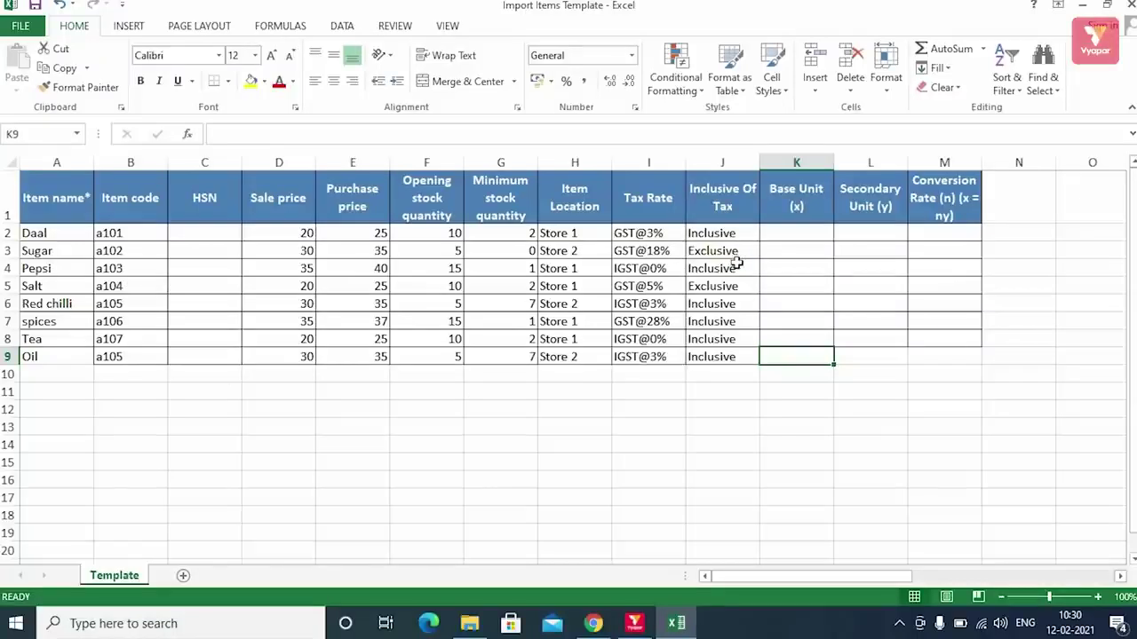
left_click(1130, 5)
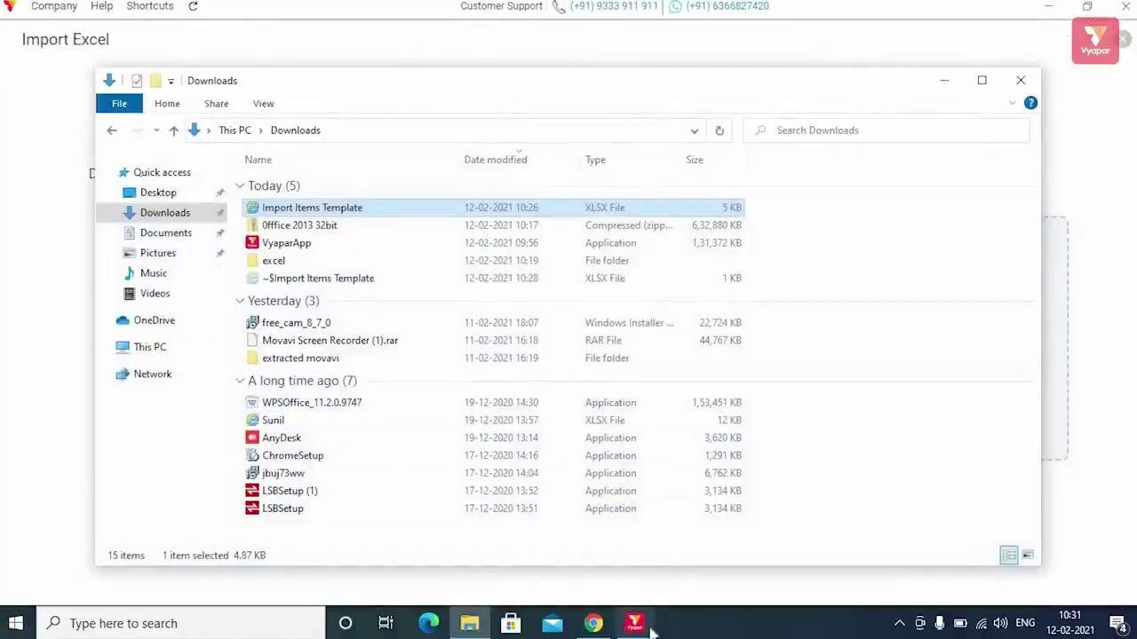
left_click(649, 625)
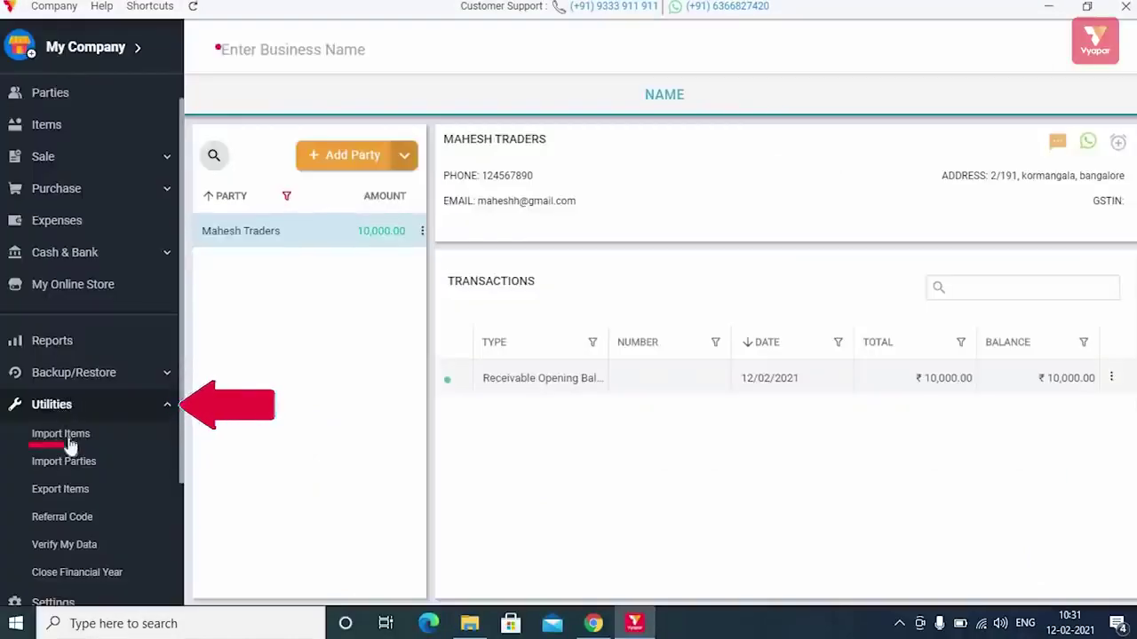
- Upload the filled Import Items Template on Vyapar's Import Items page
left_click(68, 435)
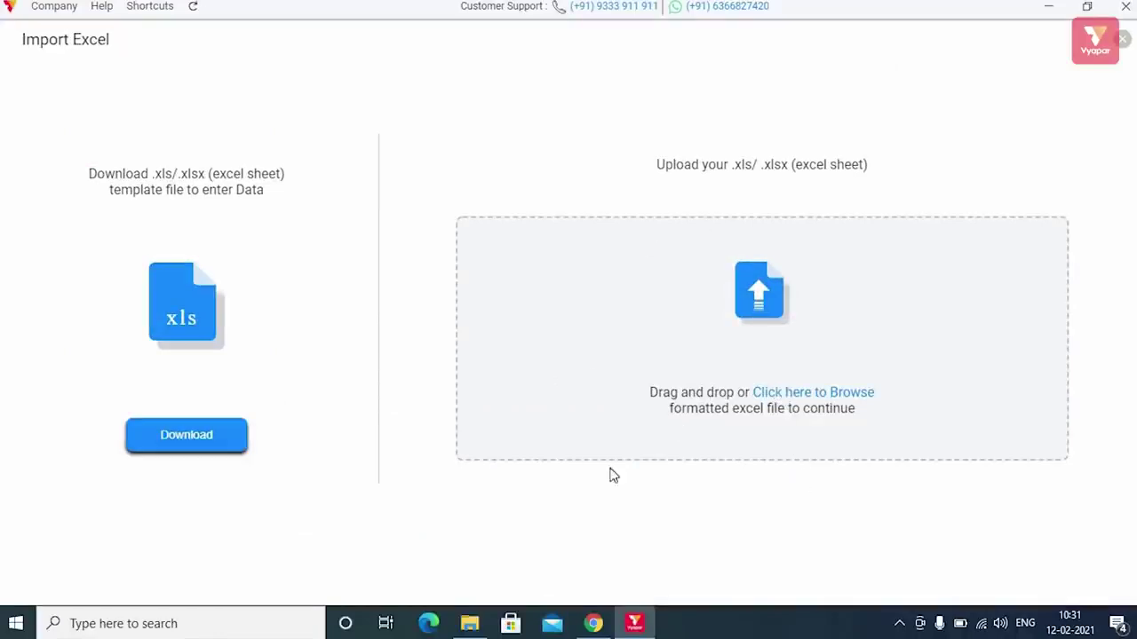
left_click(793, 398)
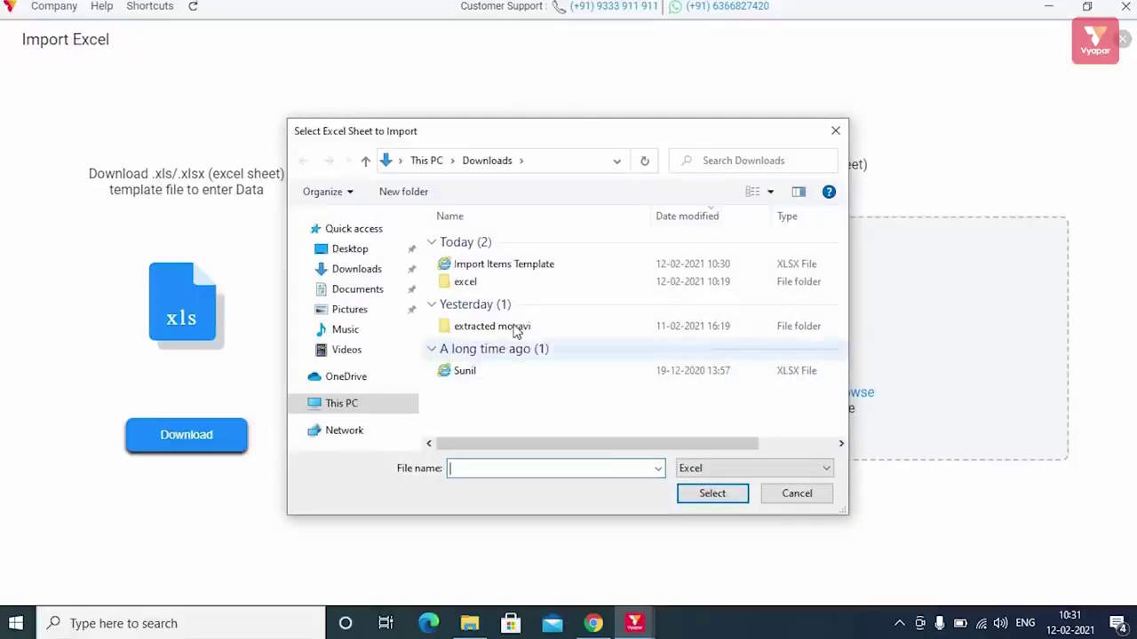
left_click(535, 264)
left_click(708, 493)
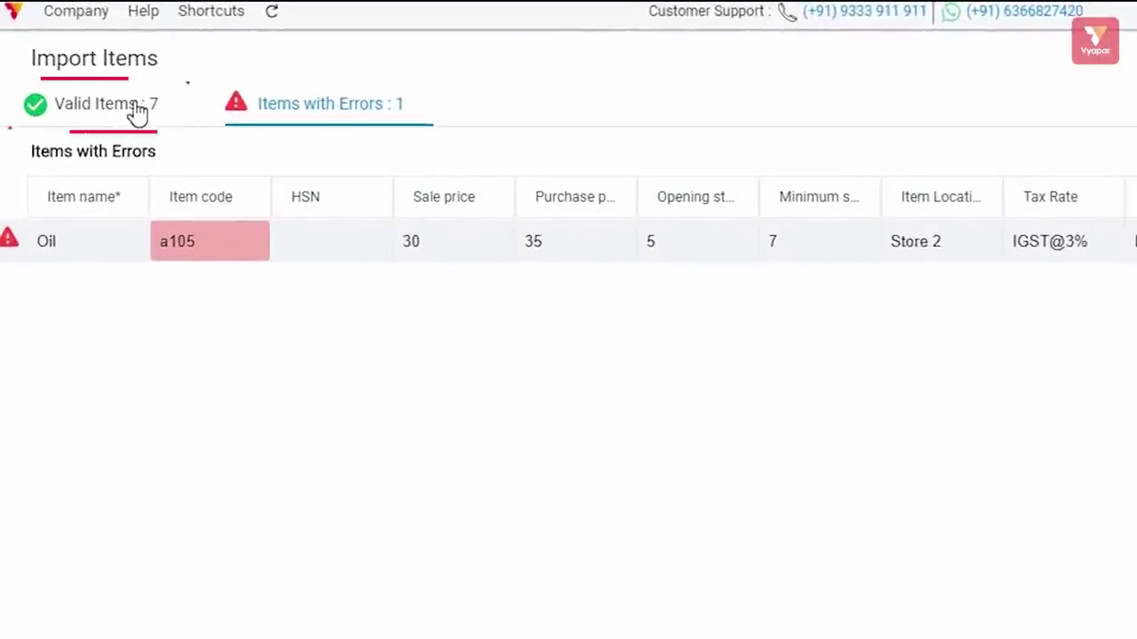
- Compare the 7 valid items with the error tab, reading Oil's duplicate item code a105 message
left_click(135, 114)
left_click(331, 107)
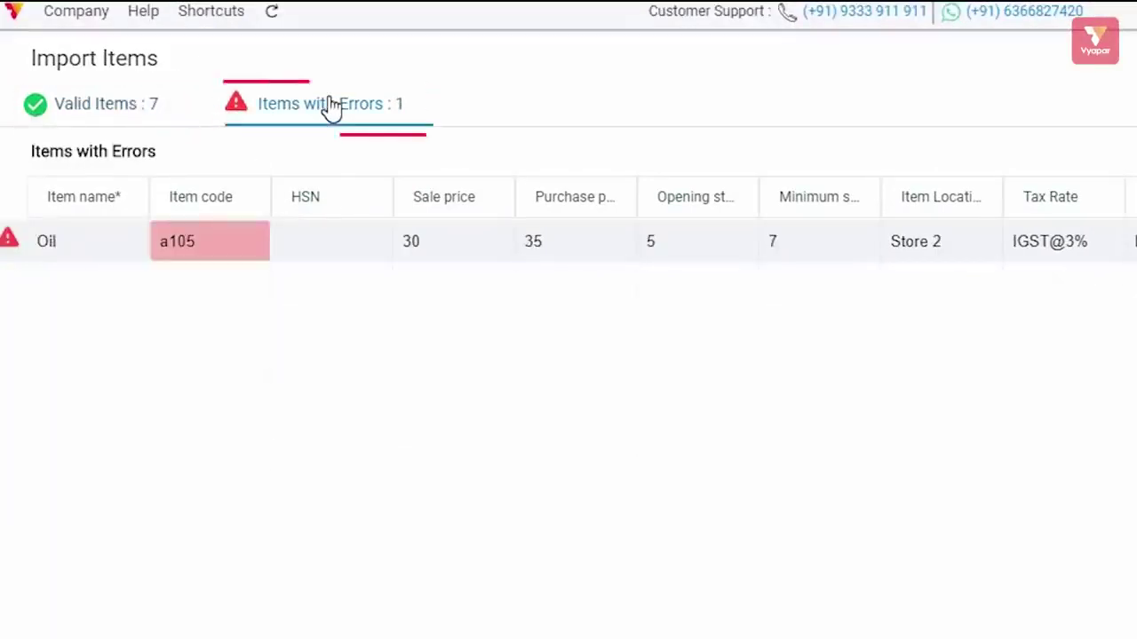
left_click(96, 105)
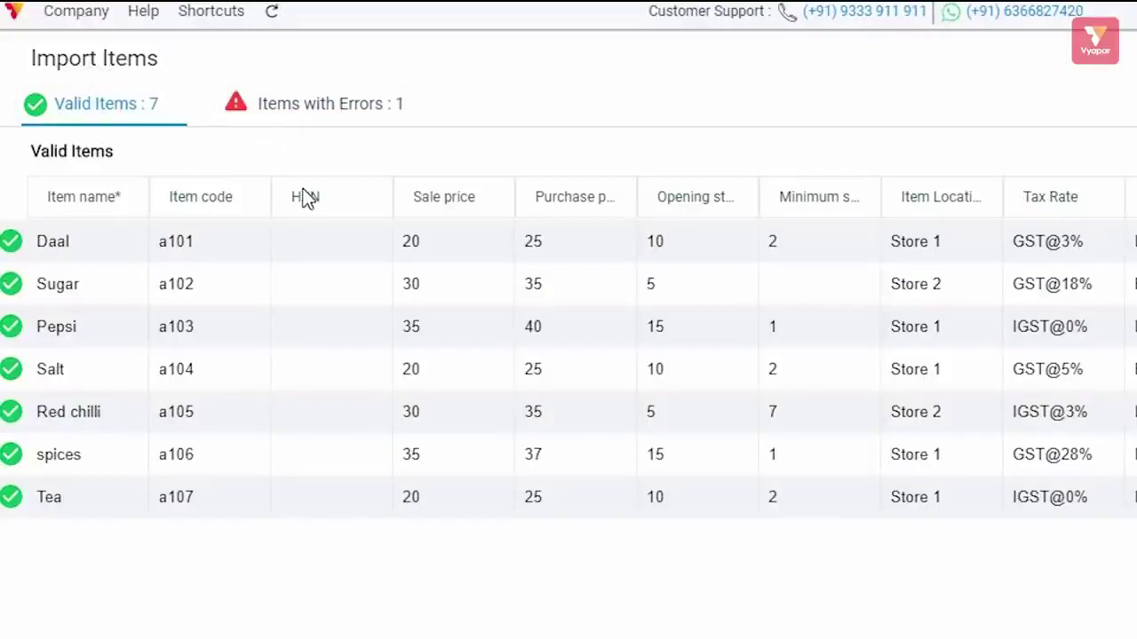
left_click(299, 113)
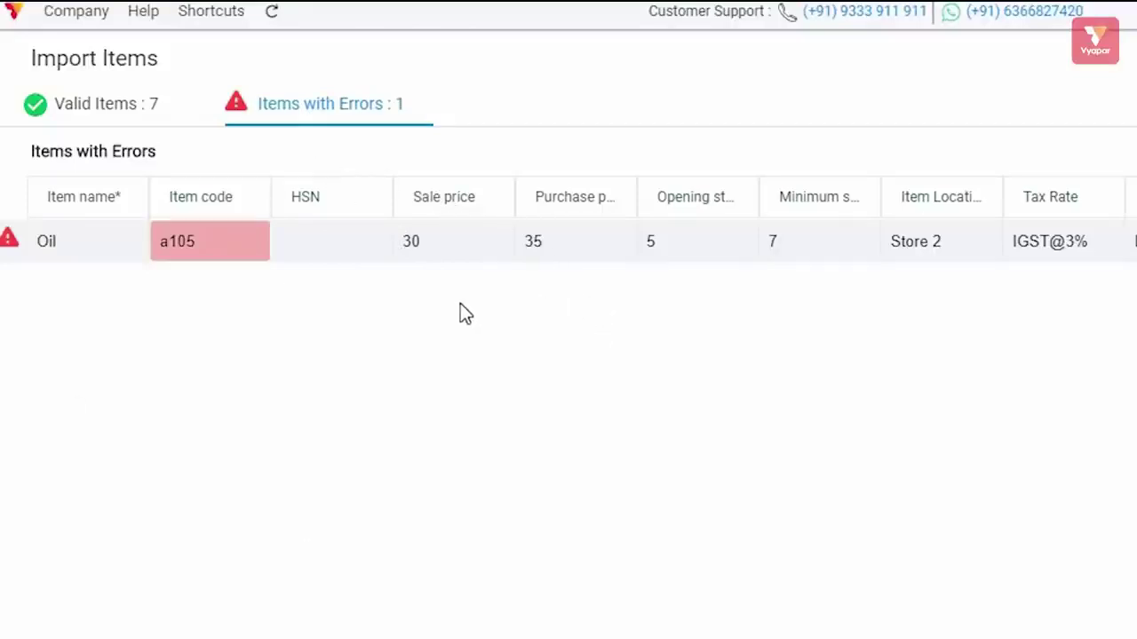
mouse_move(222, 241)
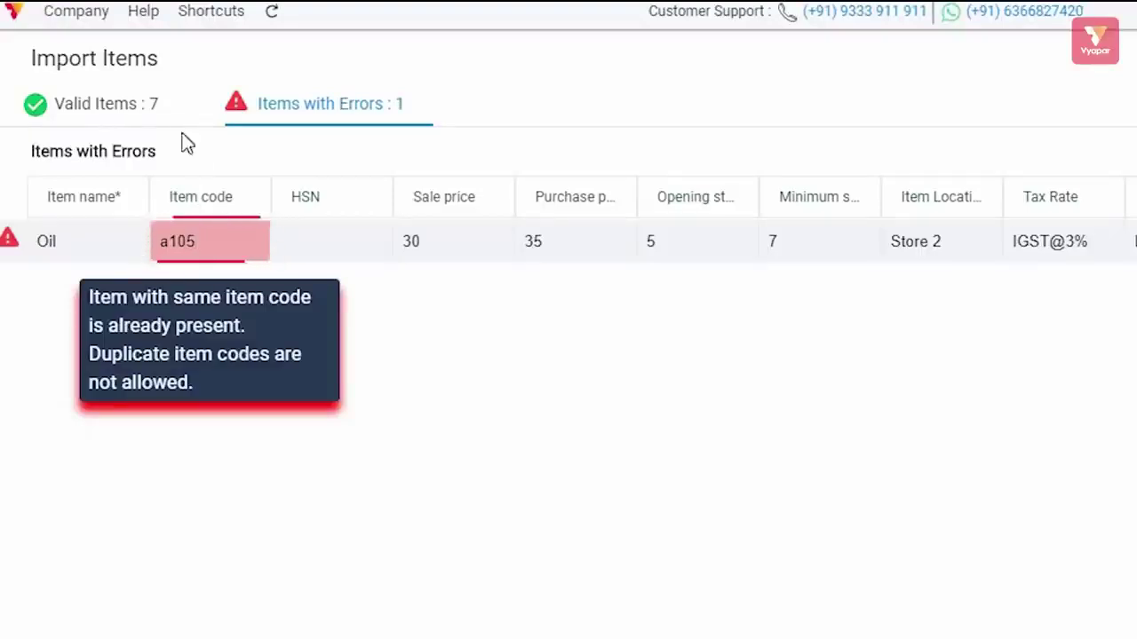
left_click(140, 105)
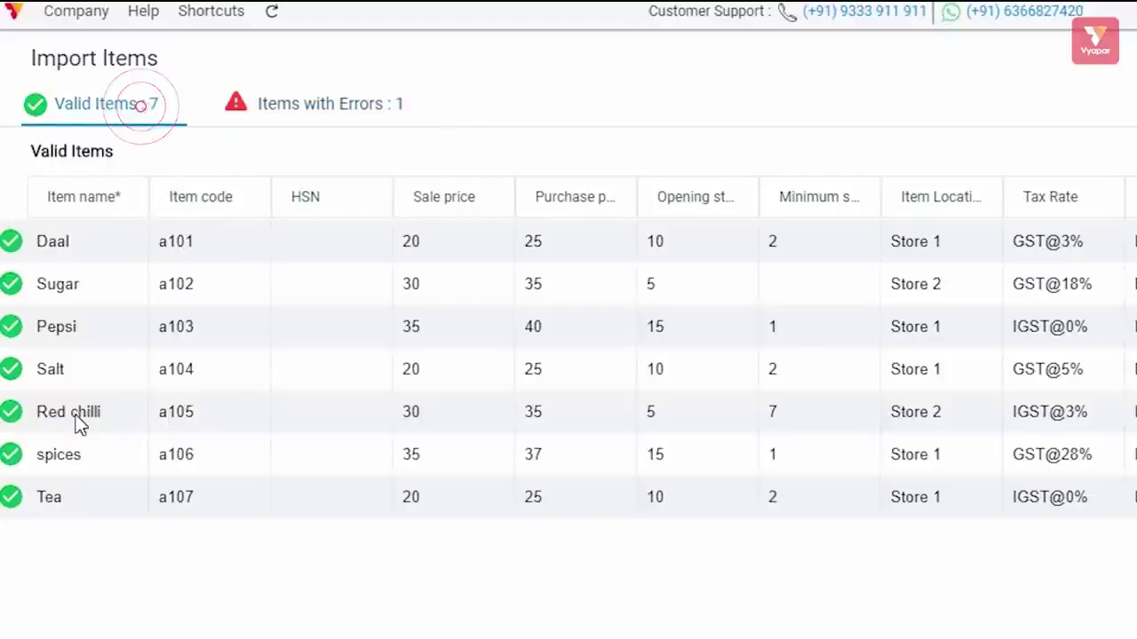
left_click(307, 108)
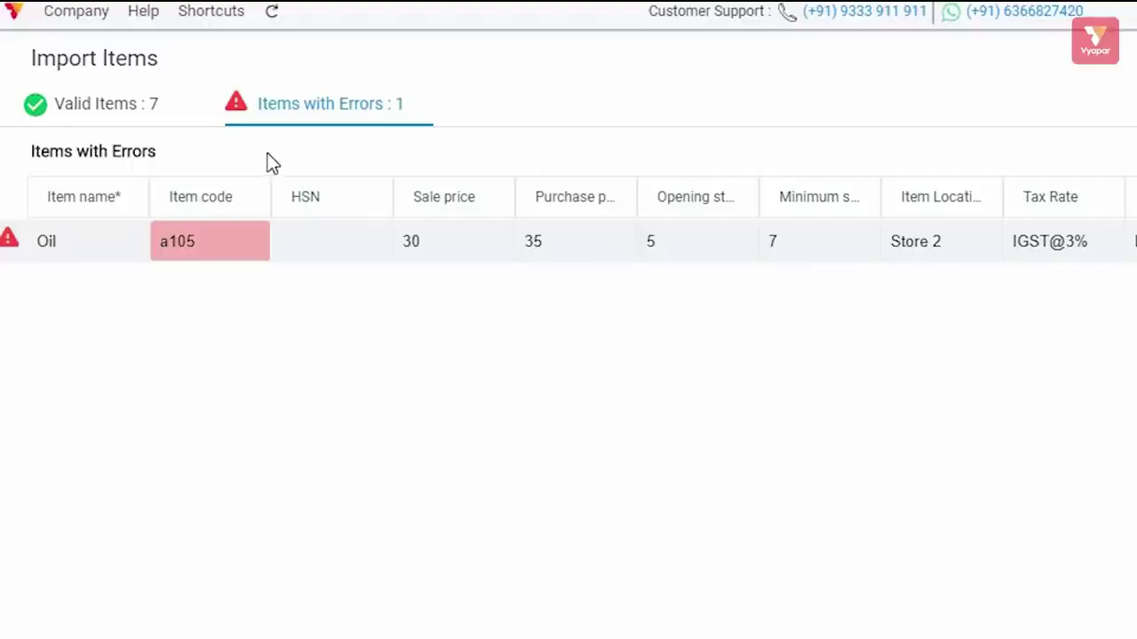
mouse_move(247, 257)
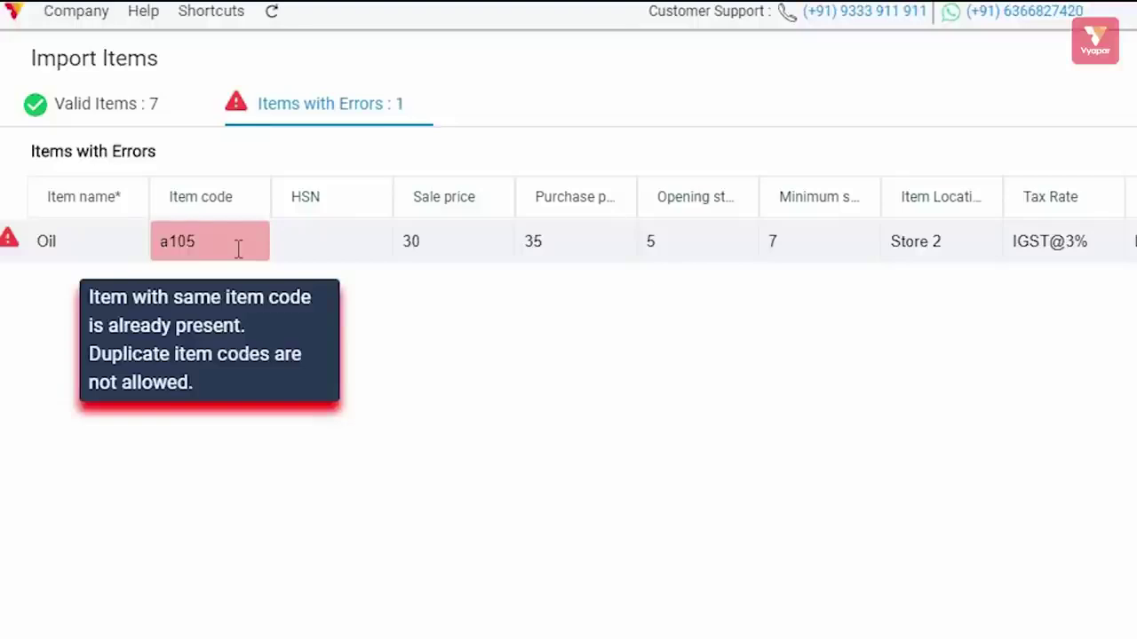
left_click(118, 107)
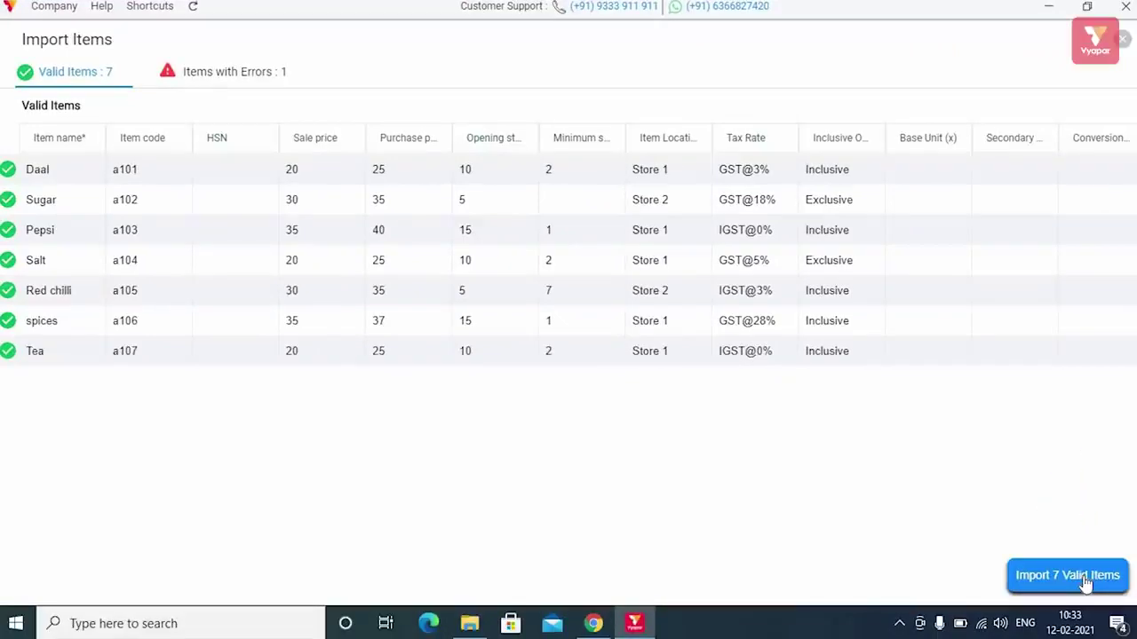
- Import the seven valid items and view them in the Items list
left_click(1086, 579)
left_click(682, 350)
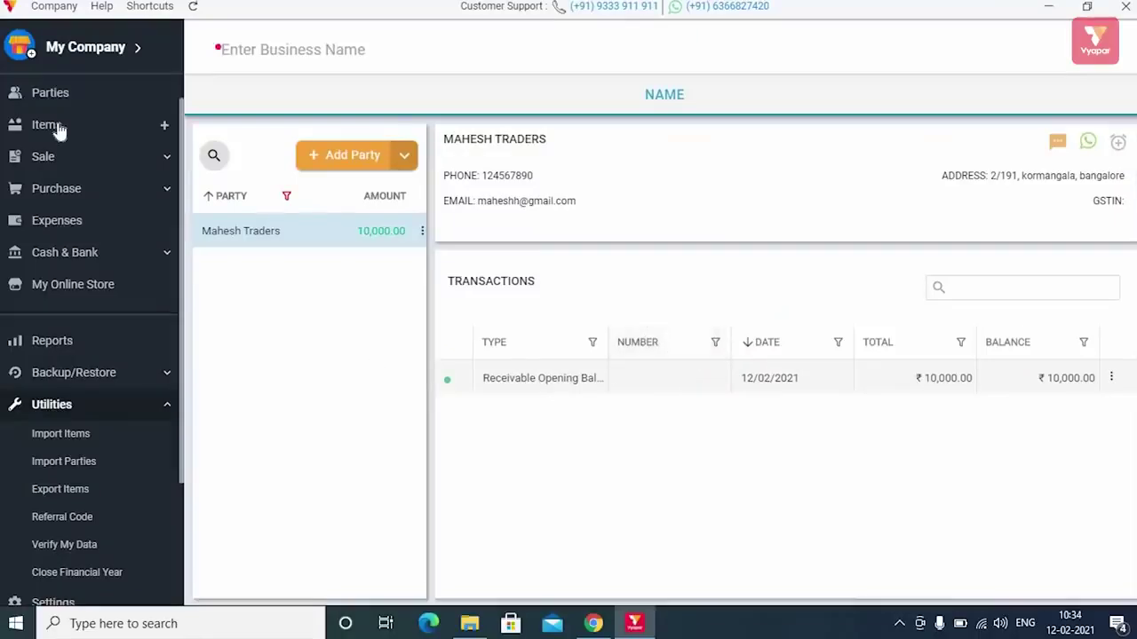
left_click(99, 125)
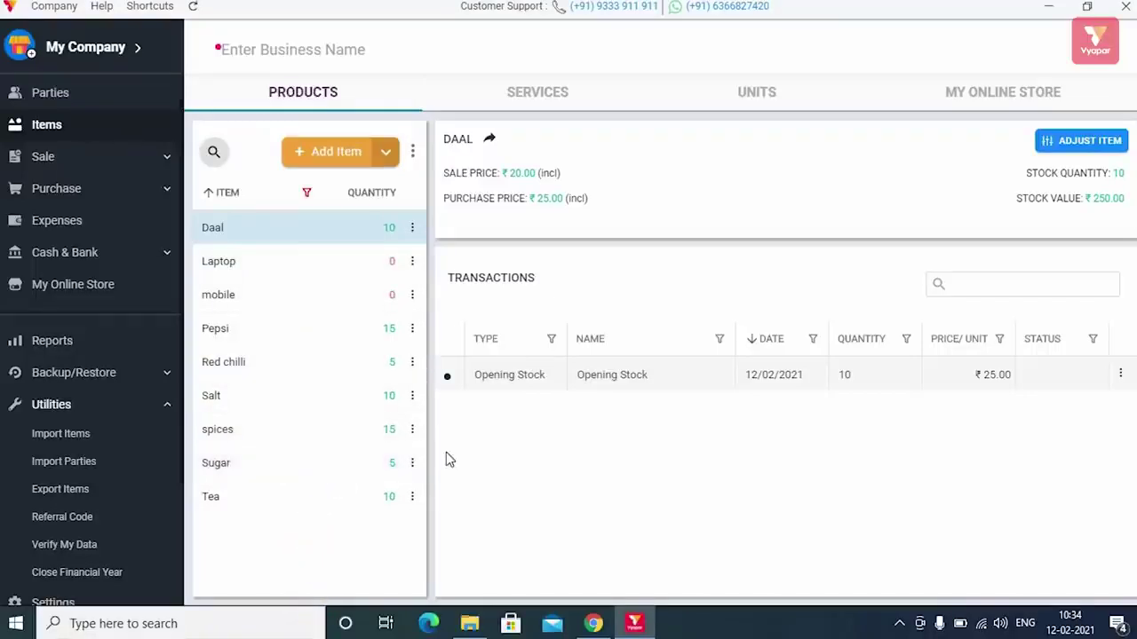
- Open the Import Parties page from Utilities and close it again
left_click(64, 414)
left_click(110, 409)
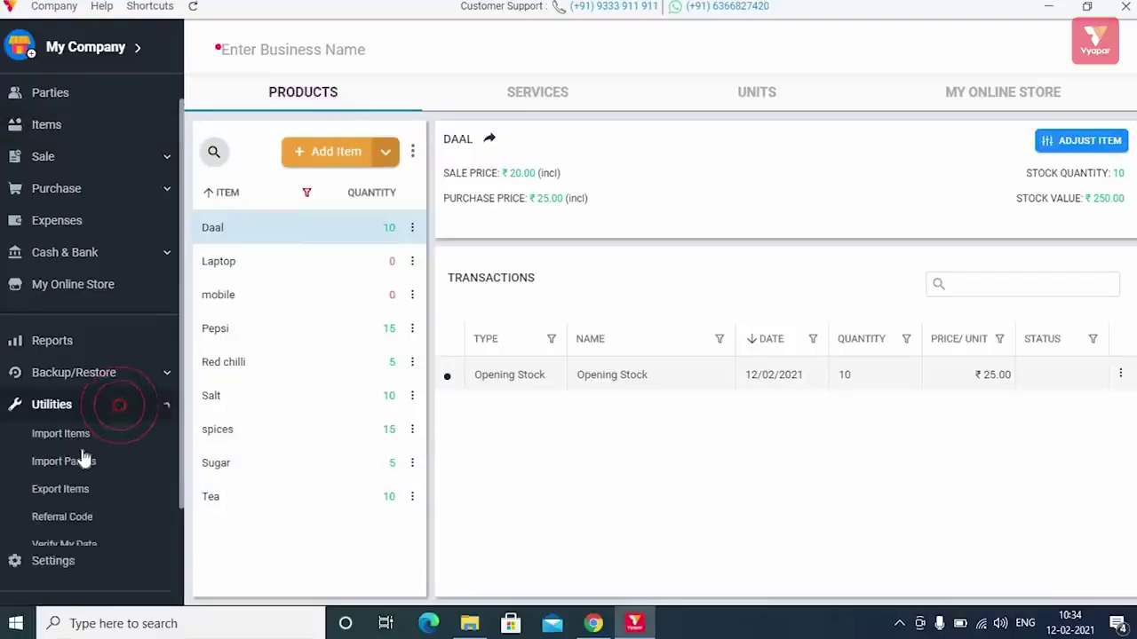
left_click(74, 463)
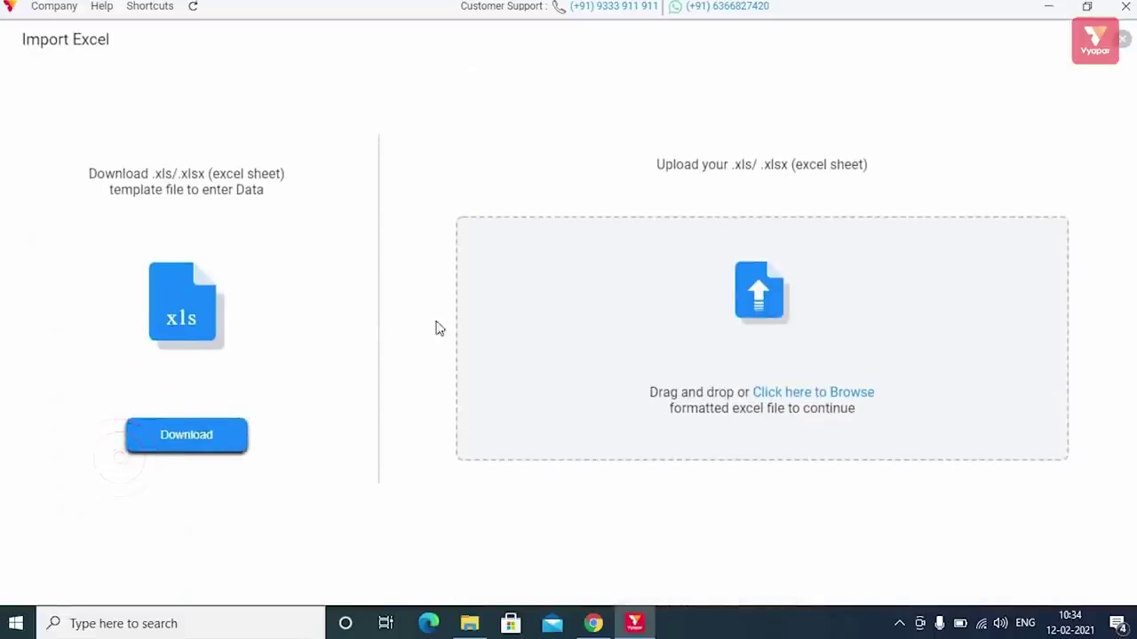
left_click(1125, 45)
scroll(49, 99, "up", 2)
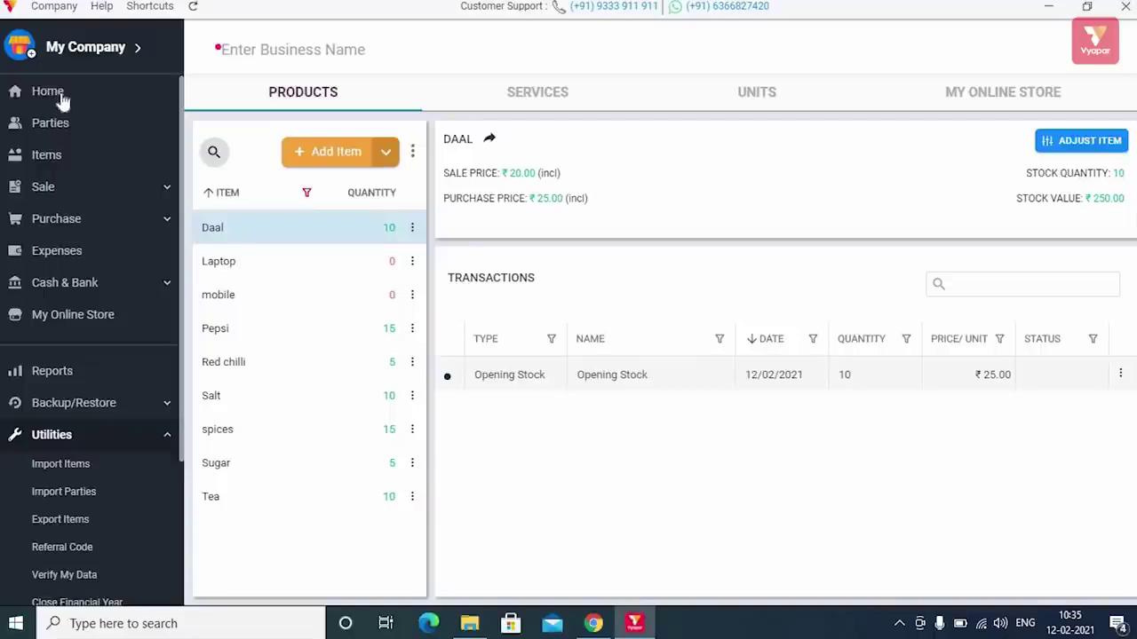
- Open a blank credit Sale invoice from the Home screen's Add Sale button
left_click(48, 93)
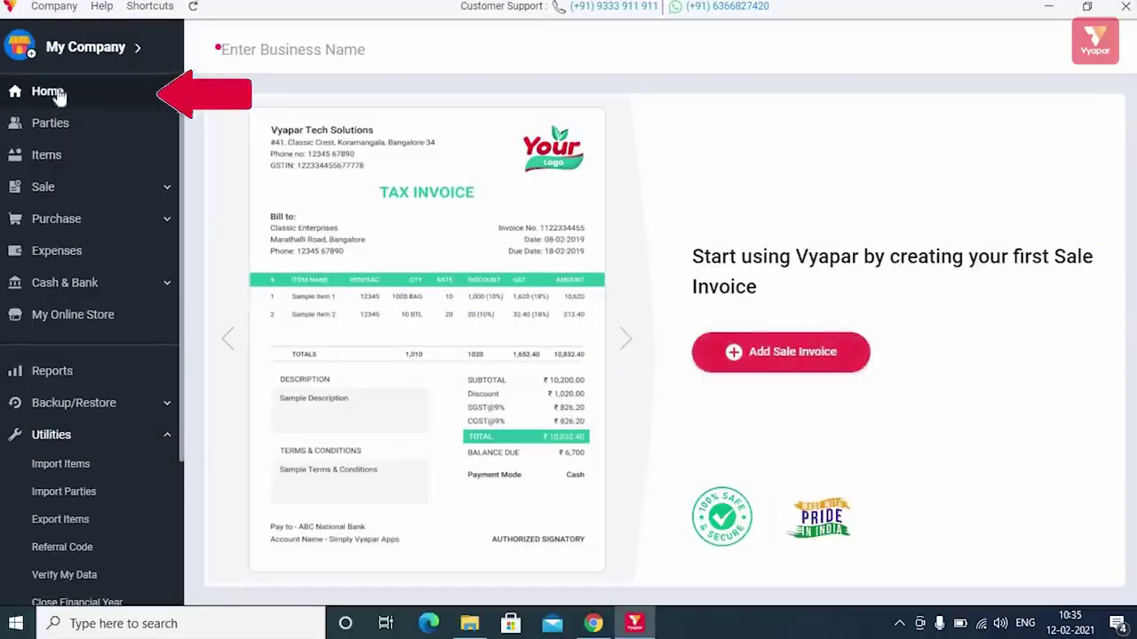
left_click(808, 354)
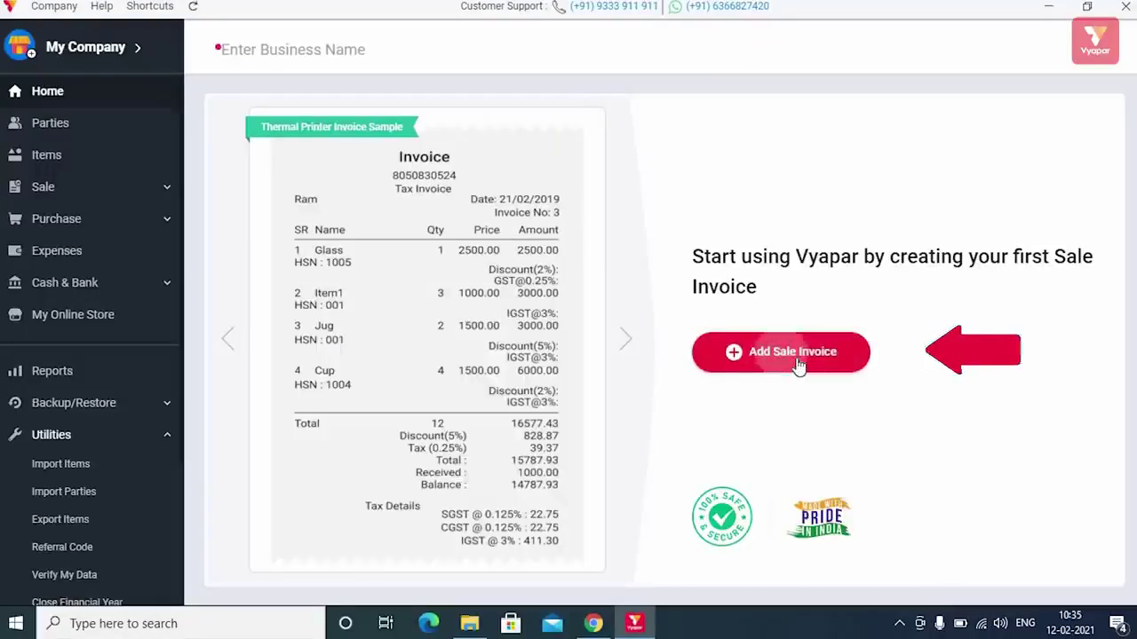
left_click(795, 356)
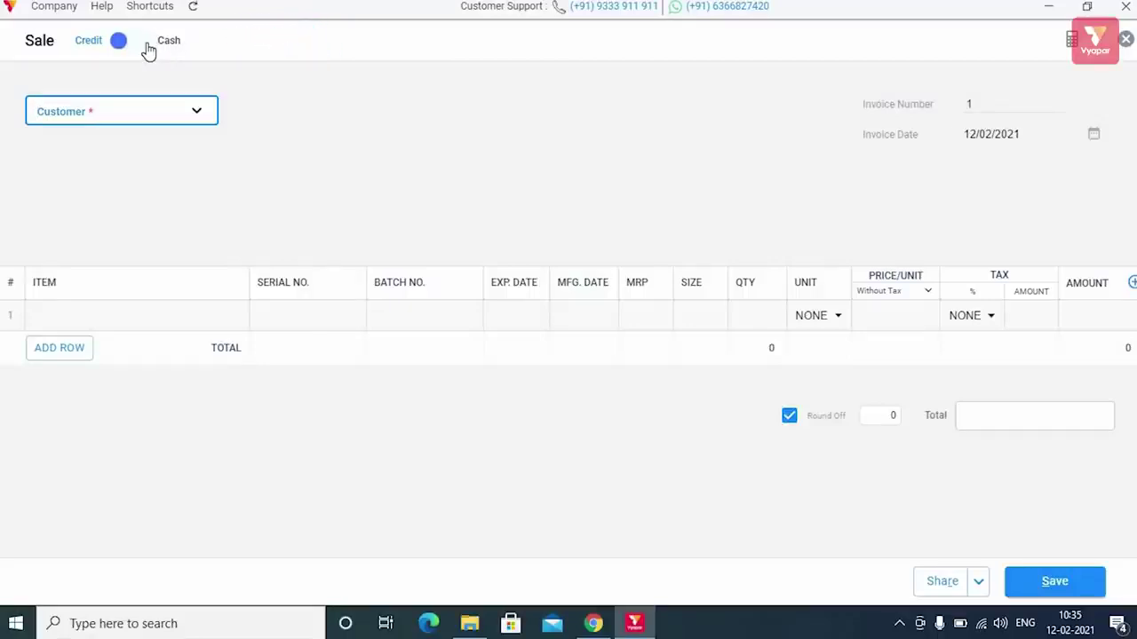
left_click(147, 43)
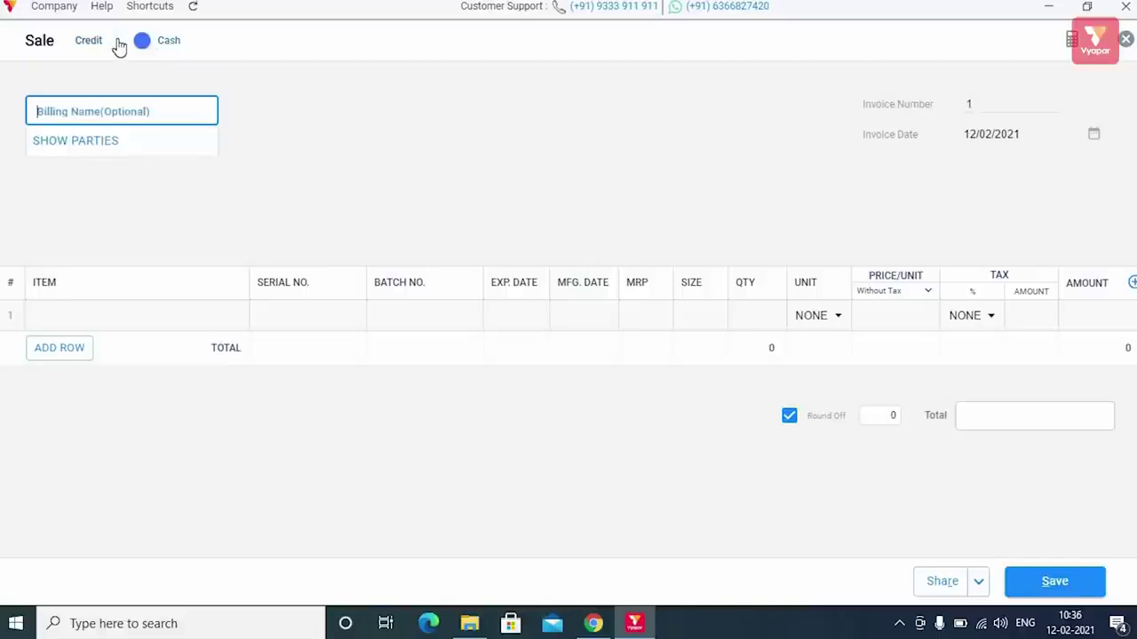
left_click(123, 44)
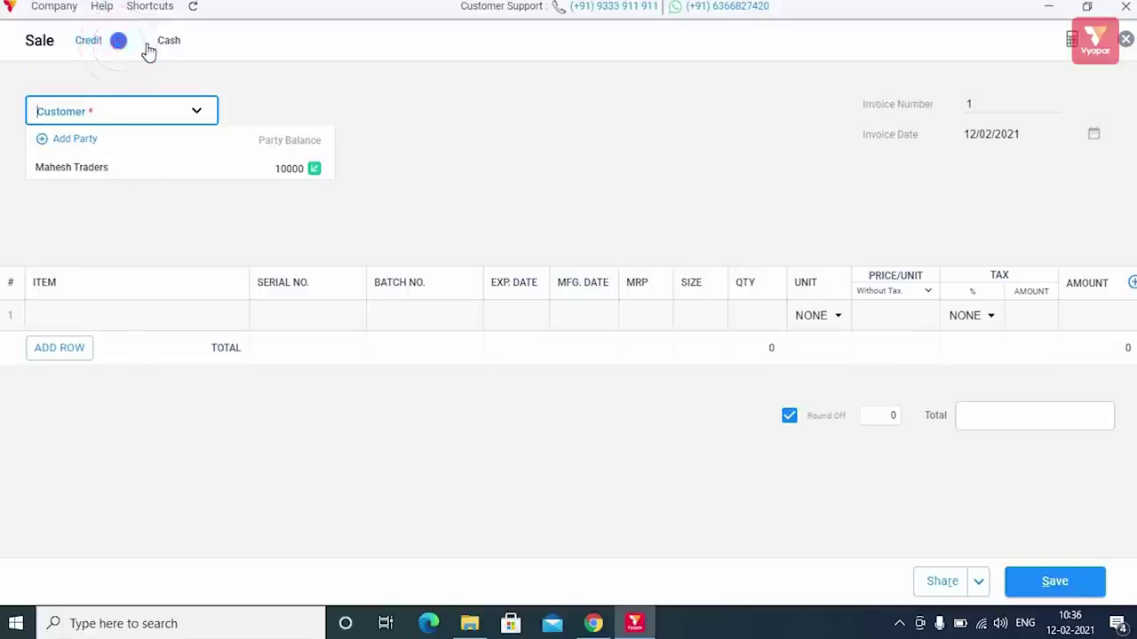
left_click(145, 46)
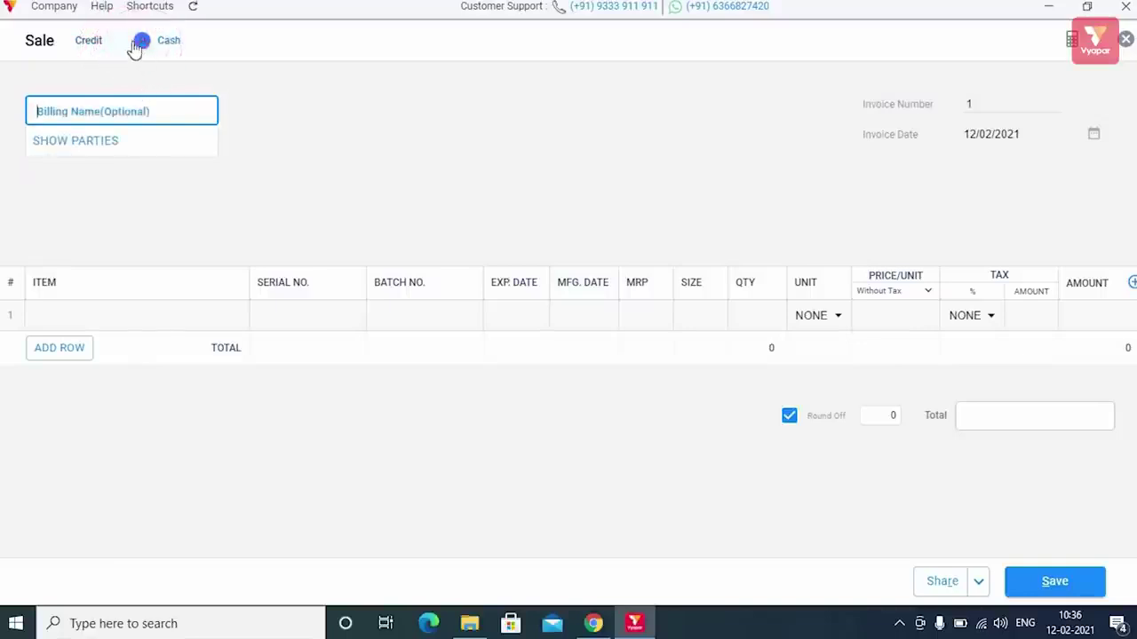
left_click(130, 40)
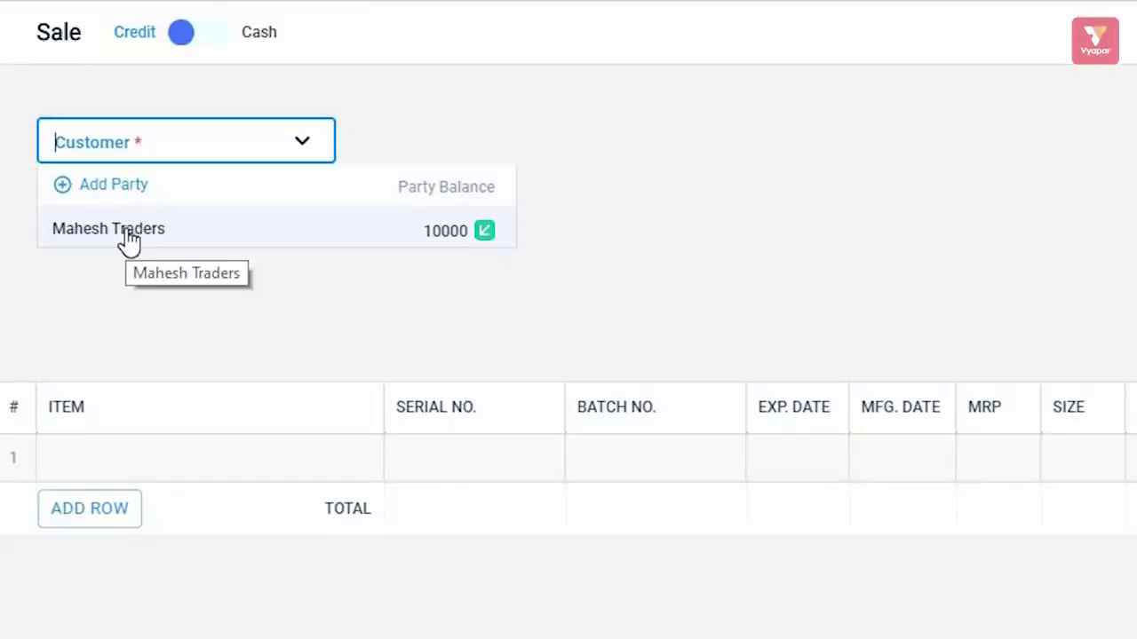
- Select Mahesh Traders as the invoice's customer
left_click(129, 236)
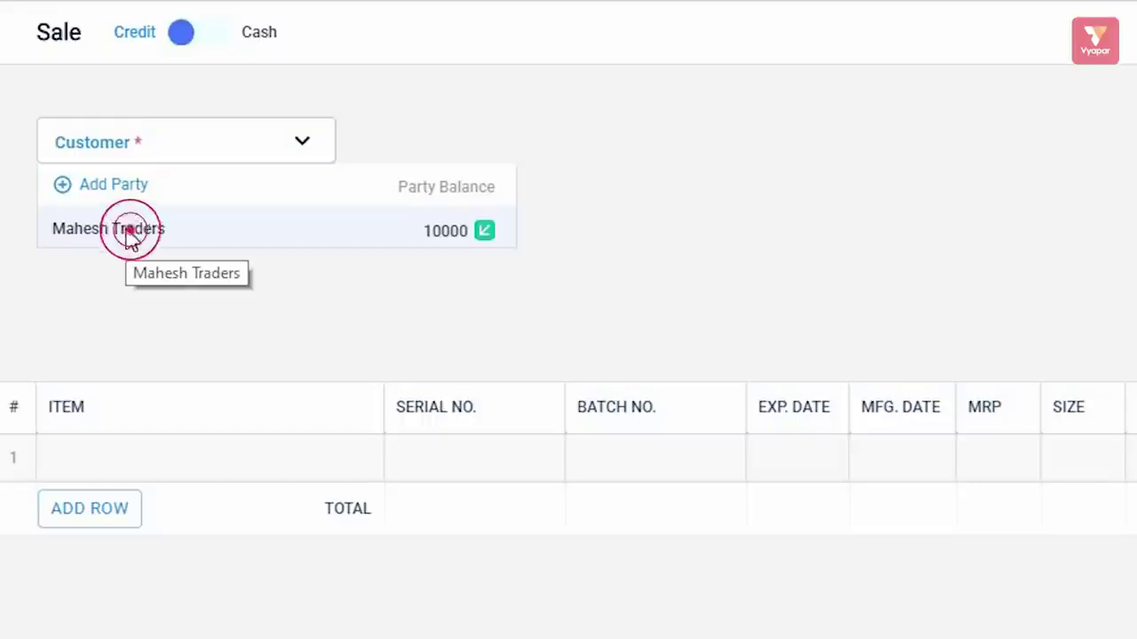
left_click(262, 161)
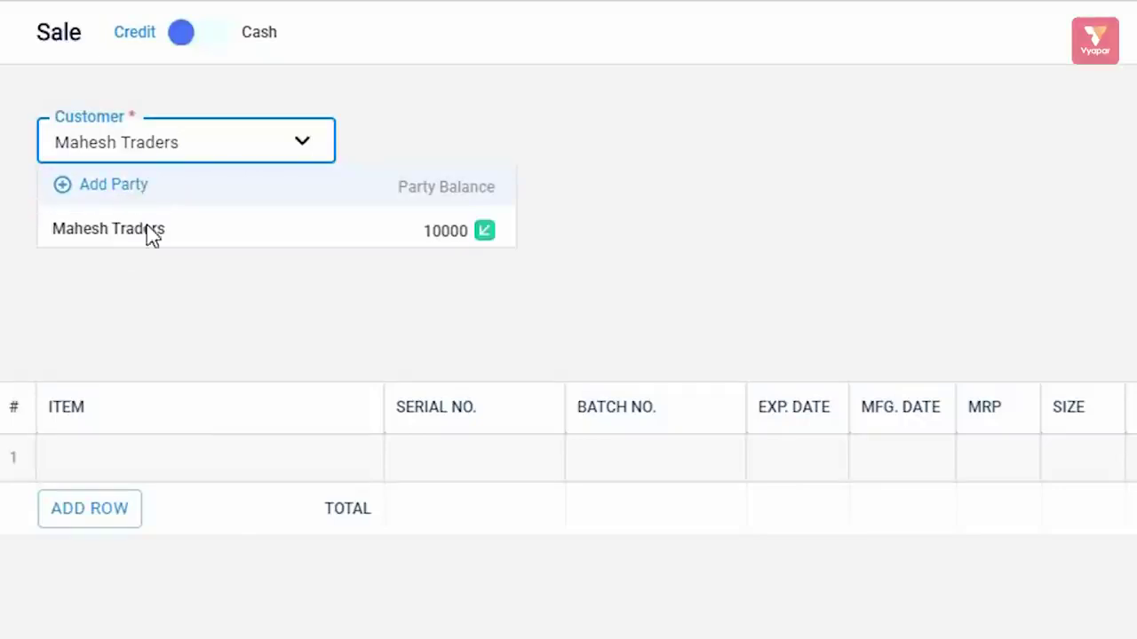
left_click(315, 310)
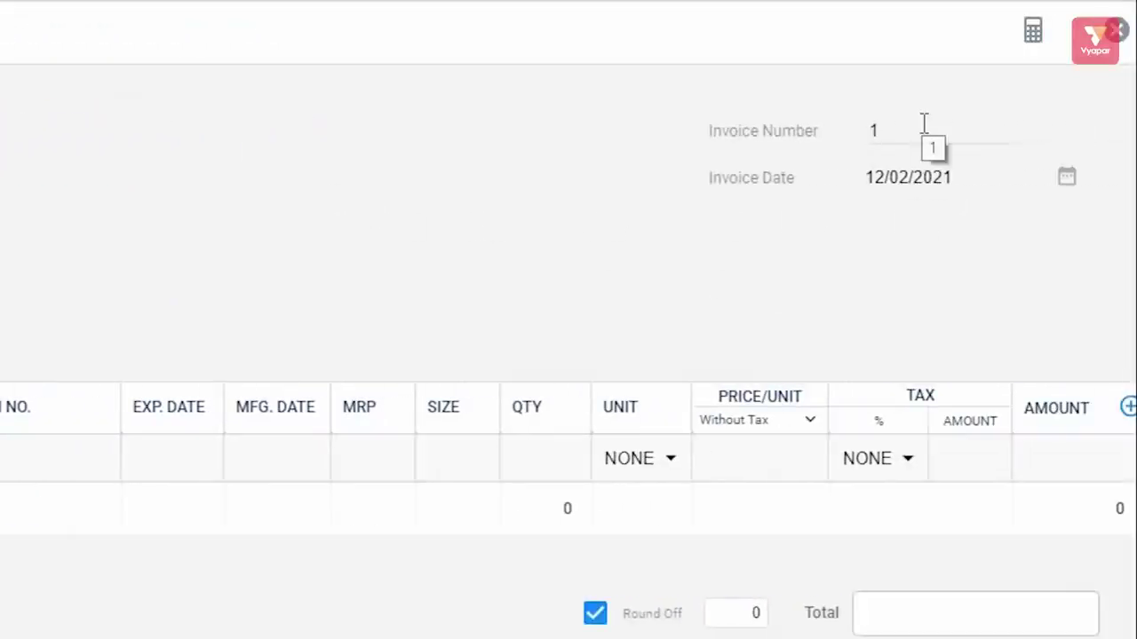
- Change the invoice number to 405 and keep the date 12/02/2021
left_click(915, 129)
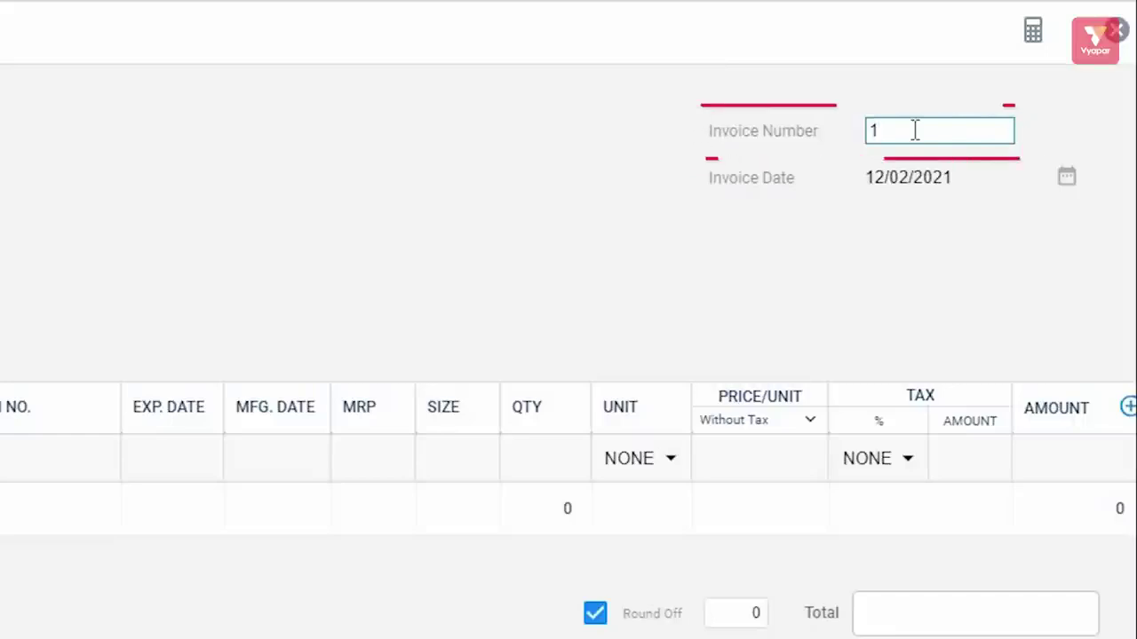
key("BackSpace")
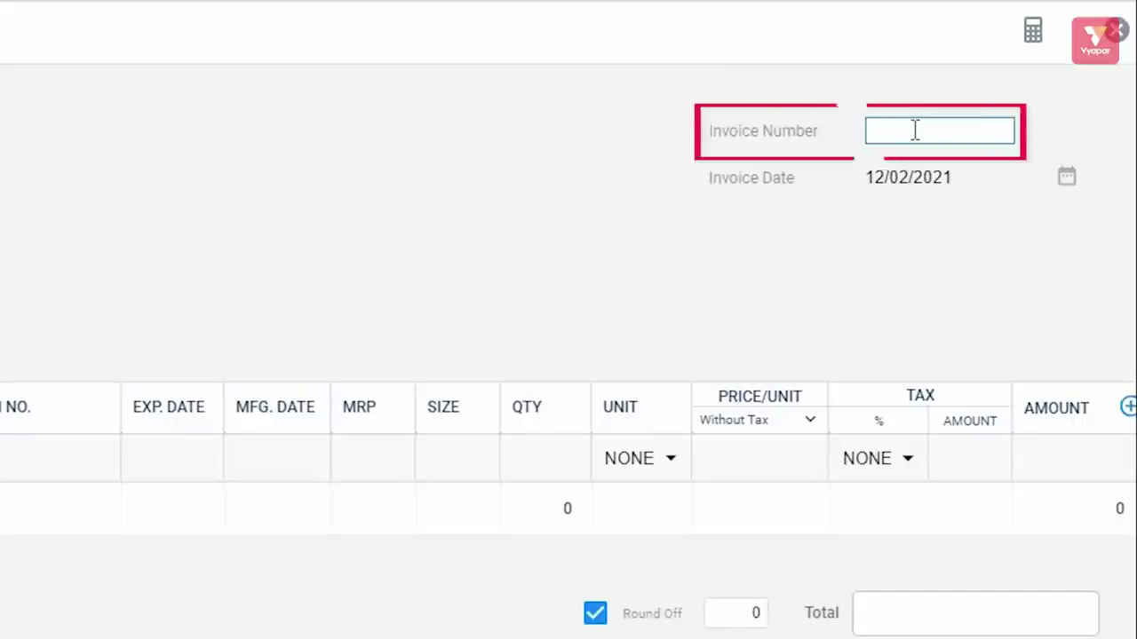
type("0")
key("BackSpace")
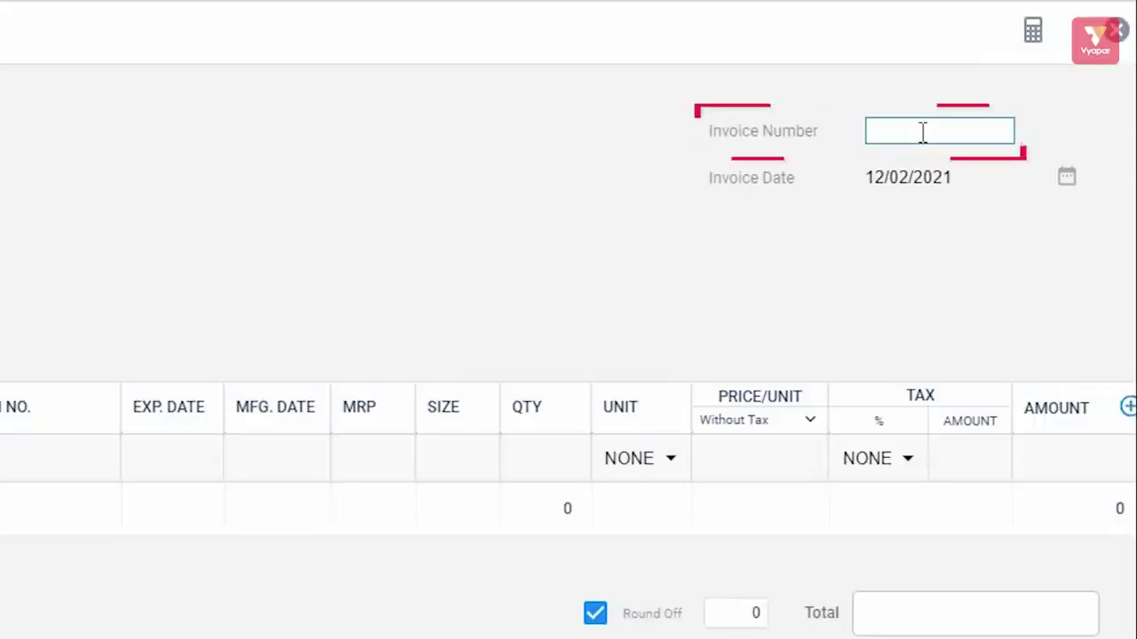
type("405")
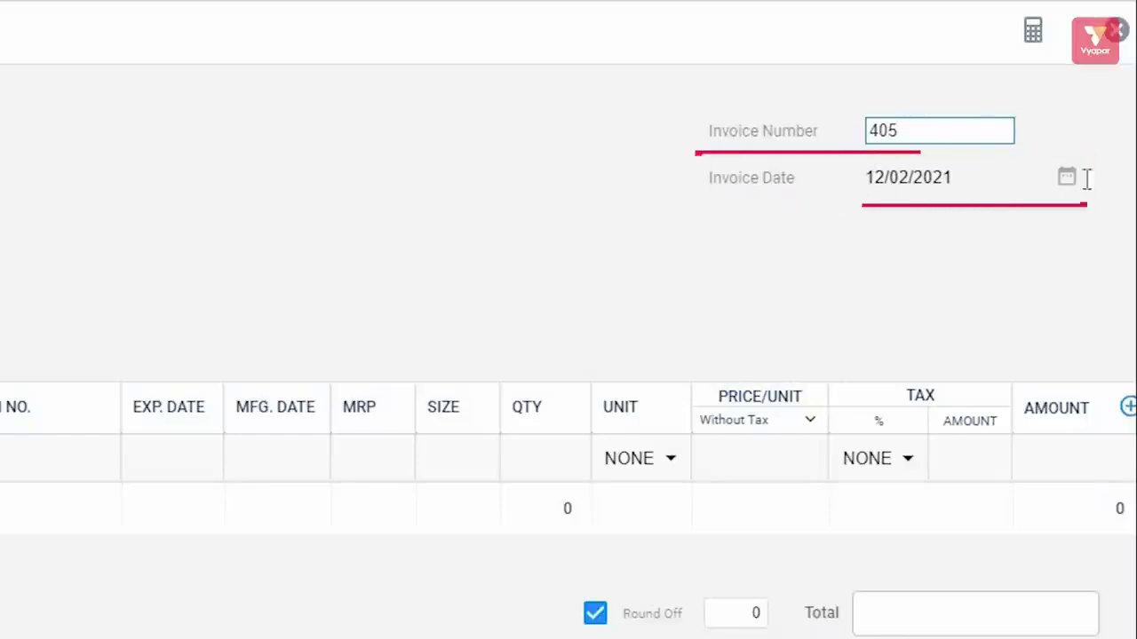
left_click(1069, 178)
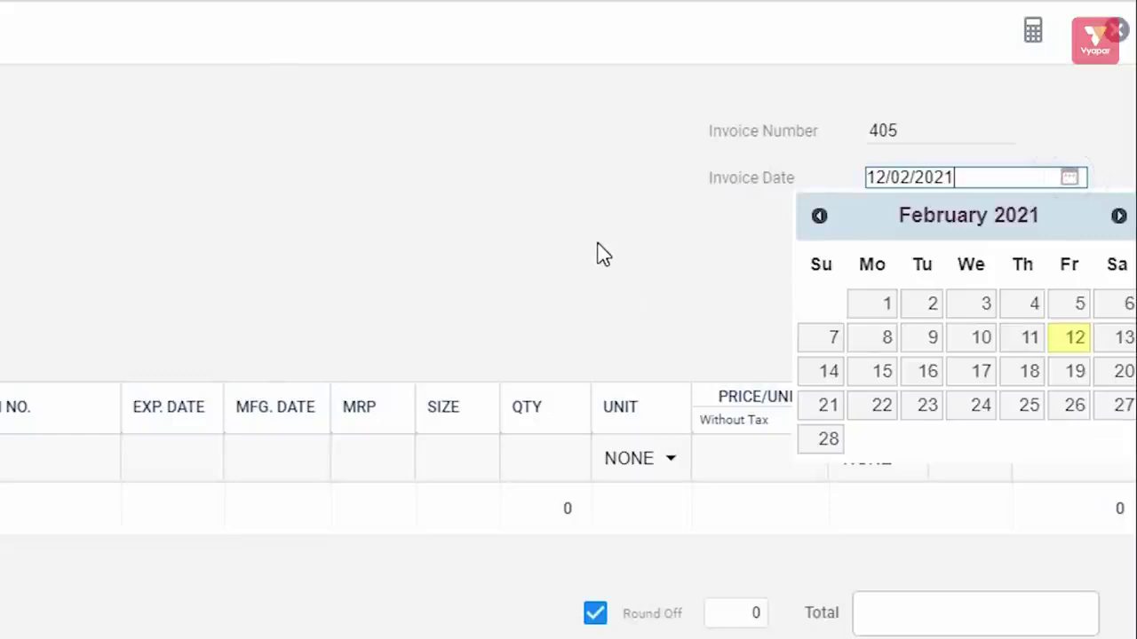
left_click(719, 293)
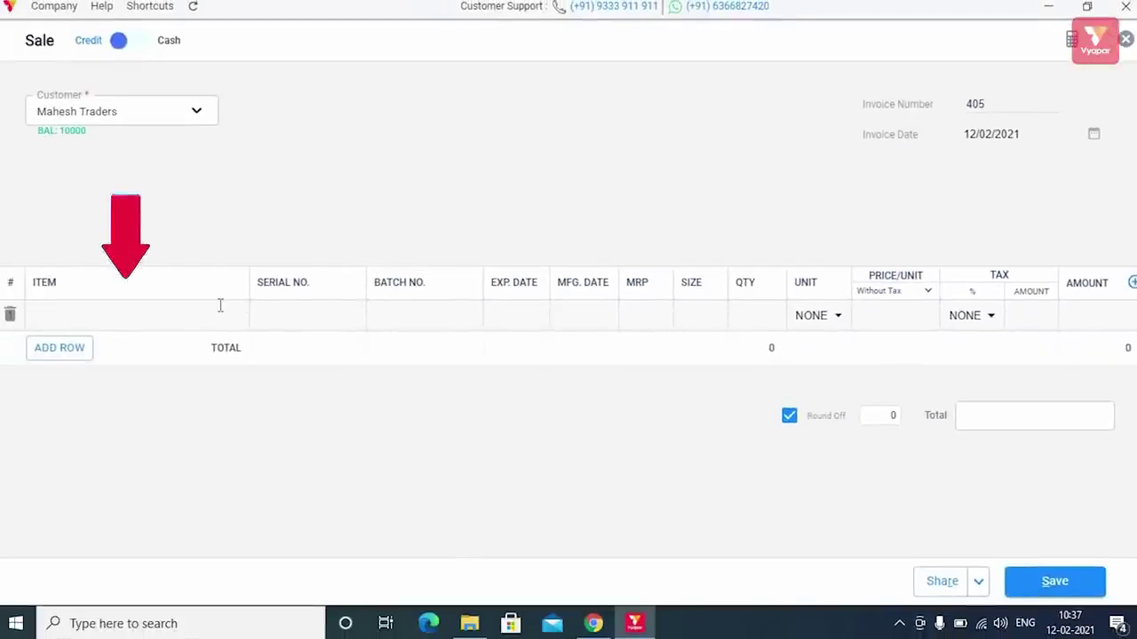
- Add a Daal line with quantity 5, giving a rounded total of 100
left_click(221, 306)
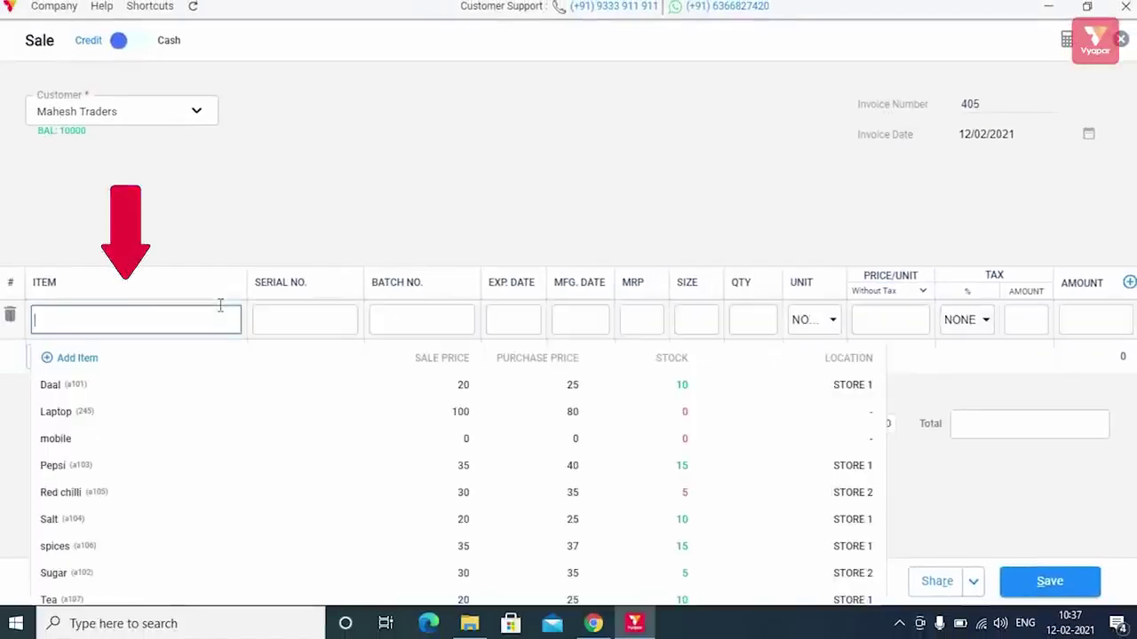
left_click(261, 387)
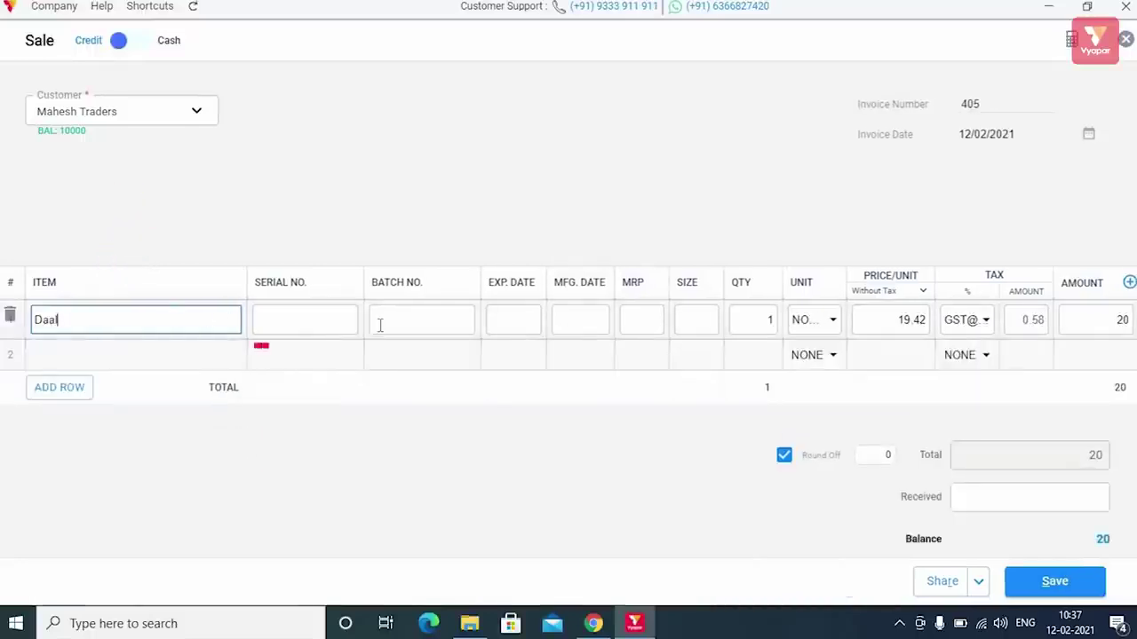
left_click(750, 317)
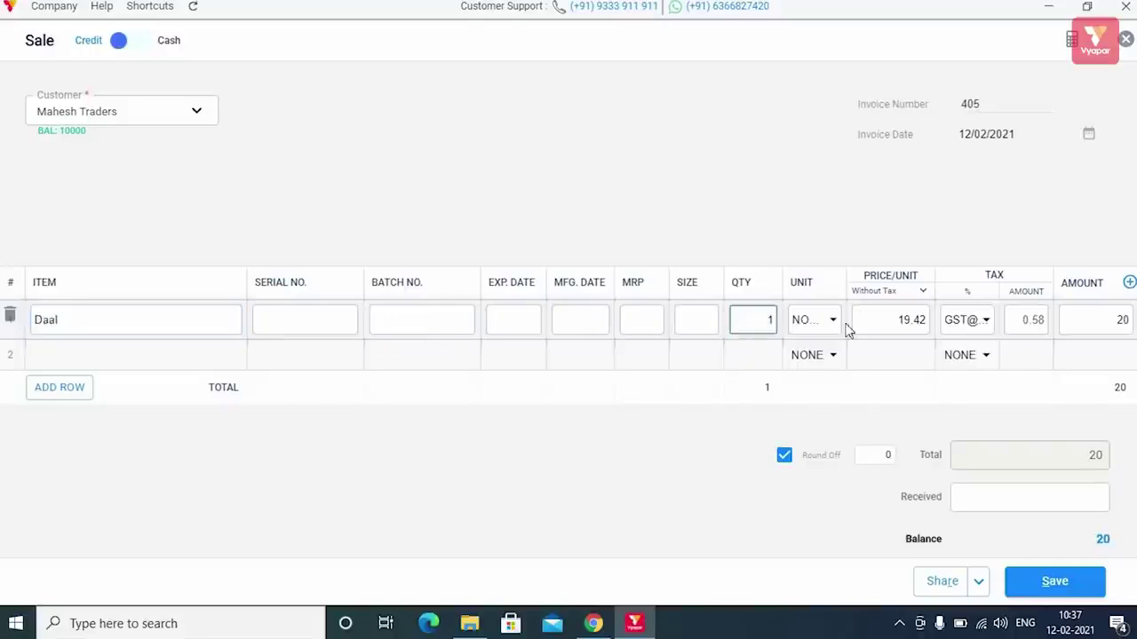
type("5")
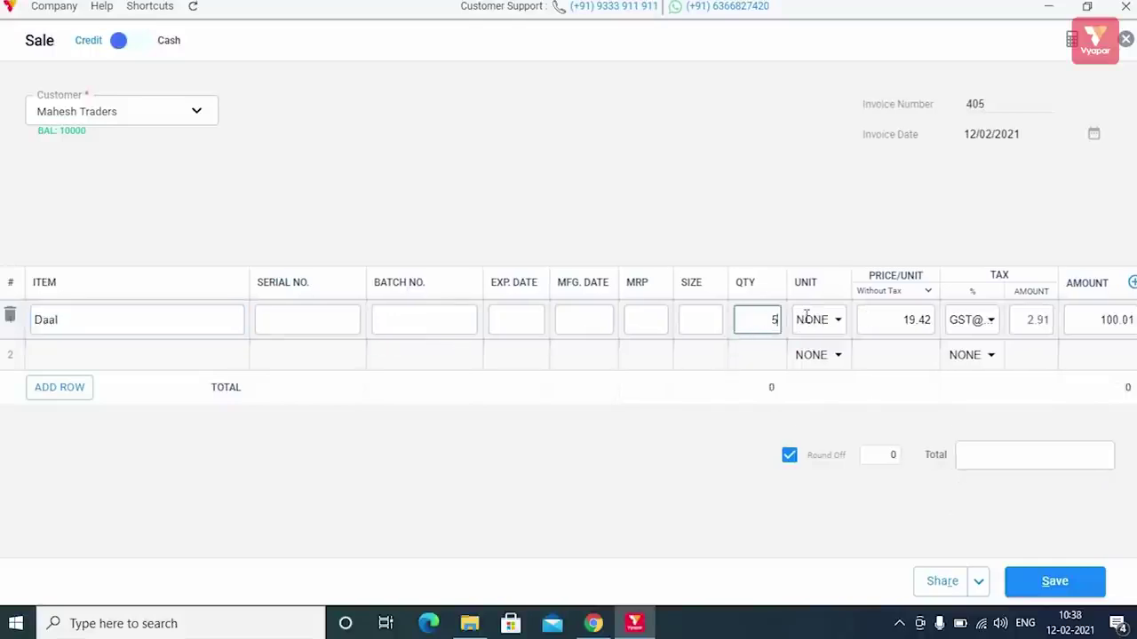
left_click(1089, 318)
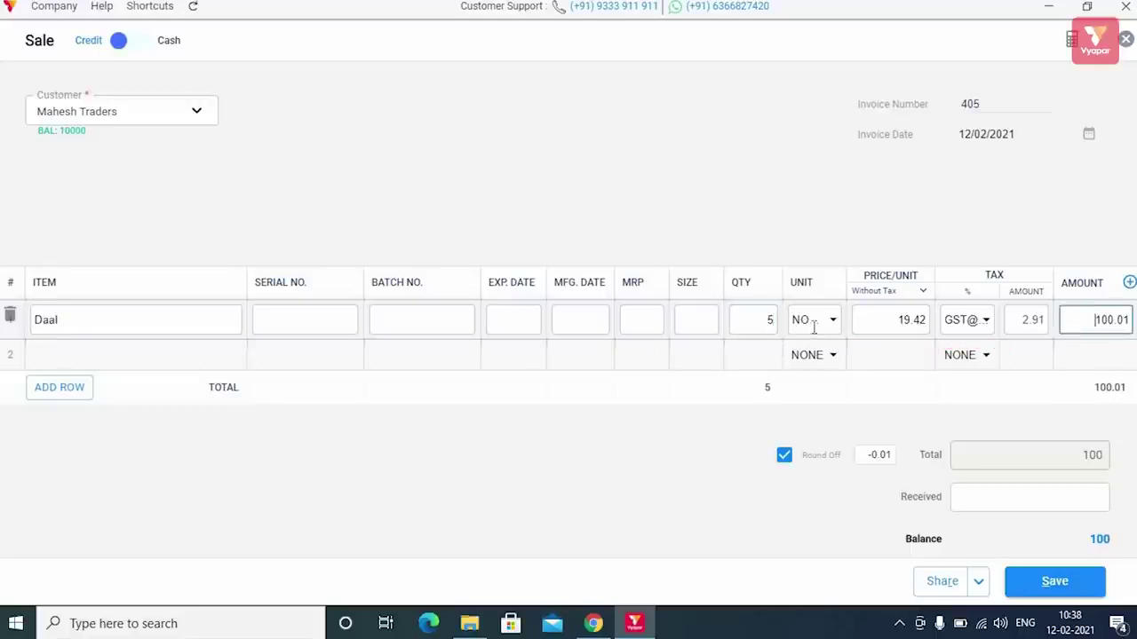
scroll(753, 341, "down", 1)
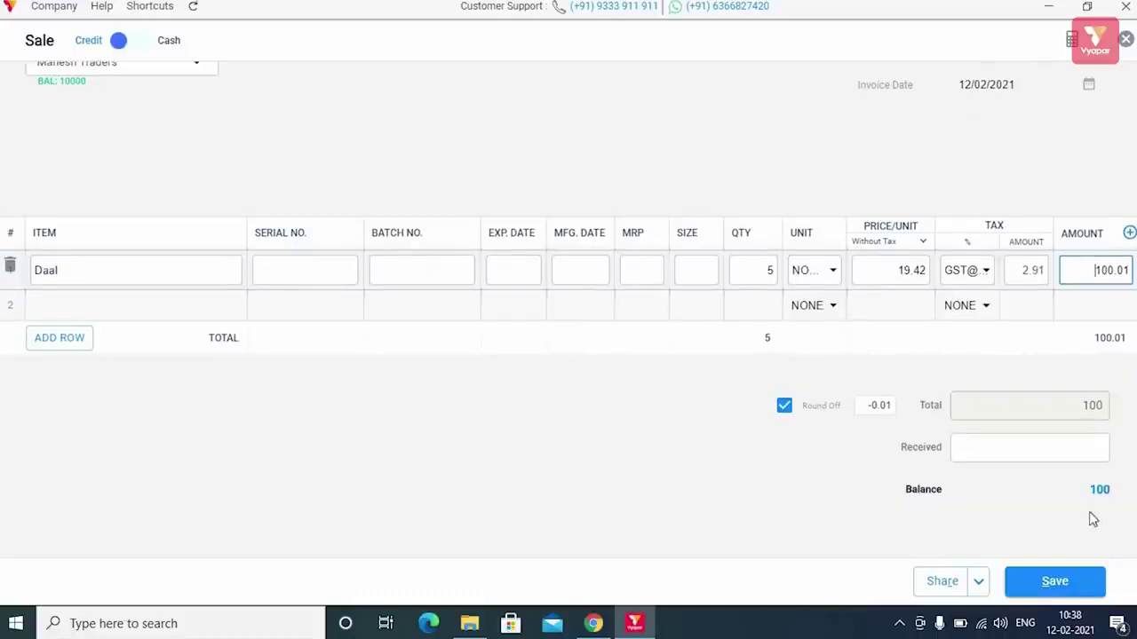
- Save the Mahesh Traders credit sale invoice
left_click(1057, 583)
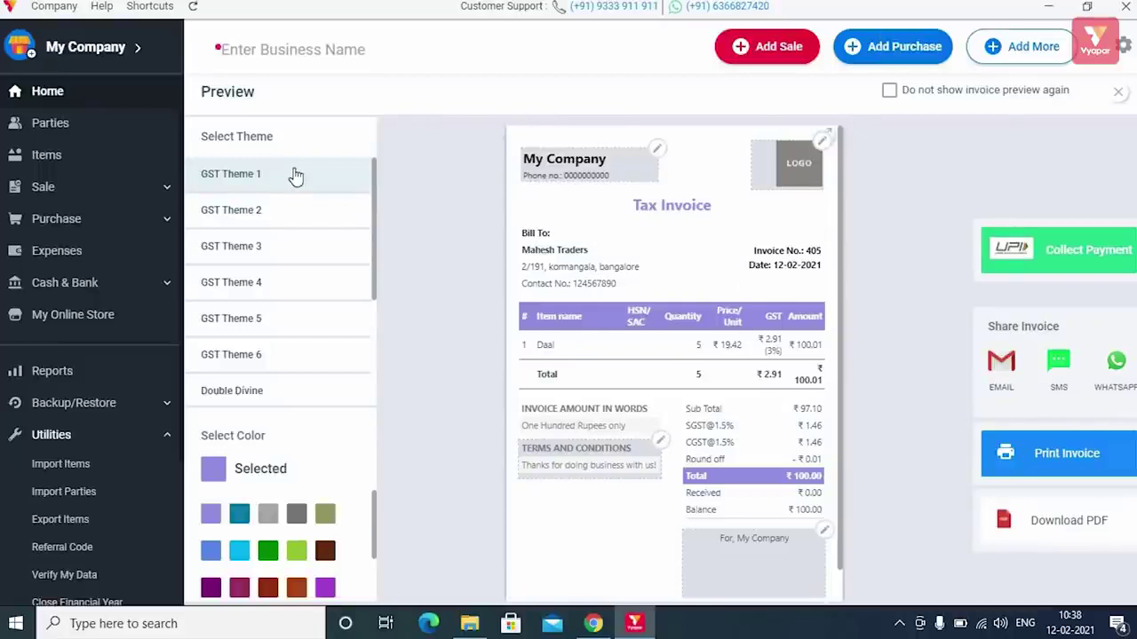
scroll(312, 269, "down", 3)
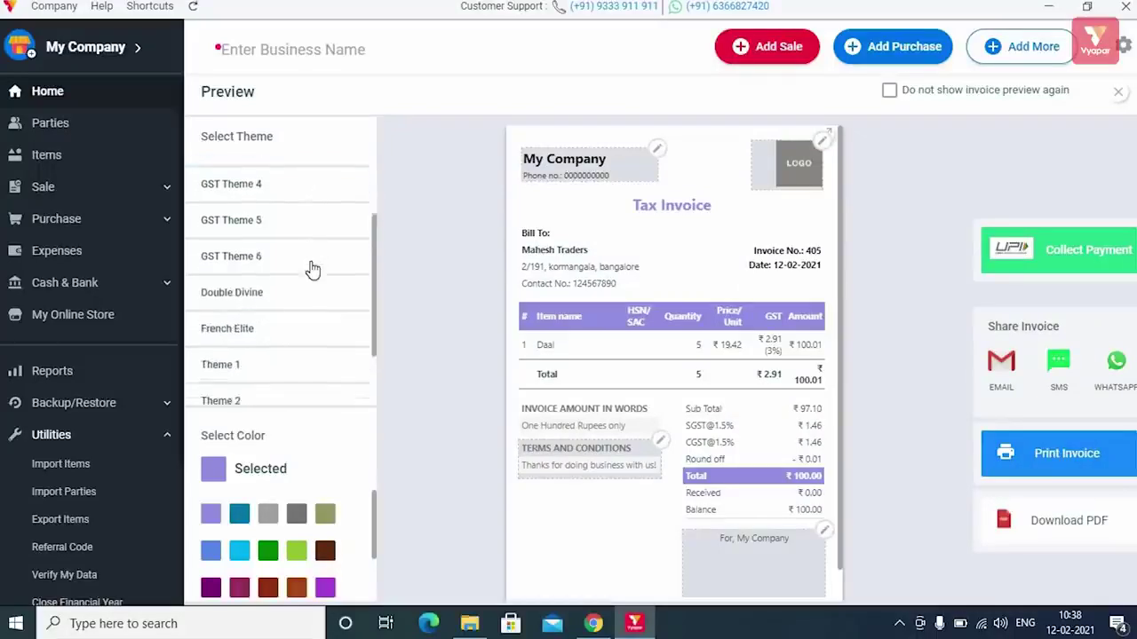
scroll(313, 269, "up", 3)
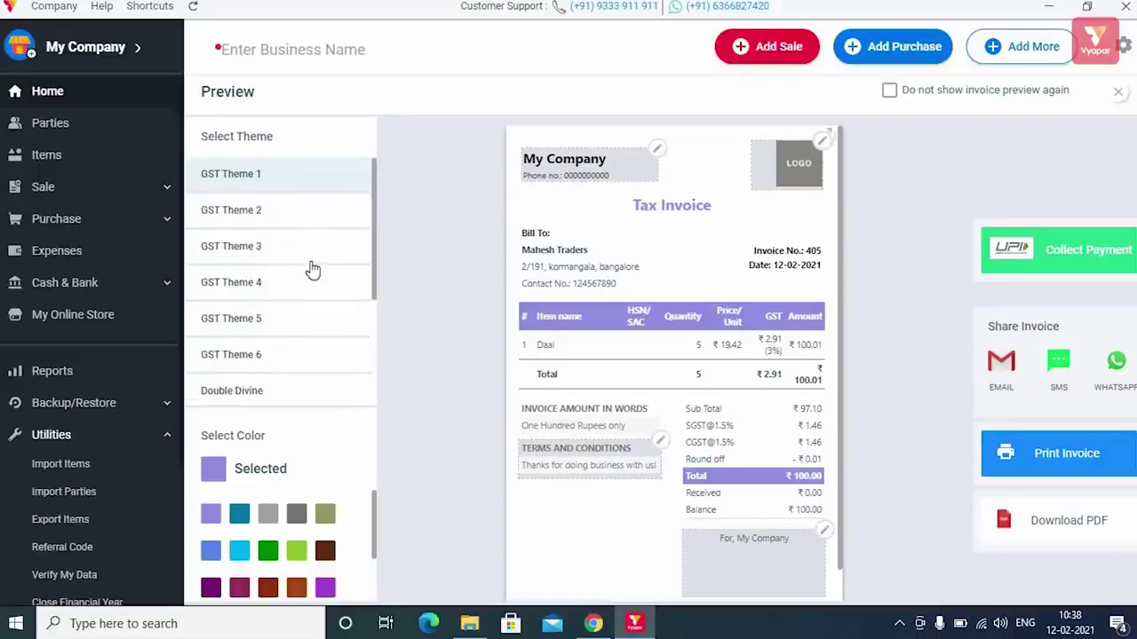
scroll(312, 269, "down", 3)
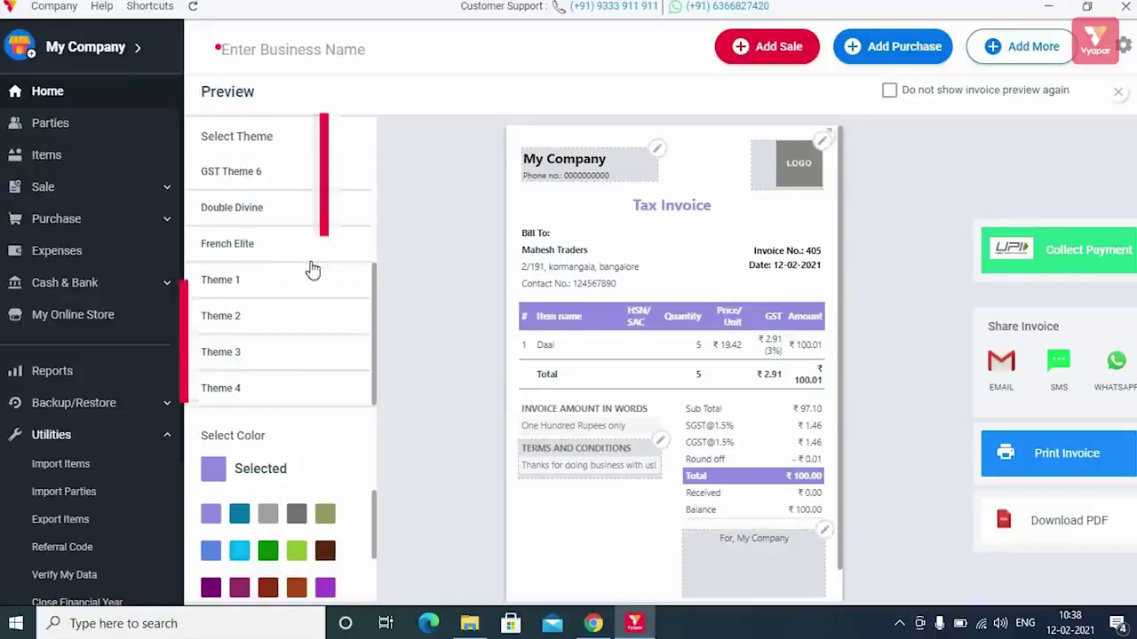
scroll(312, 269, "up", 3)
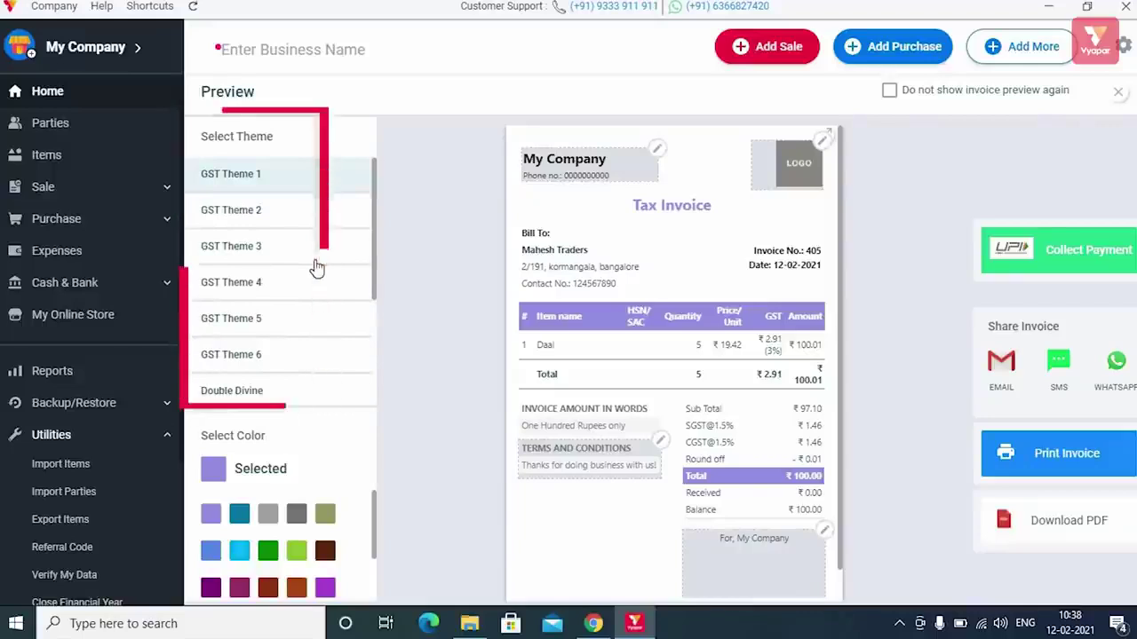
- Try GST Themes 2-4 and French Elite, then choose the Double Divine theme
left_click(257, 211)
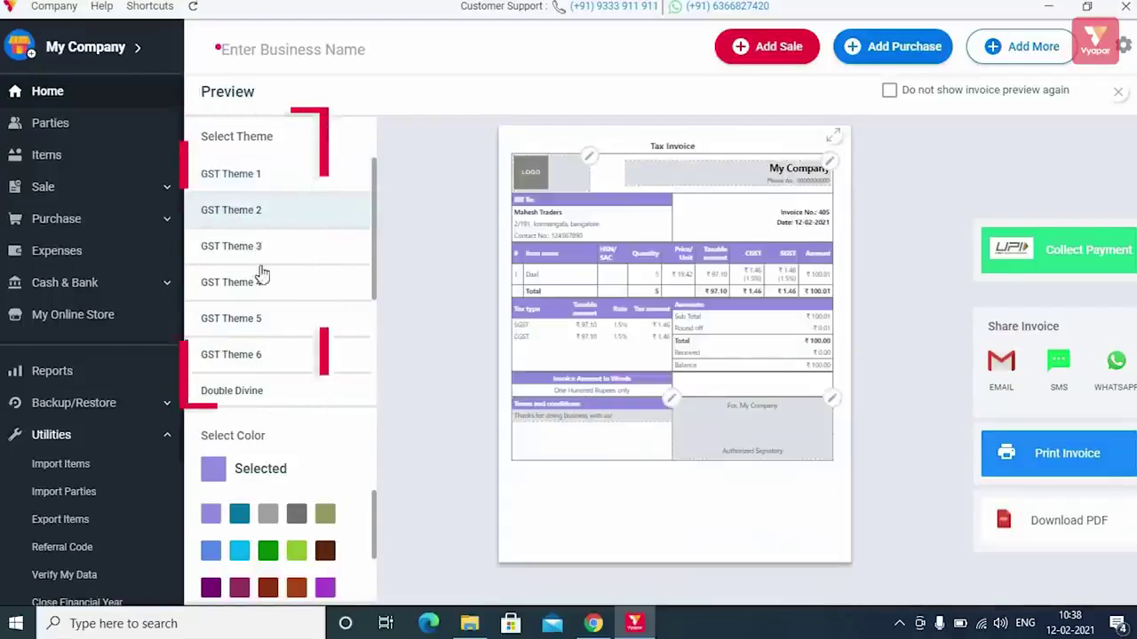
left_click(257, 253)
left_click(262, 283)
scroll(292, 304, "down", 4)
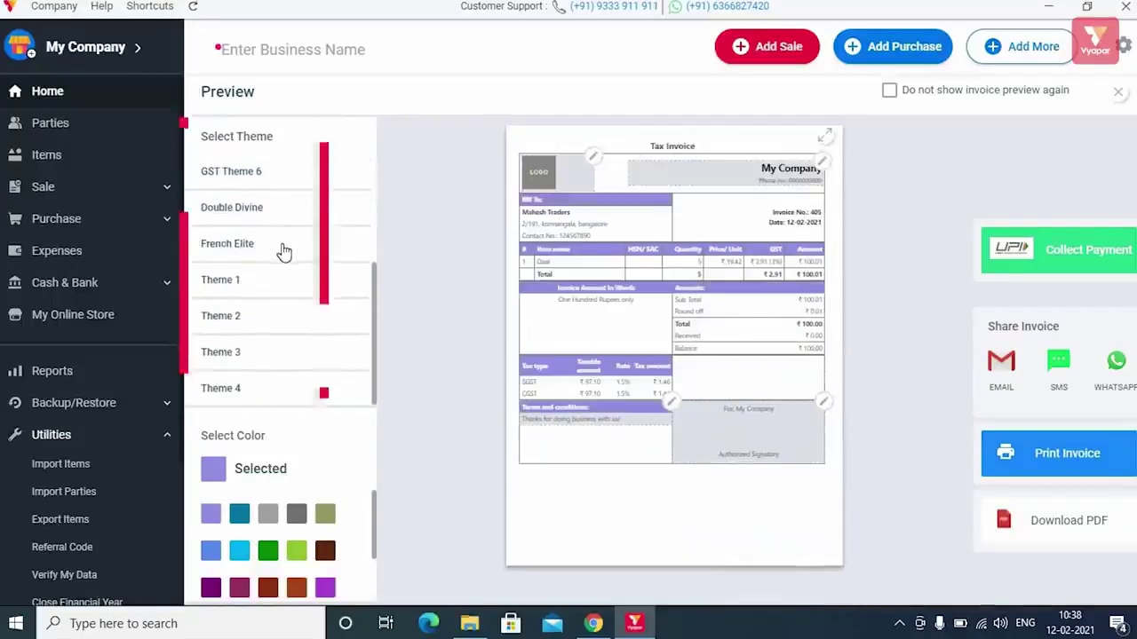
left_click(284, 247)
left_click(286, 214)
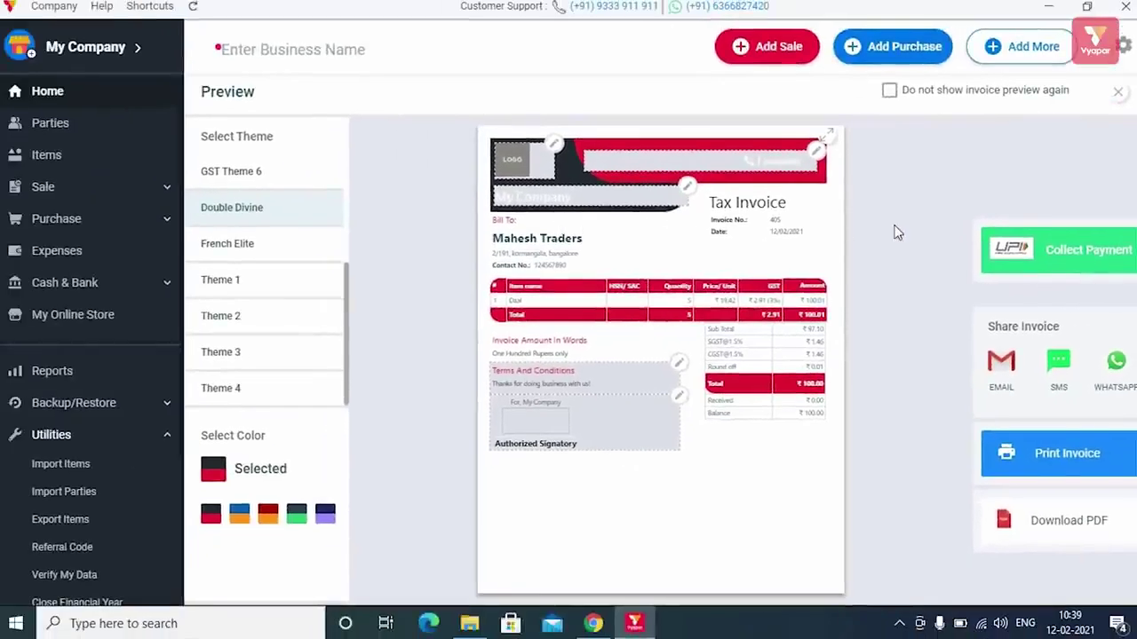
- Close the invoice preview, view the Add More transaction menu, and scroll the sidebar
left_click(1118, 96)
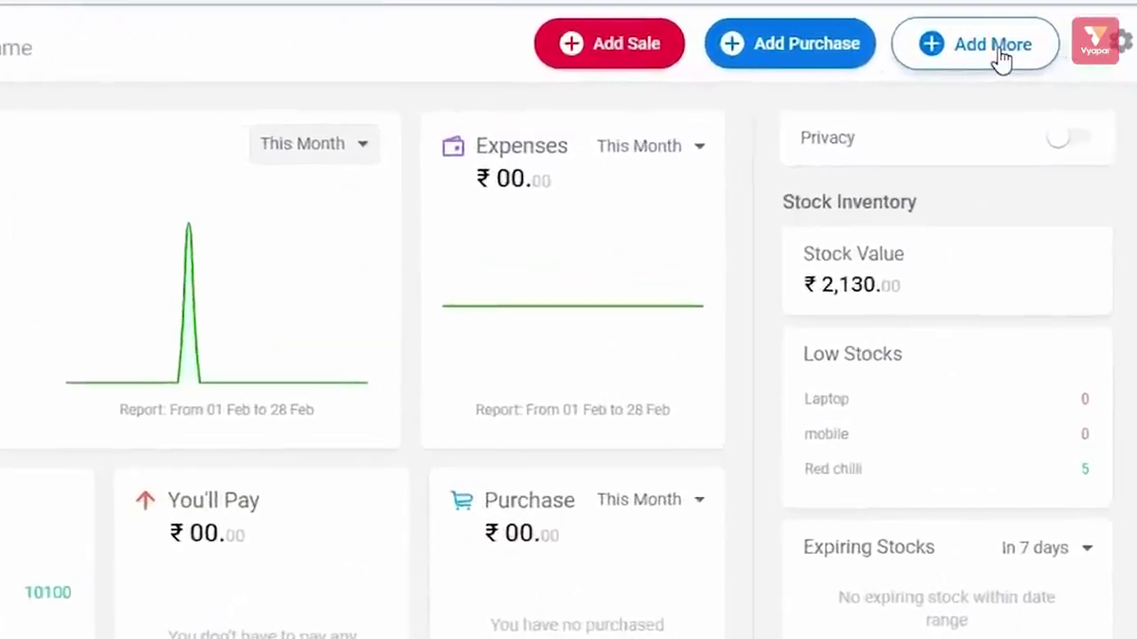
left_click(1030, 49)
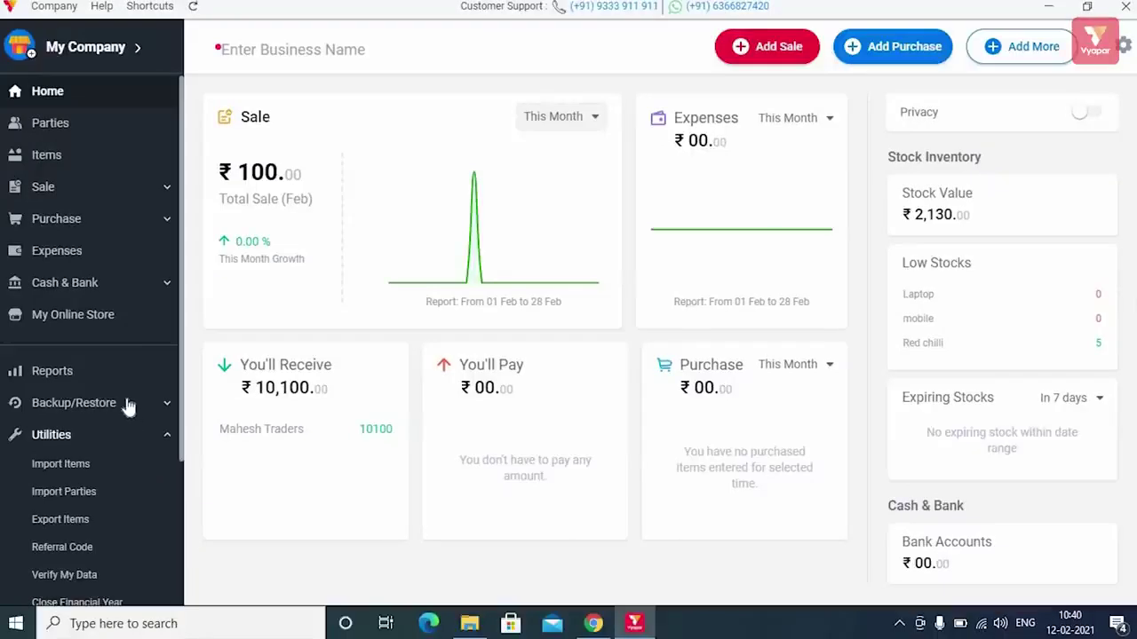
scroll(131, 404, "down", 3)
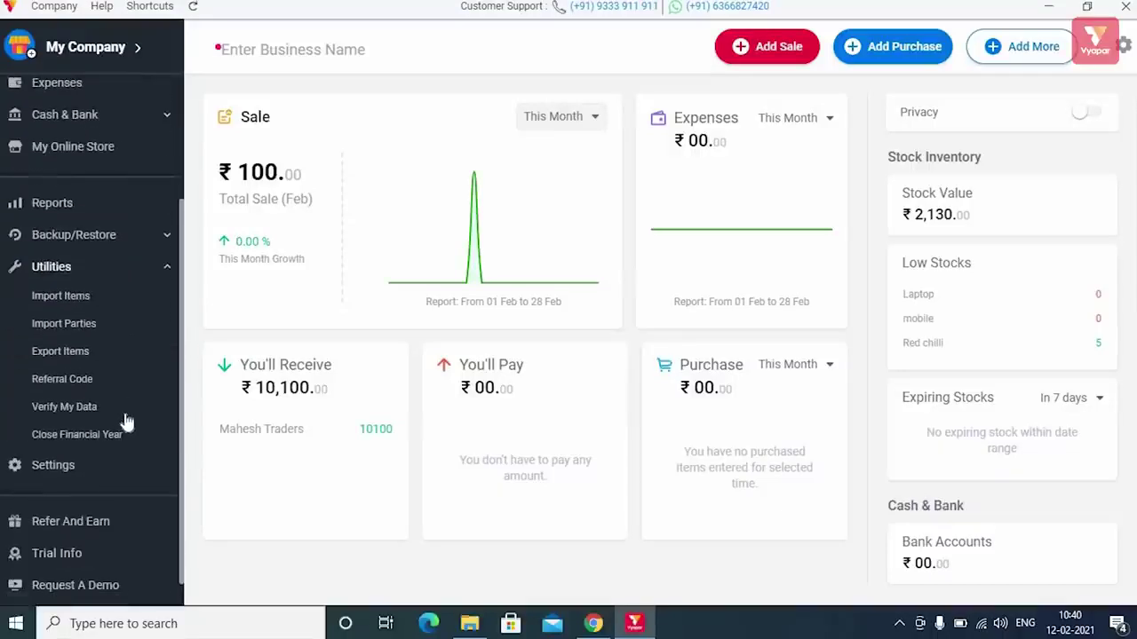
scroll(124, 427, "down", 1)
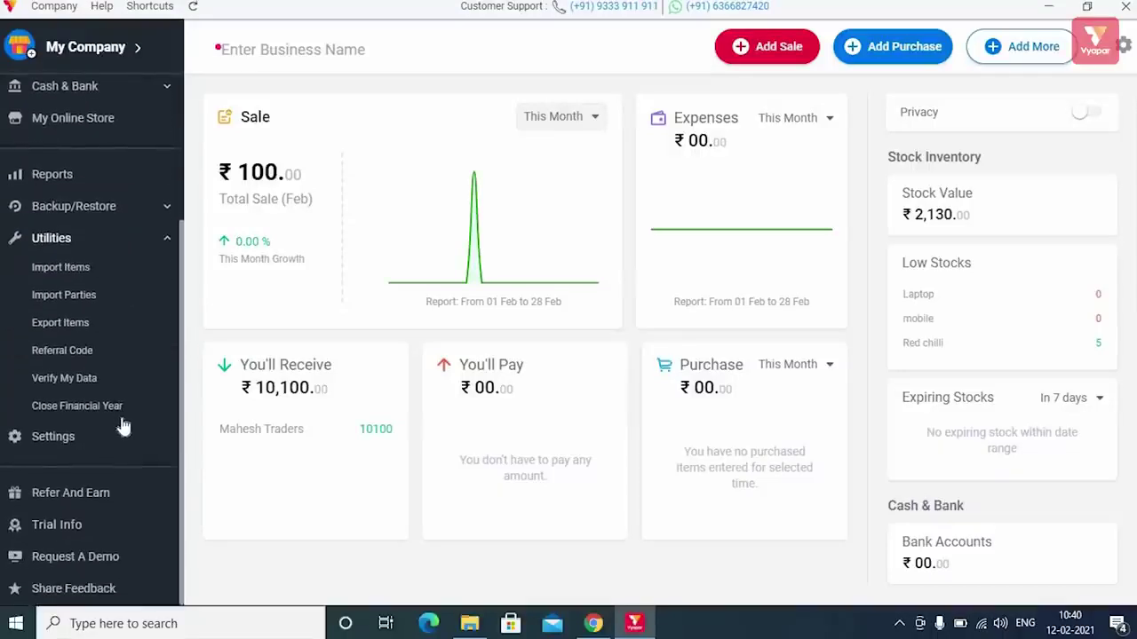
scroll(103, 338, "up", 4)
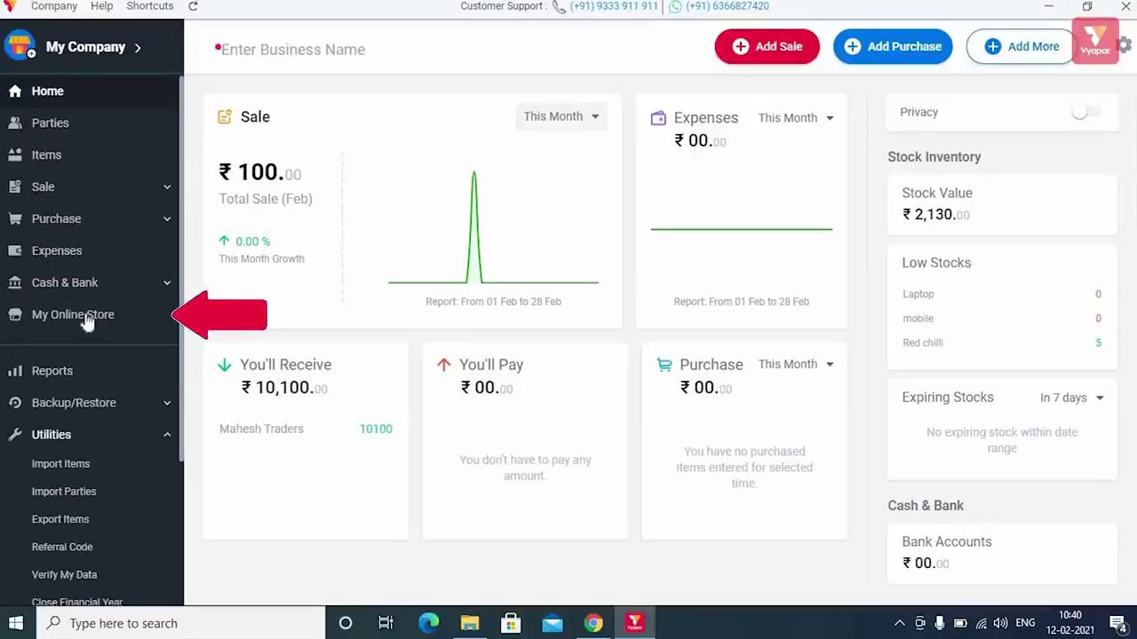
- Create the online store with Daal, Laptop, mobile and Pepsi ticked, and save the items
left_click(87, 322)
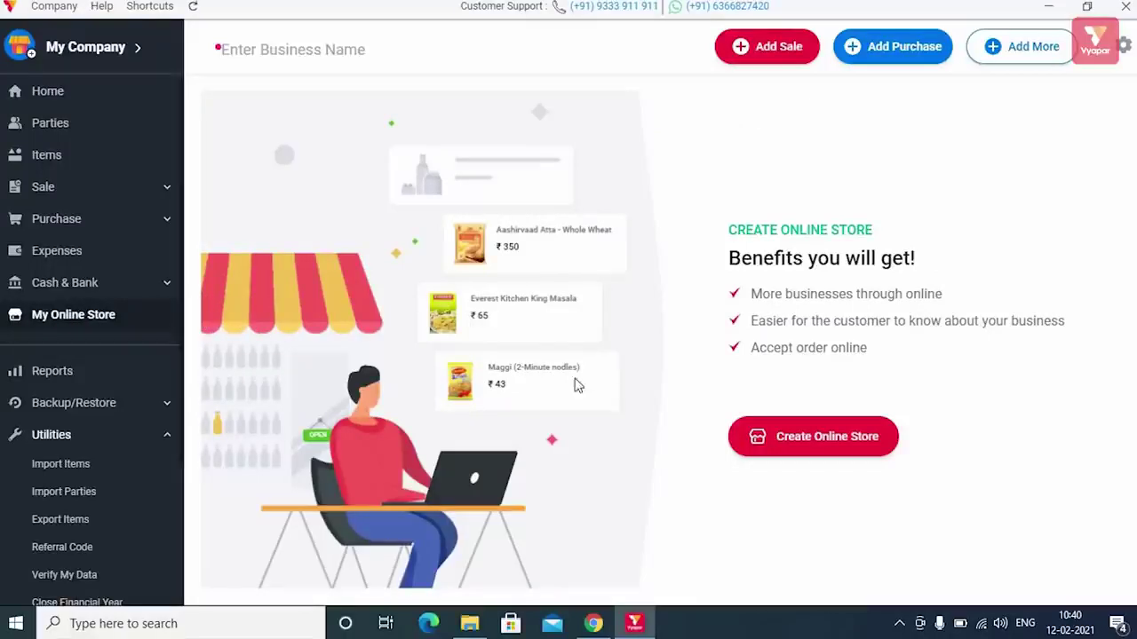
left_click(827, 436)
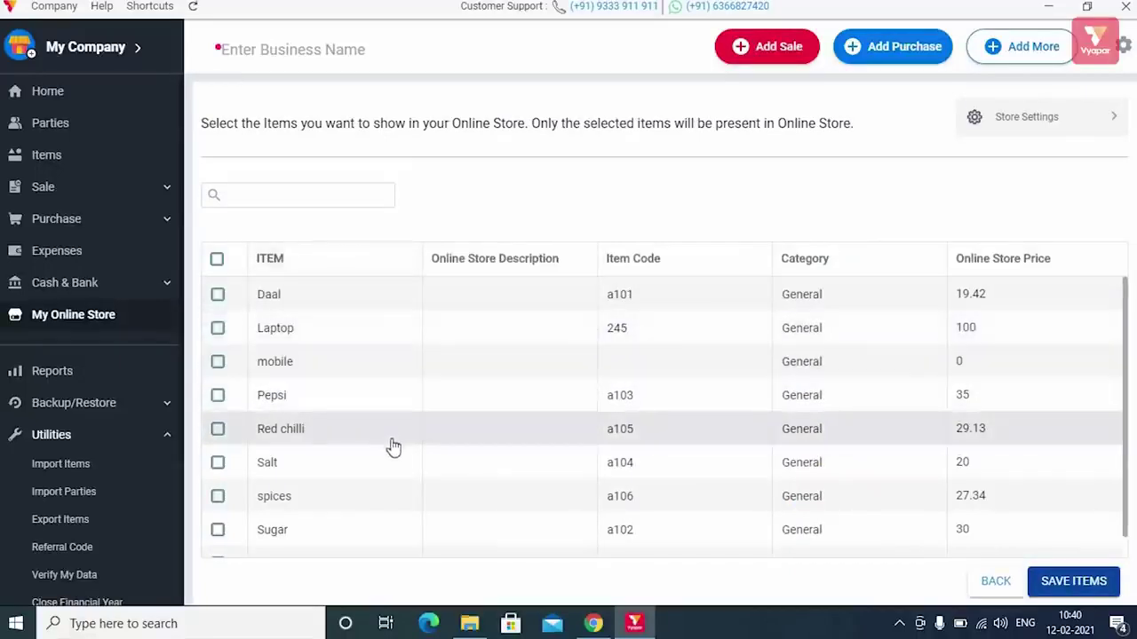
left_click(217, 294)
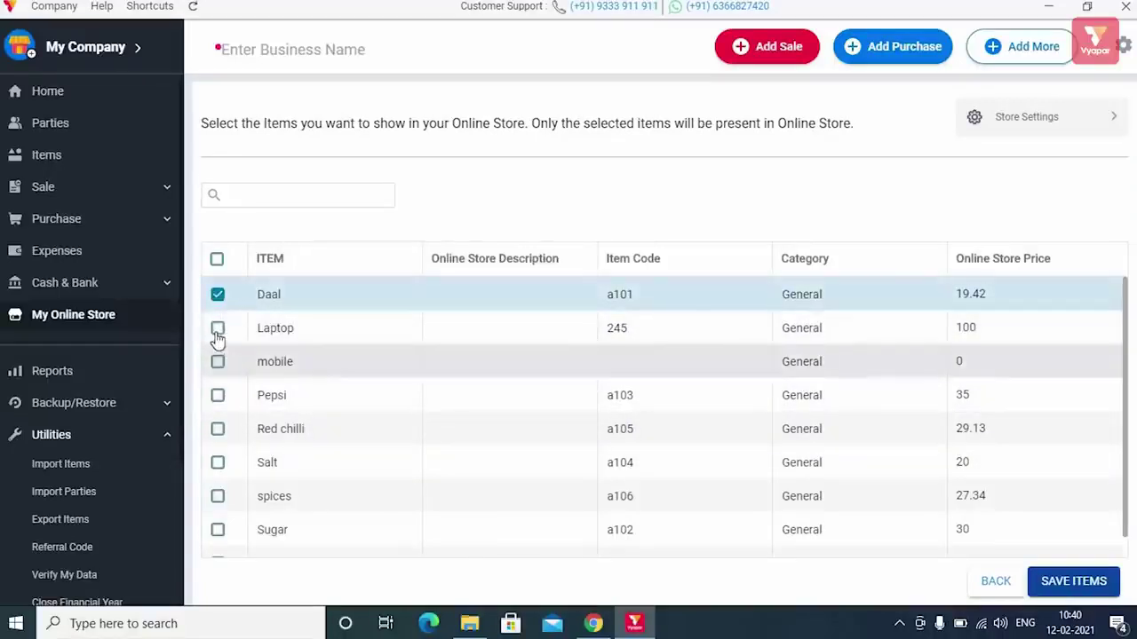
left_click(218, 330)
left_click(219, 363)
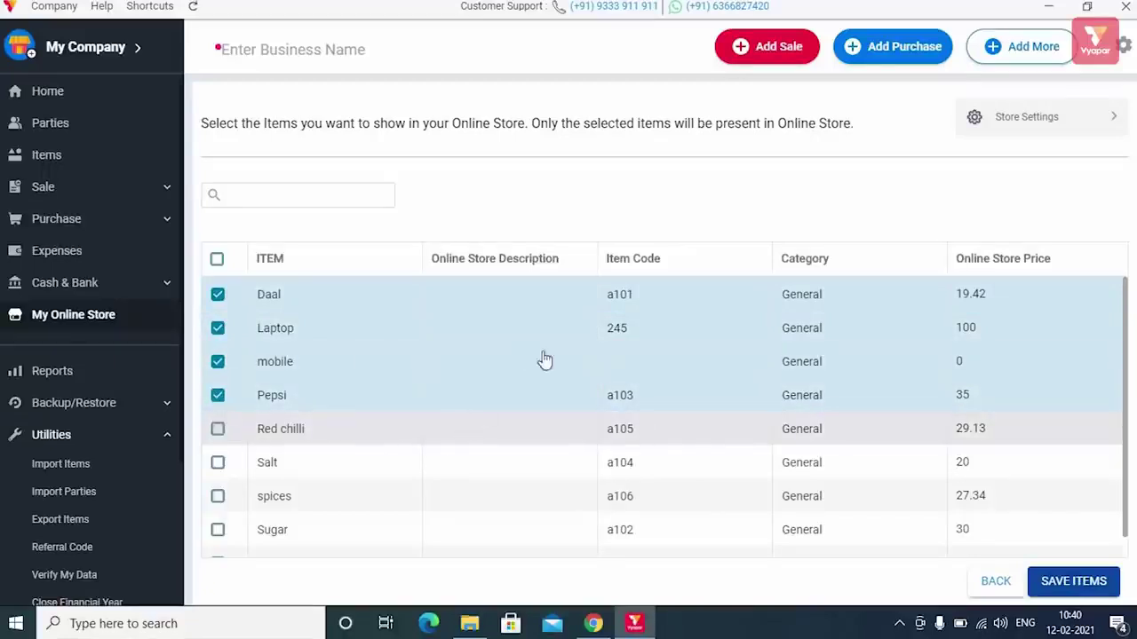
left_click(1070, 582)
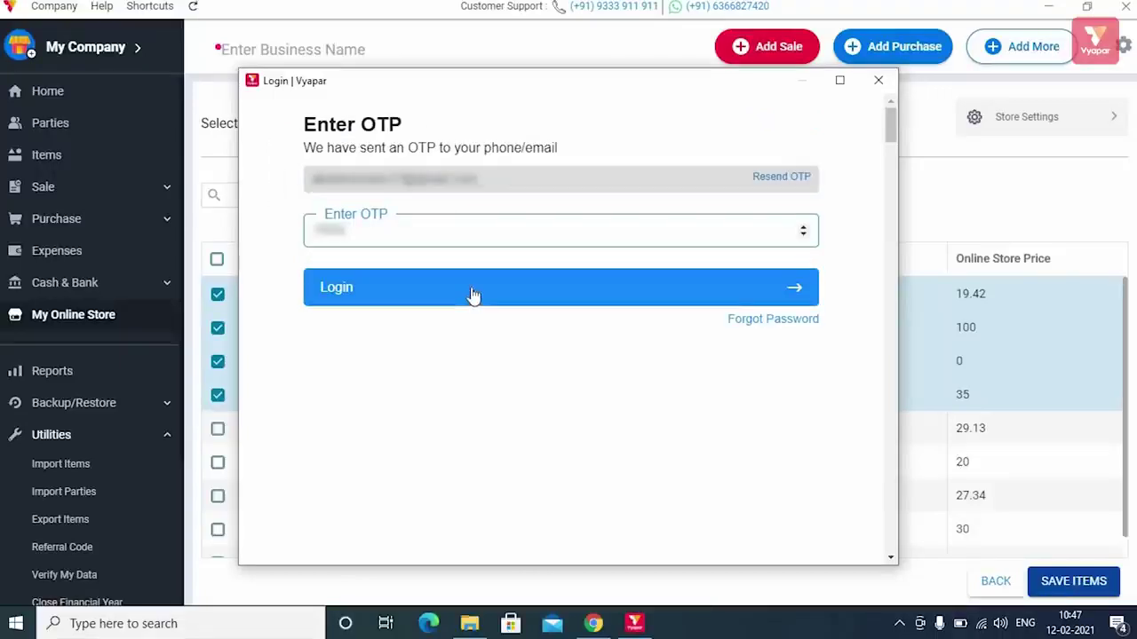
- Log in to the online store with the OTP sent by e-mail
left_click(472, 294)
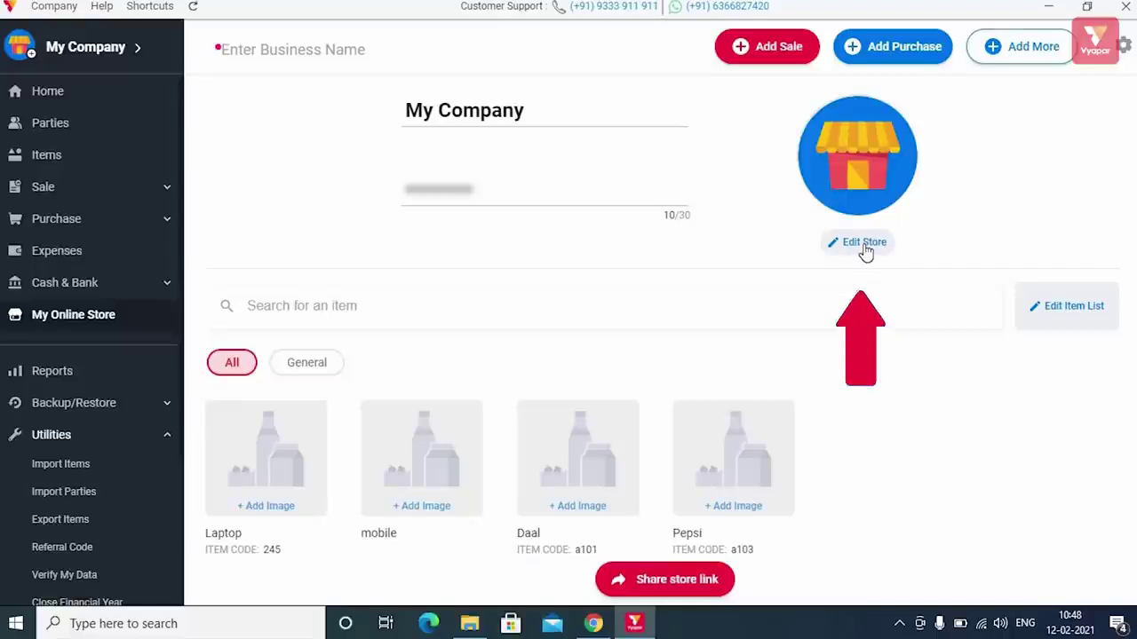
- Review My Company's business details under Edit Store and save the changes
left_click(864, 246)
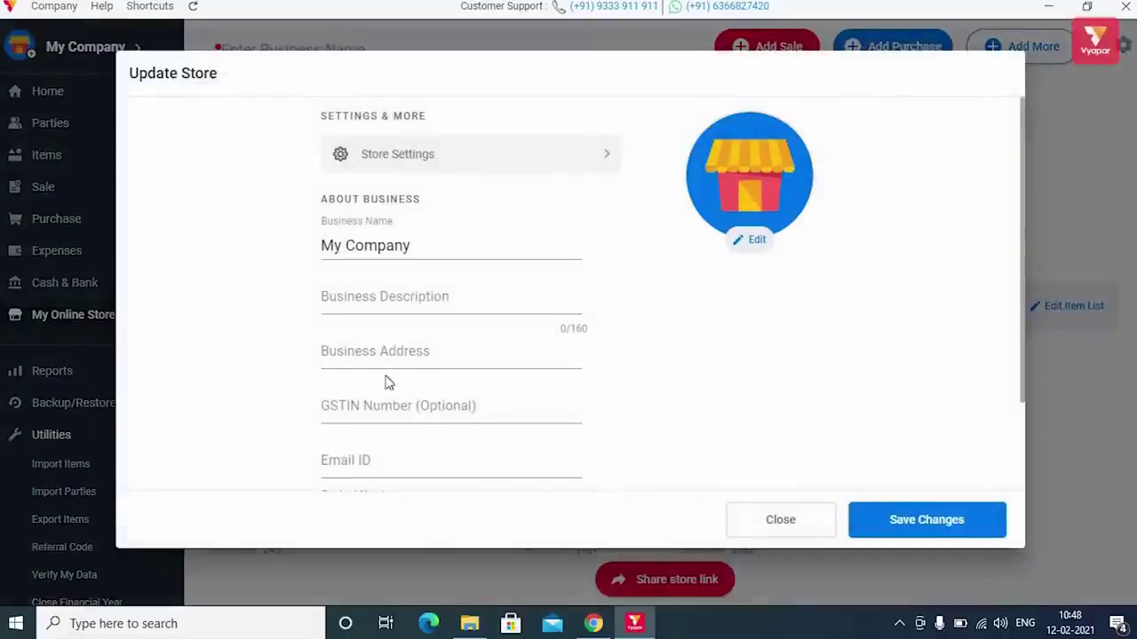
scroll(495, 397, "down", 2)
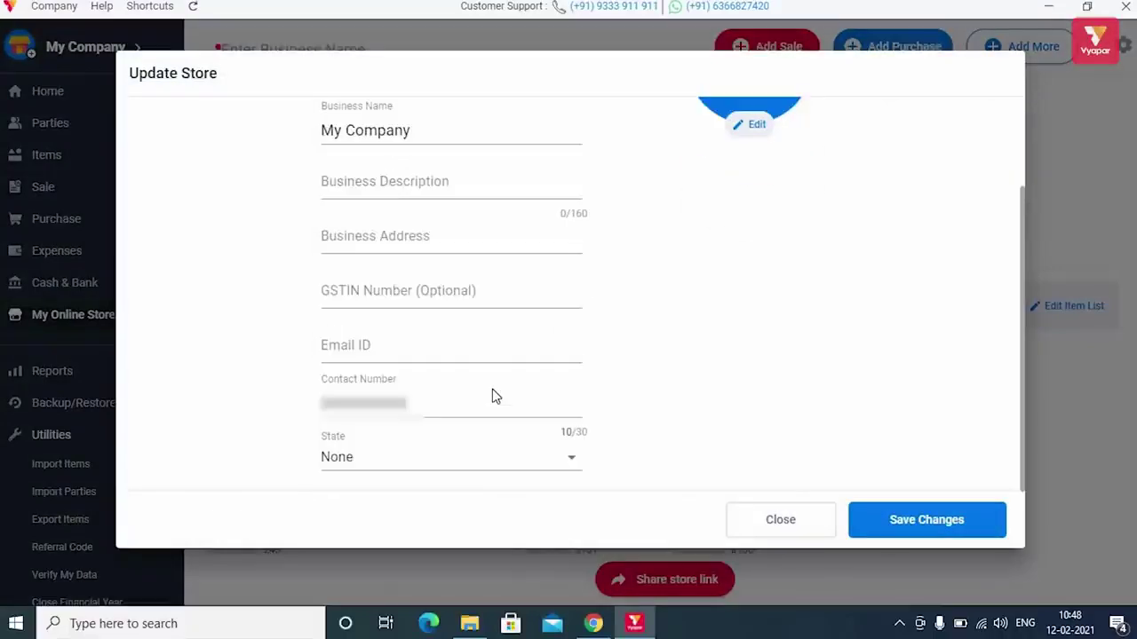
scroll(495, 397, "up", 2)
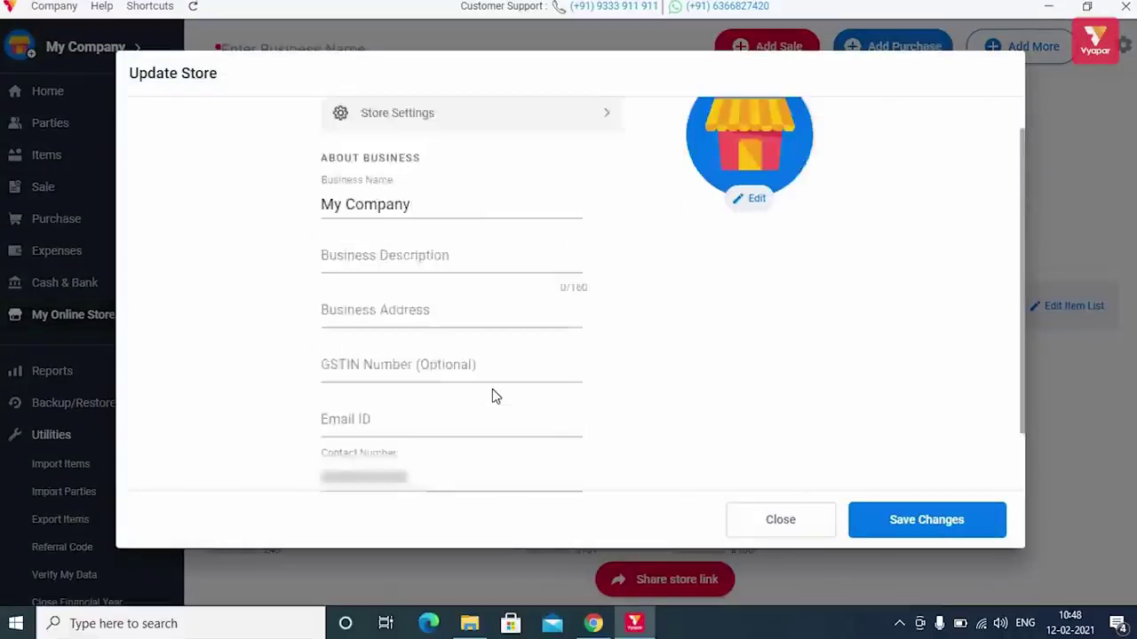
left_click(913, 524)
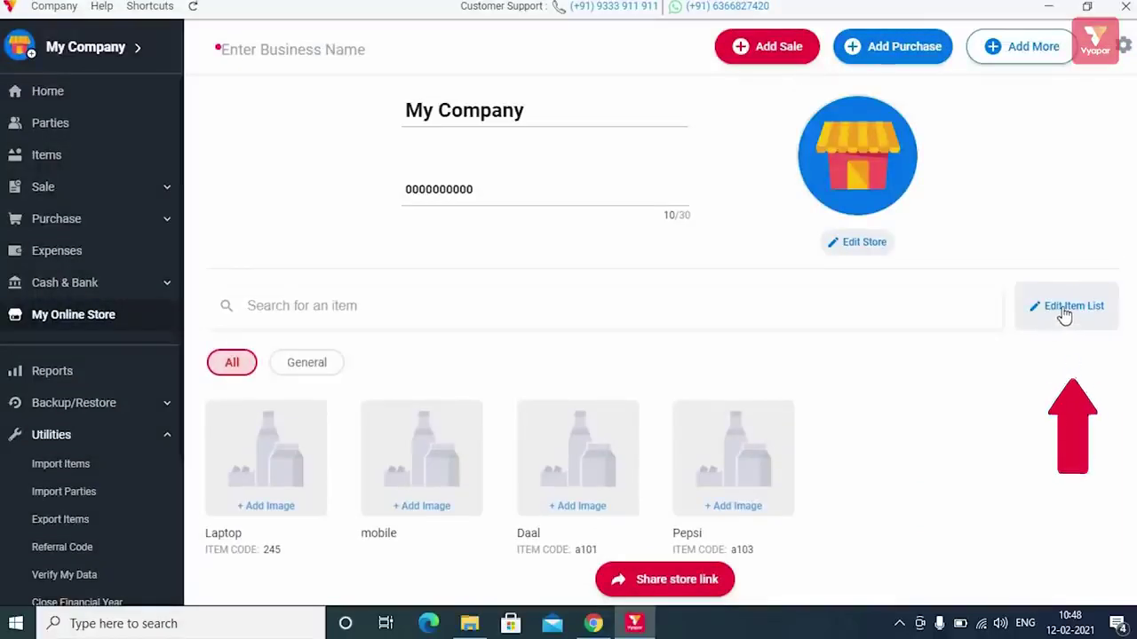
- Untick Pepsi in Update Item Availability and save, leaving Laptop, mobile, Daal and Red chilli
left_click(1063, 309)
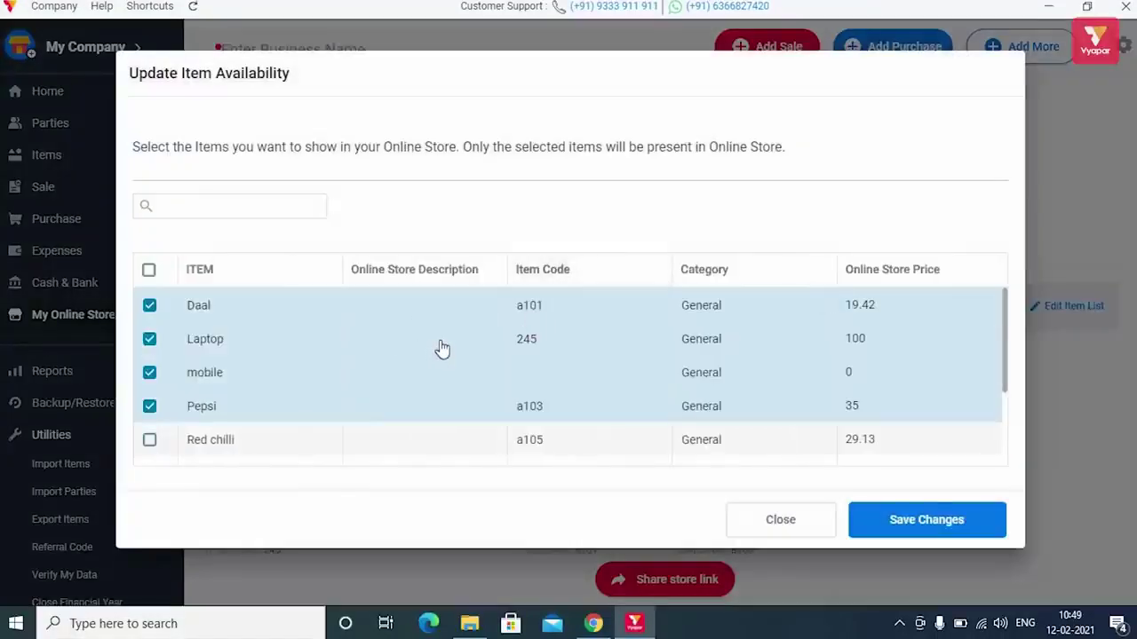
scroll(444, 347, "down", 3)
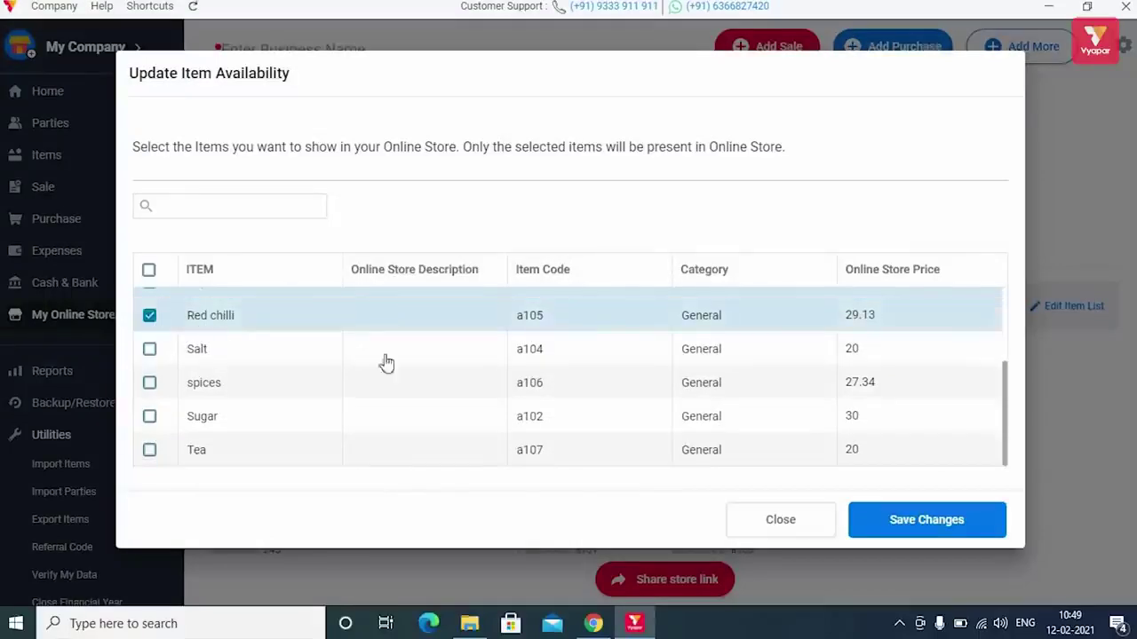
scroll(503, 362, "up", 3)
scroll(503, 362, "down", 3)
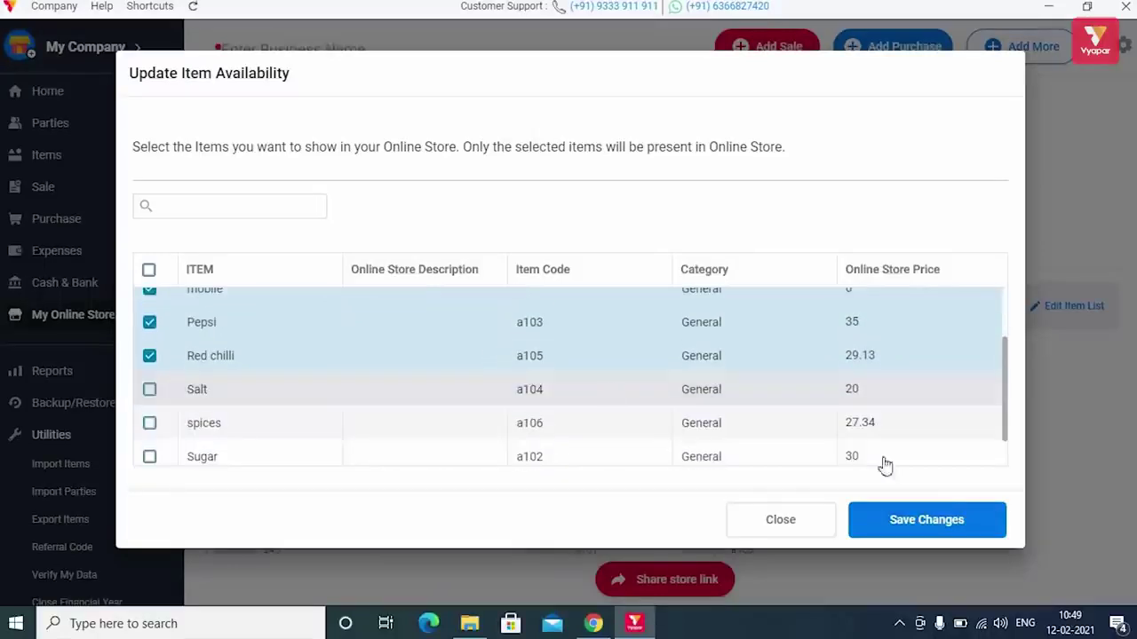
left_click(150, 325)
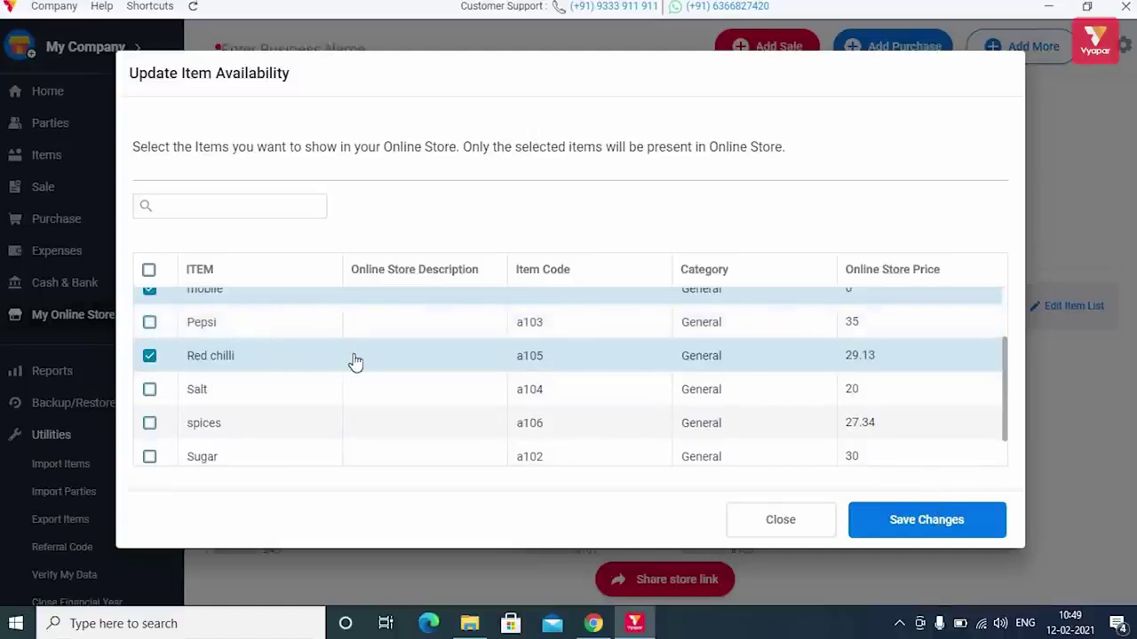
scroll(354, 362, "up", 2)
scroll(817, 446, "down", 3)
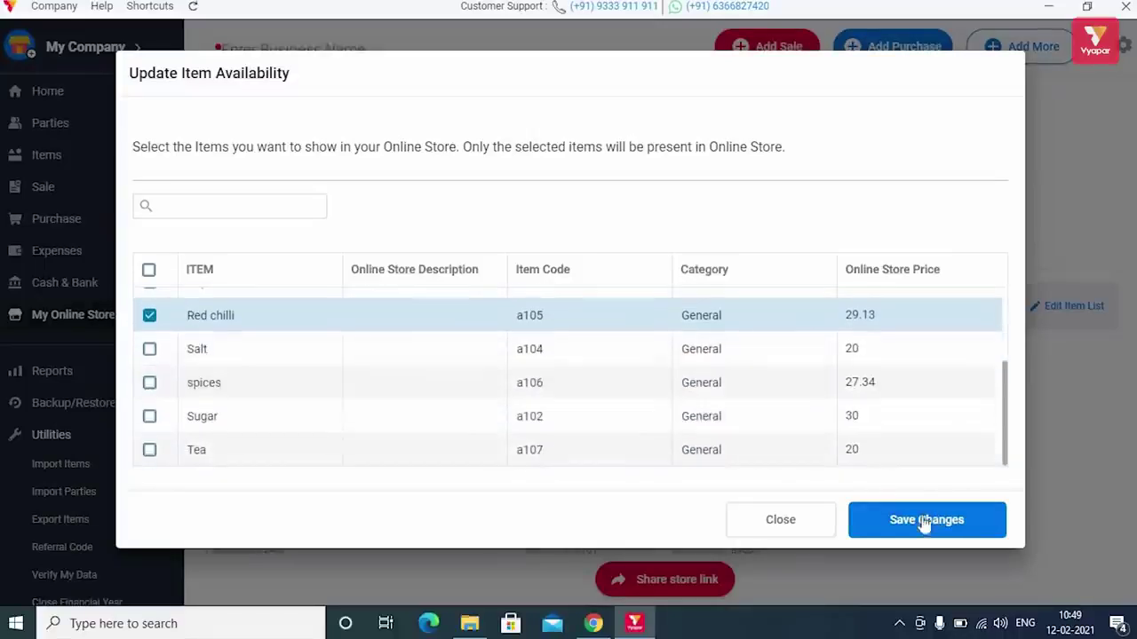
left_click(922, 522)
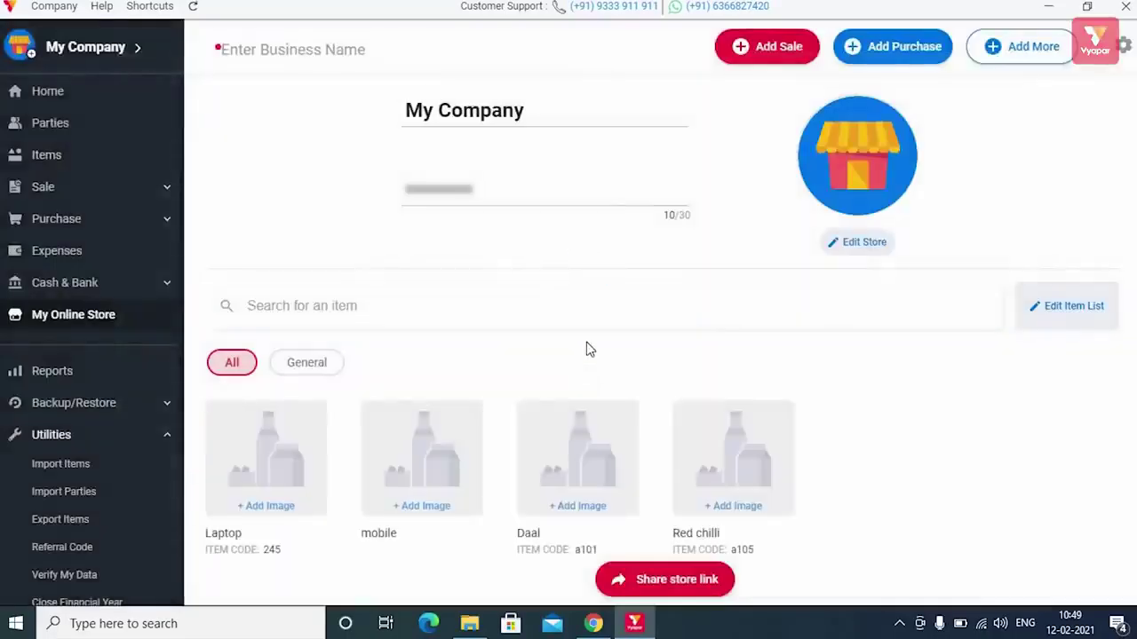
- Bring up the store link sharing options and try each sharing method
scroll(586, 349, "down", 2)
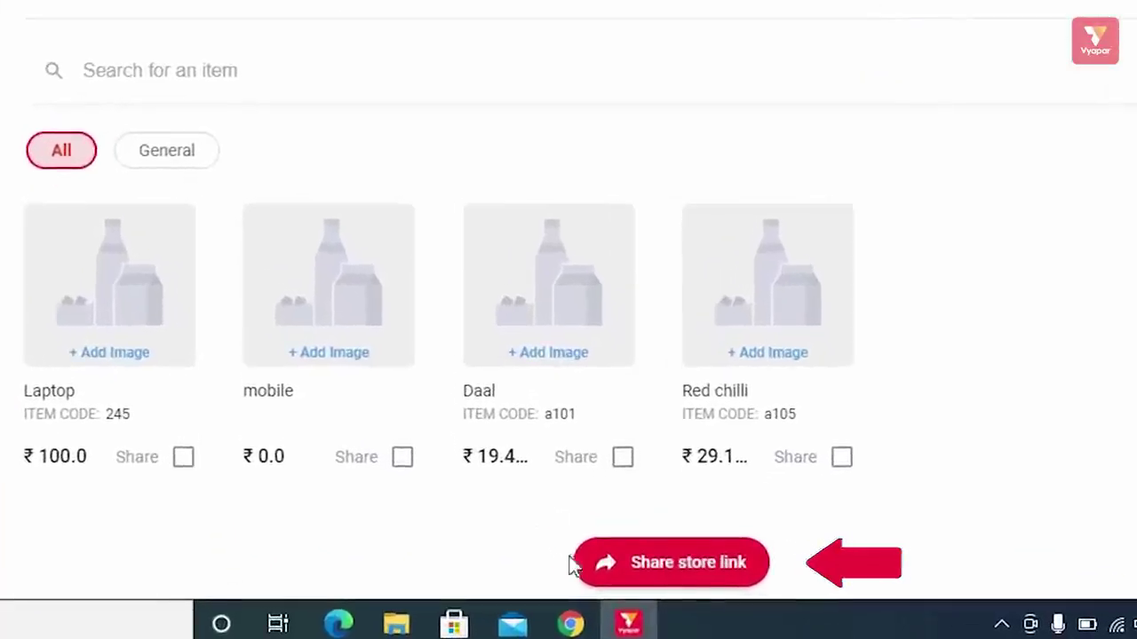
left_click(704, 578)
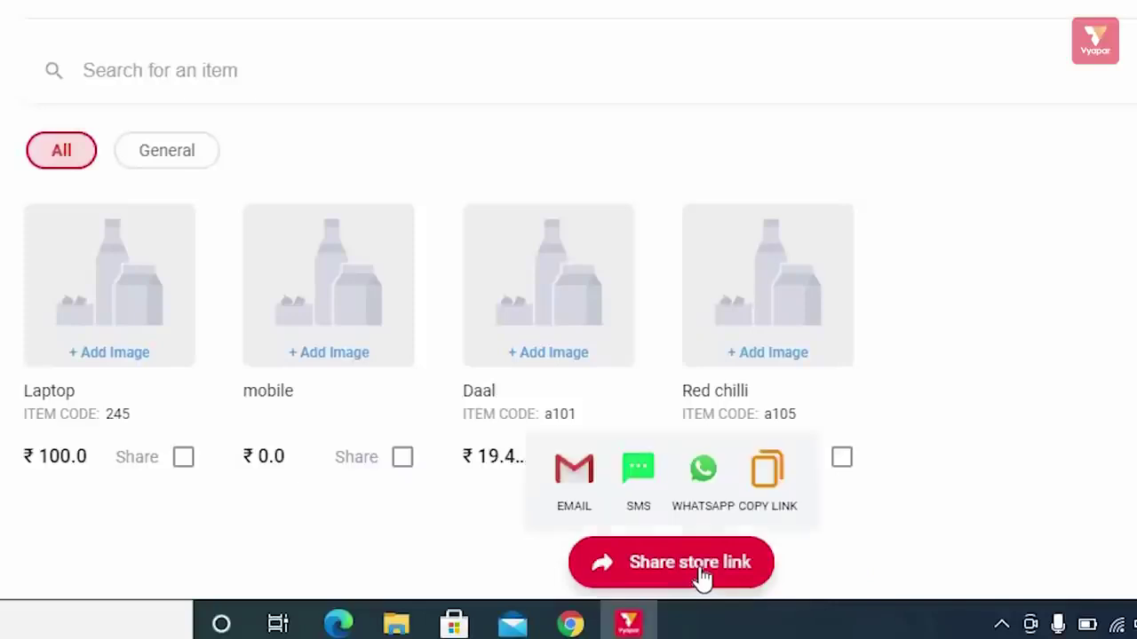
left_click(575, 473)
left_click(639, 479)
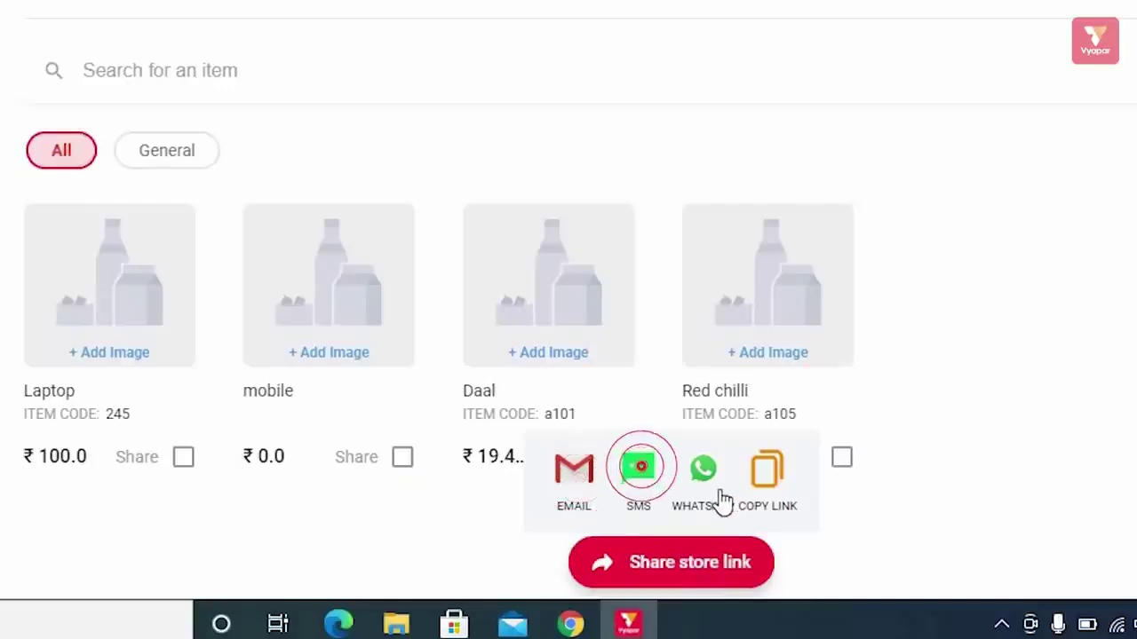
left_click(702, 477)
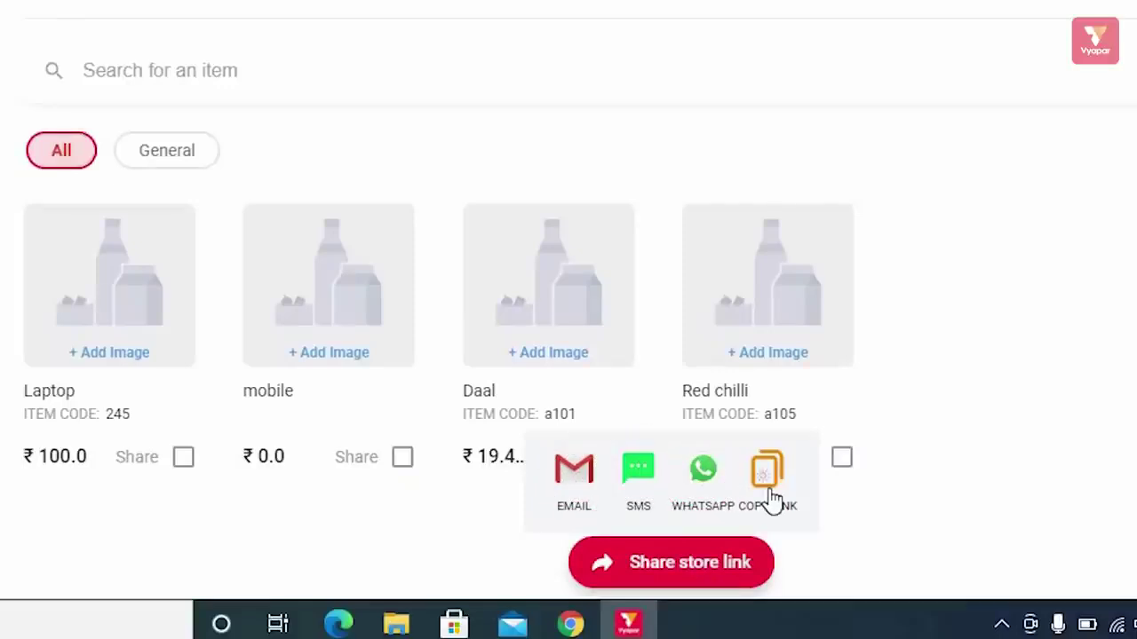
left_click(765, 490)
- Tick Laptop and mobile for sharing and open sharing options for those two items
left_click(273, 526)
left_click(183, 456)
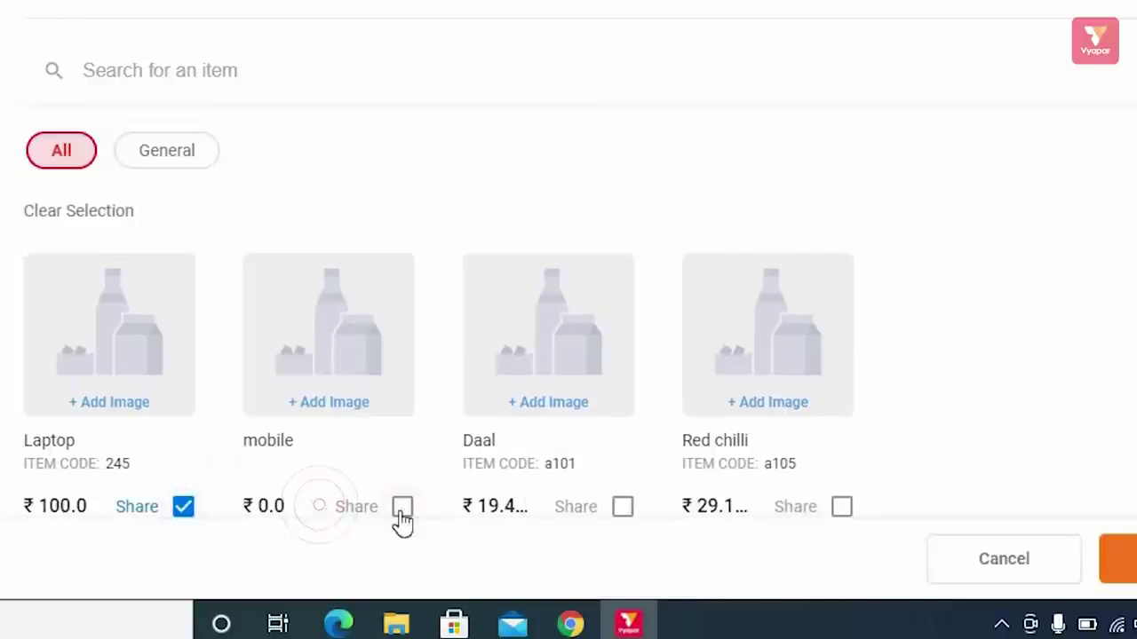
left_click(403, 508)
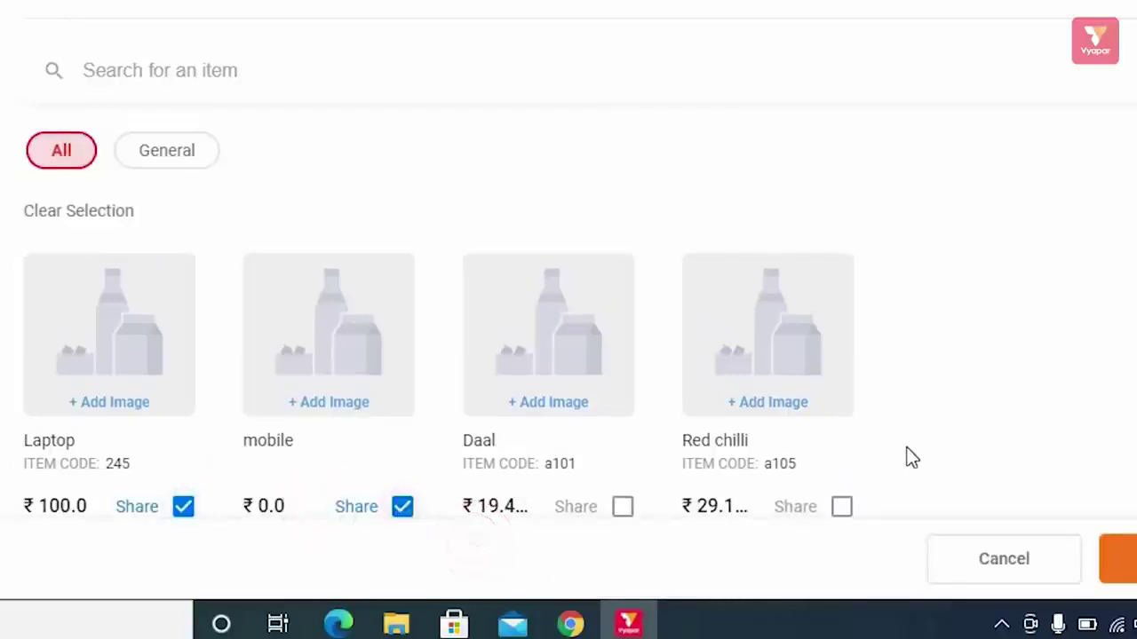
left_click(1015, 565)
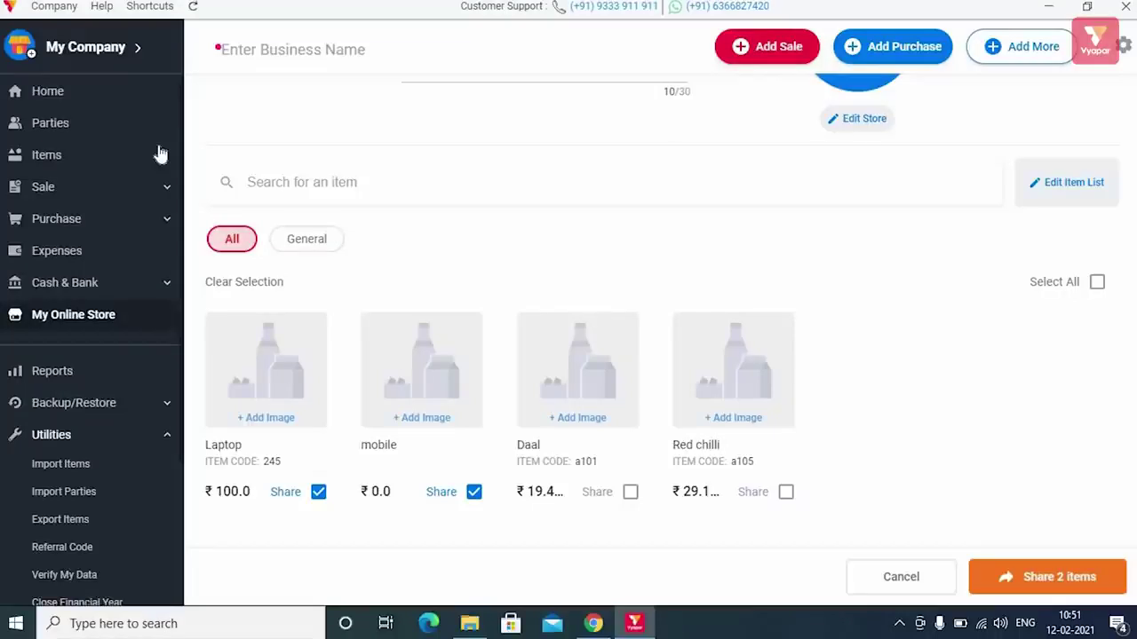
- Visit Home, Parties and Items showing Daal's stock, expand Sale, and check then dismiss Add More
left_click(77, 101)
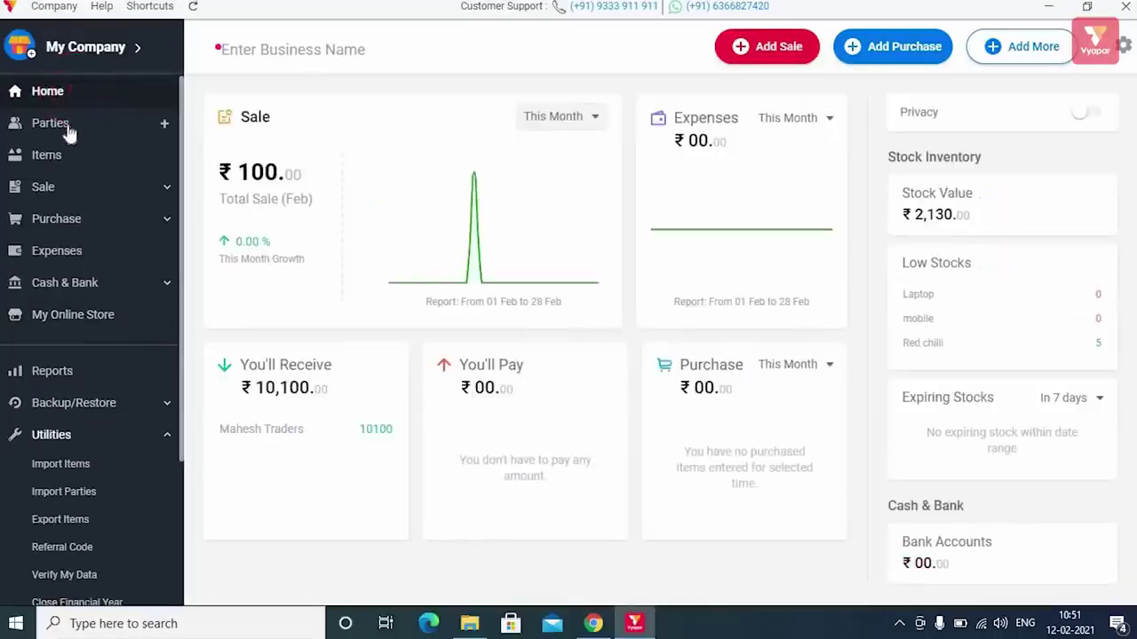
left_click(69, 132)
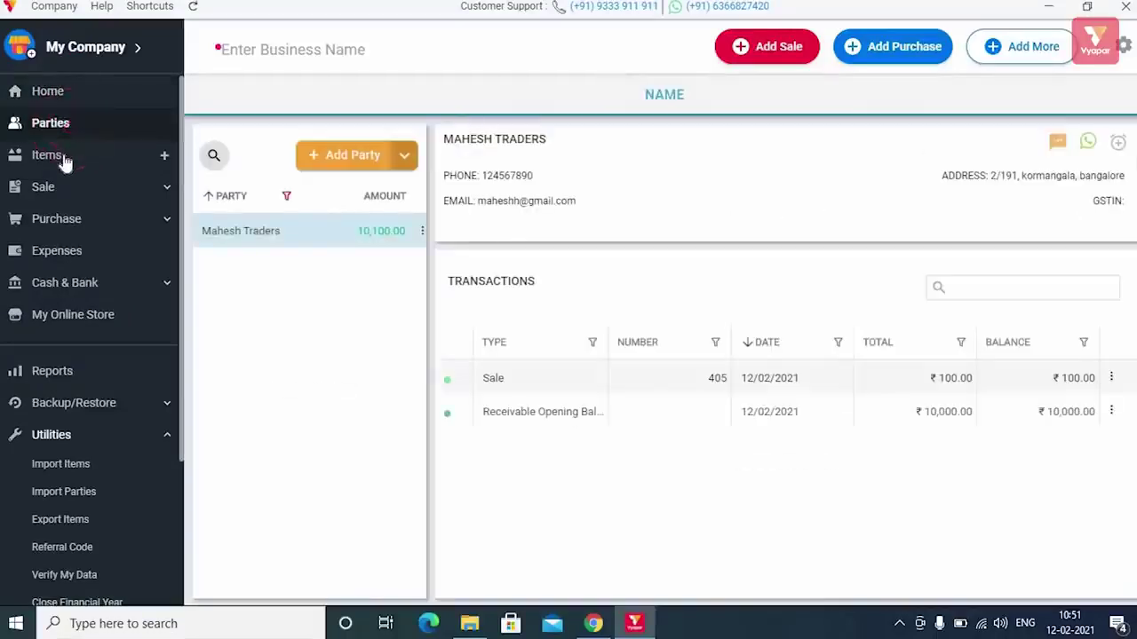
left_click(64, 160)
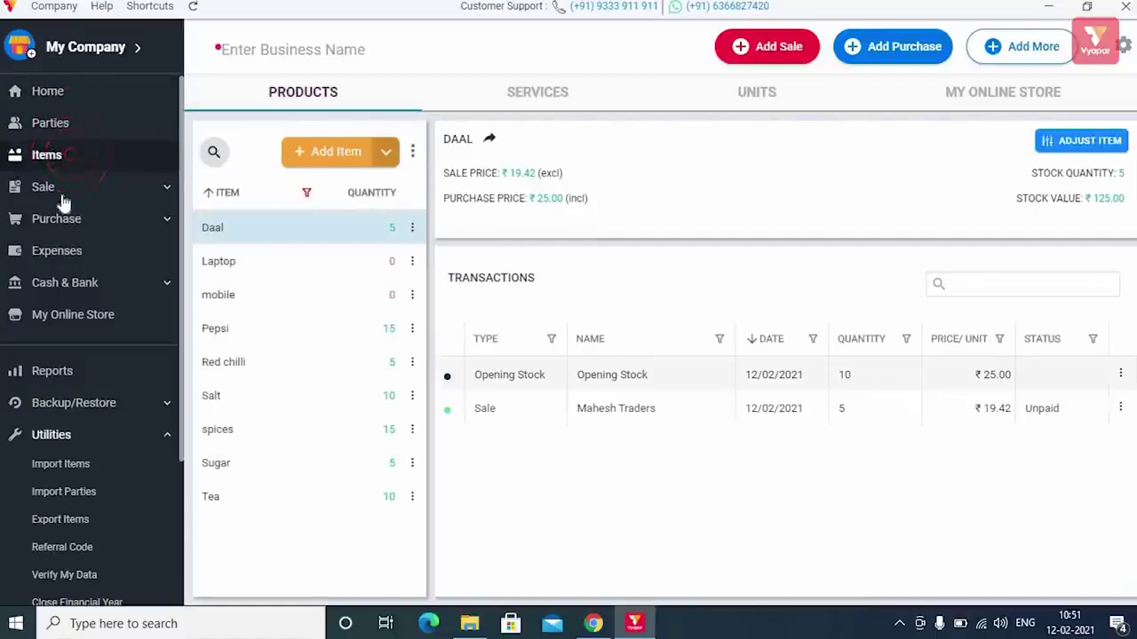
left_click(92, 186)
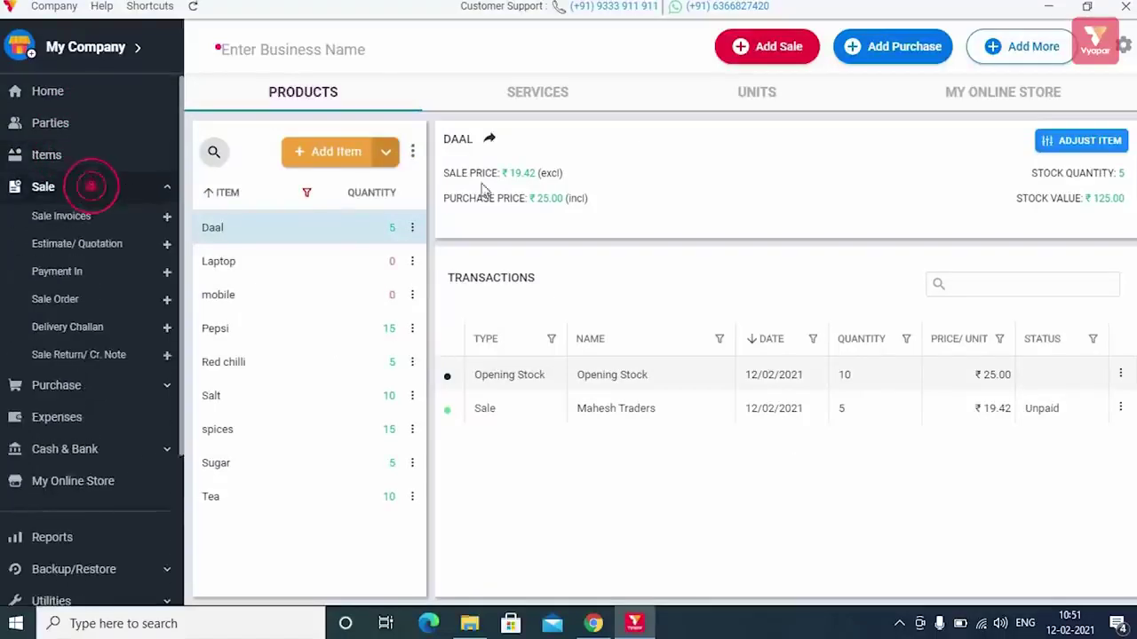
left_click(1017, 46)
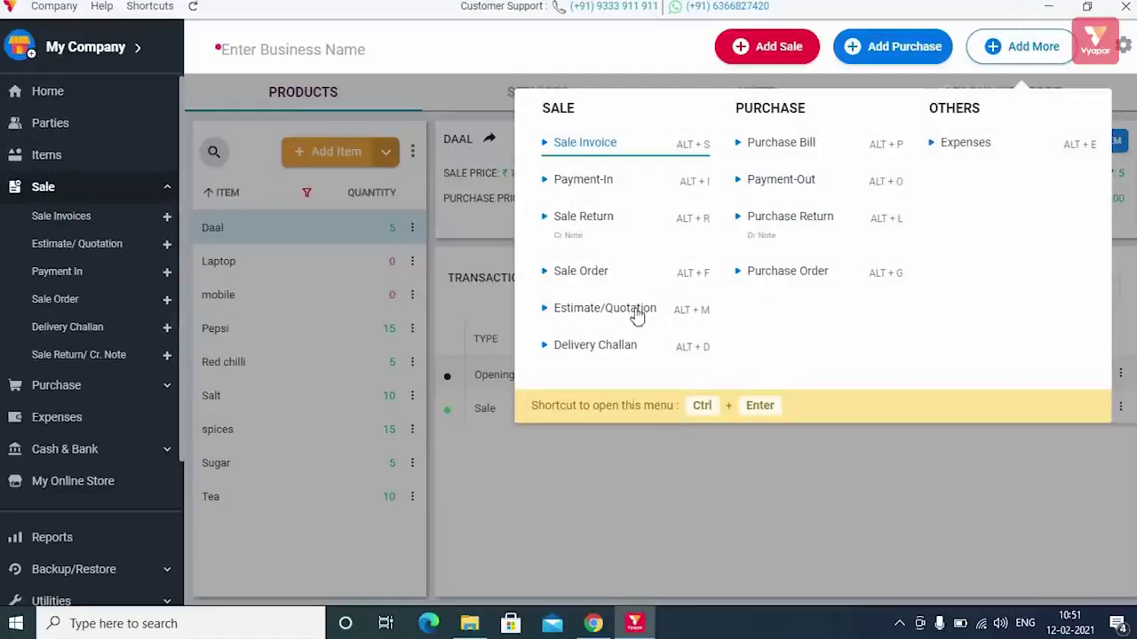
left_click(621, 523)
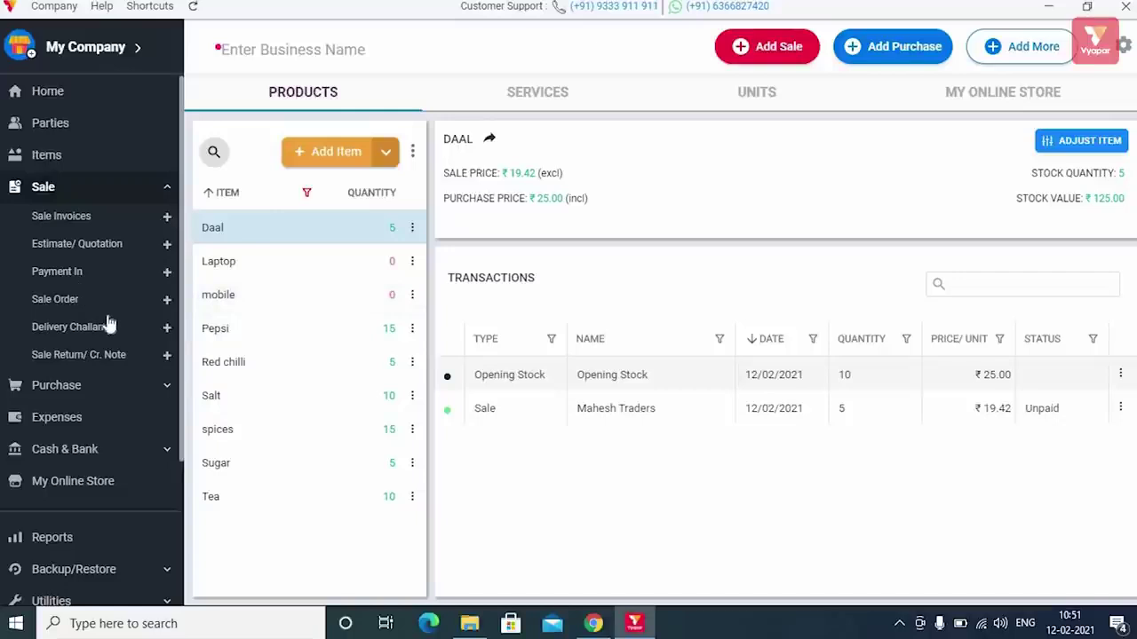
scroll(112, 335, "down", 2)
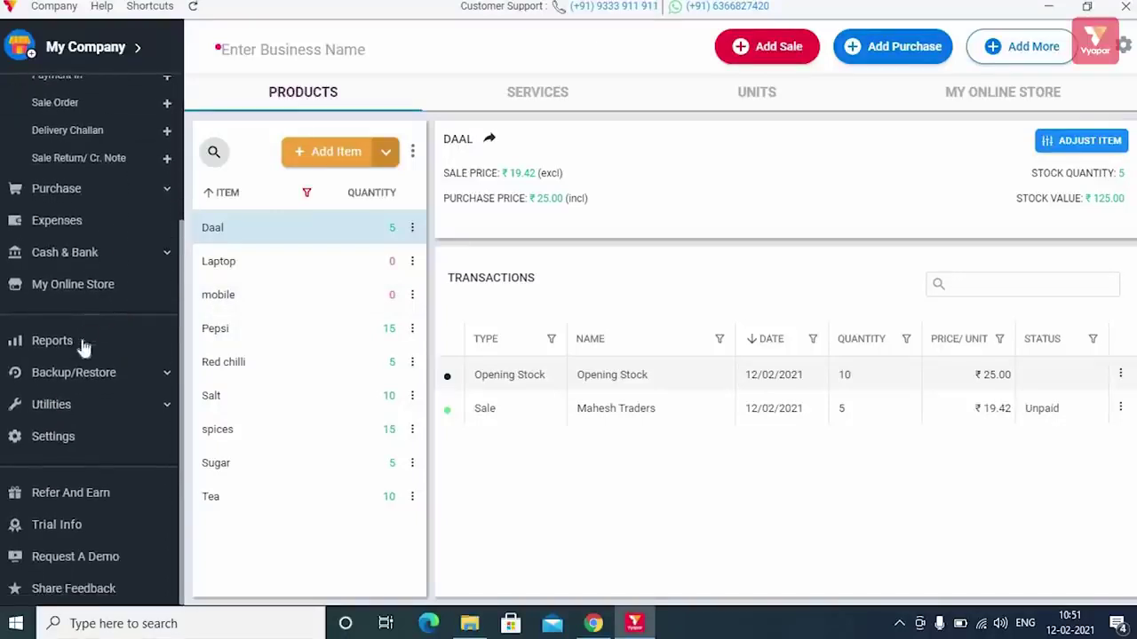
- Step through the Sale and Purchase reports to the Day book showing the 12/02/2021 Mahesh Traders sale
left_click(83, 347)
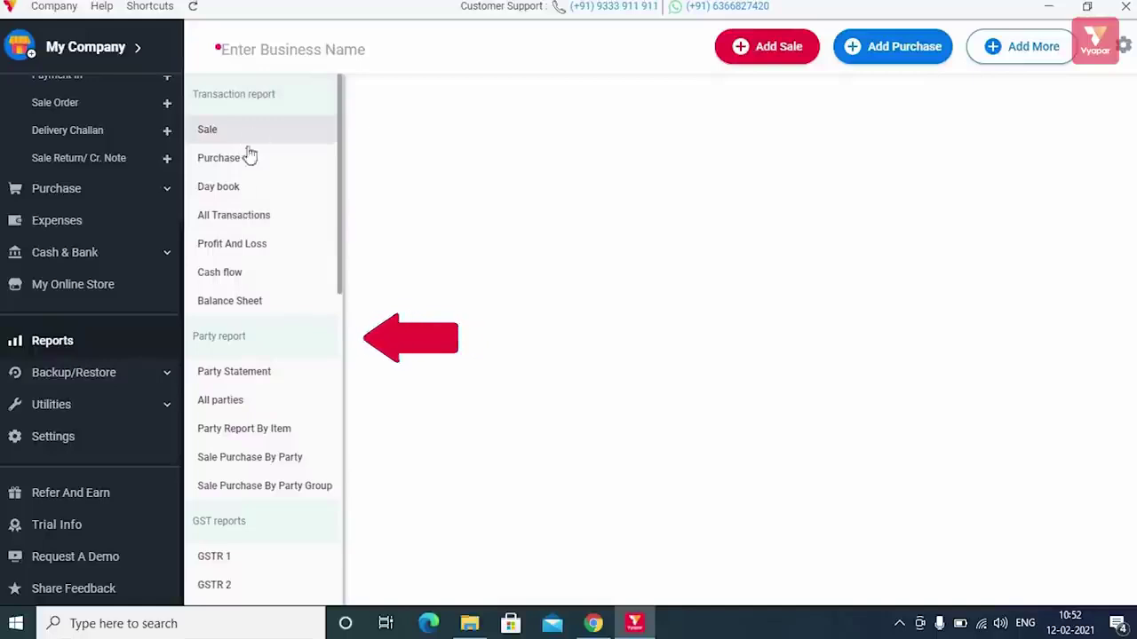
scroll(261, 244, "down", 5)
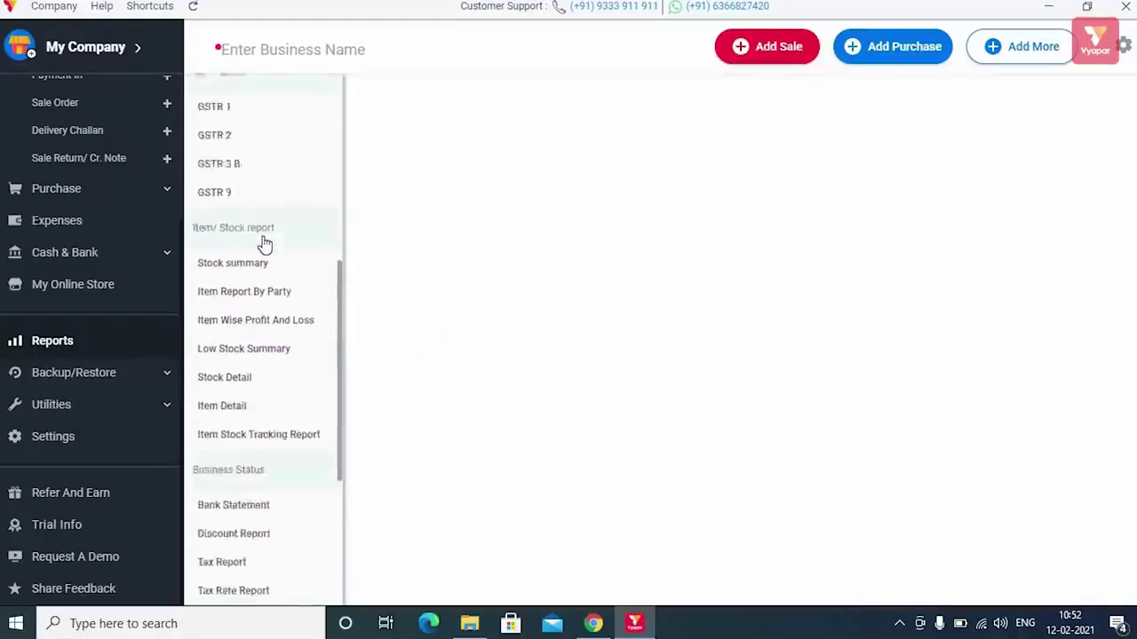
scroll(264, 244, "down", 3)
scroll(264, 241, "up", 10)
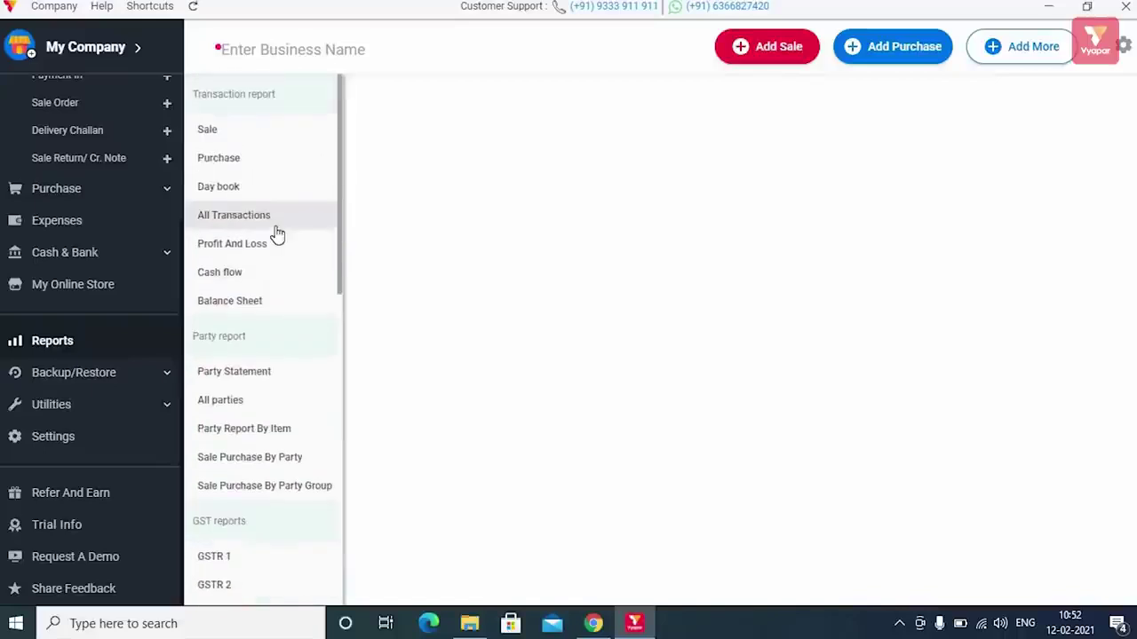
left_click(280, 128)
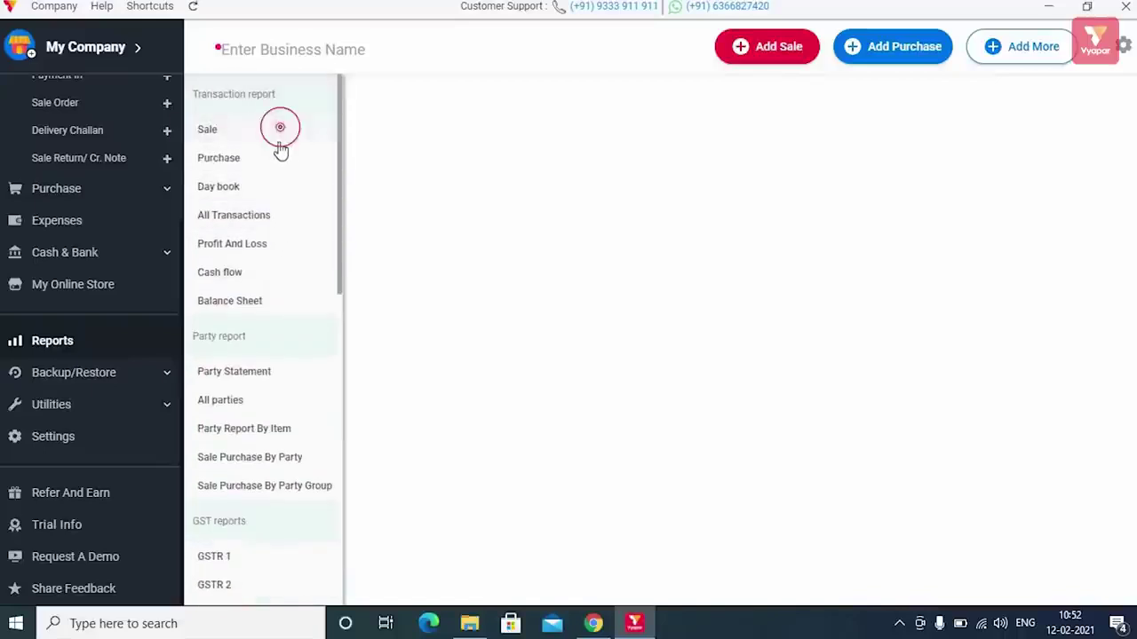
left_click(268, 164)
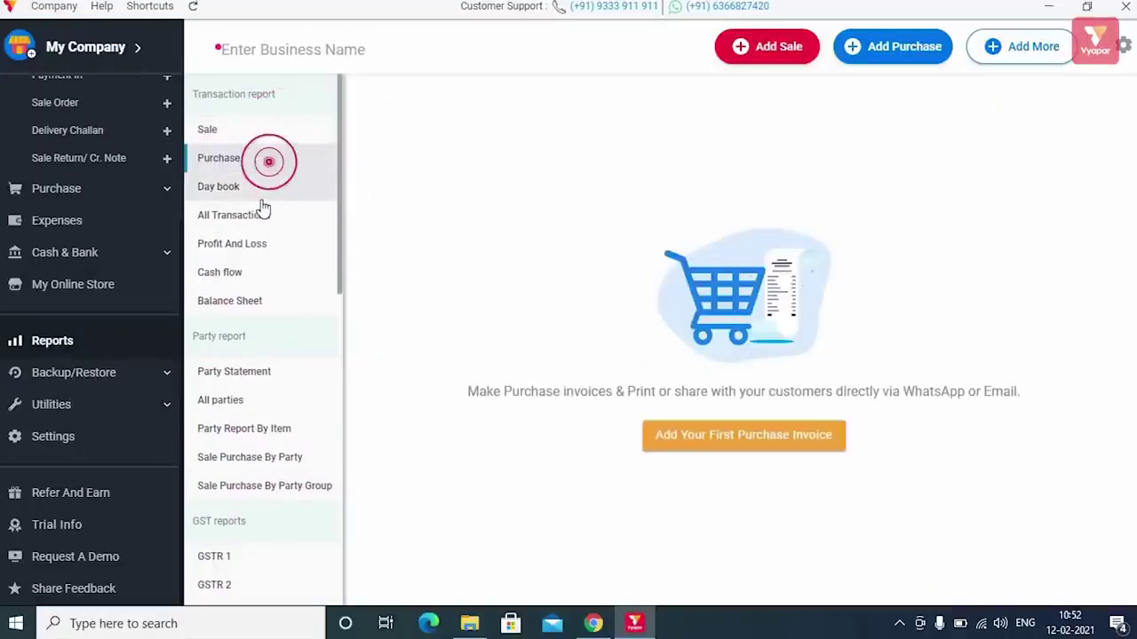
left_click(260, 190)
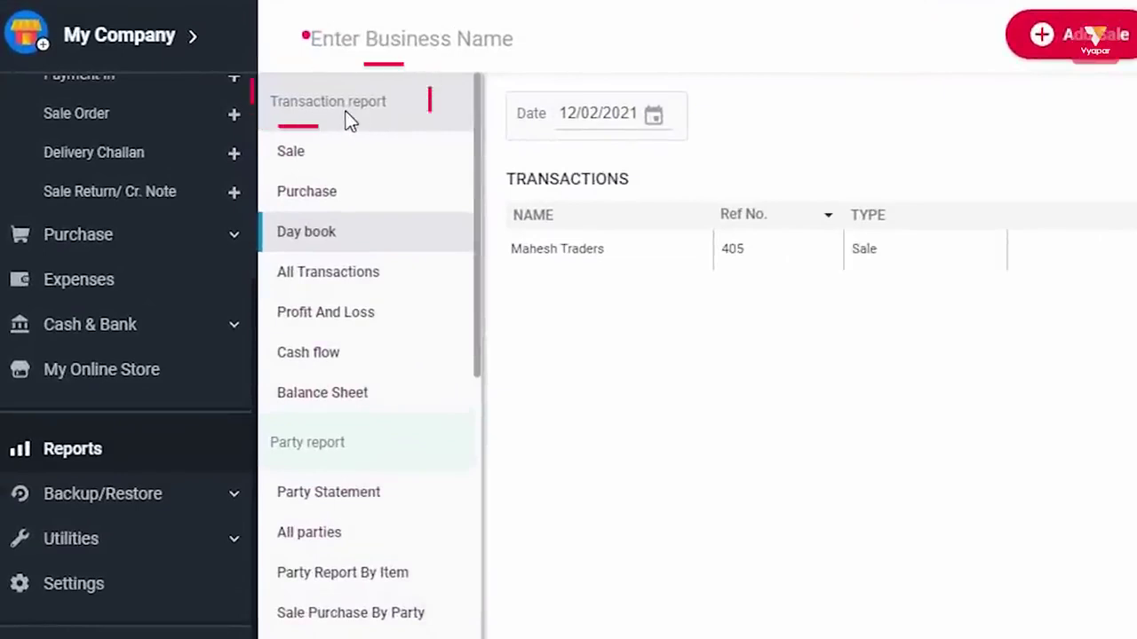
- Review the Day book, Cash flow, Profit And Loss, Balance Sheet and Party Statement reports
left_click(377, 242)
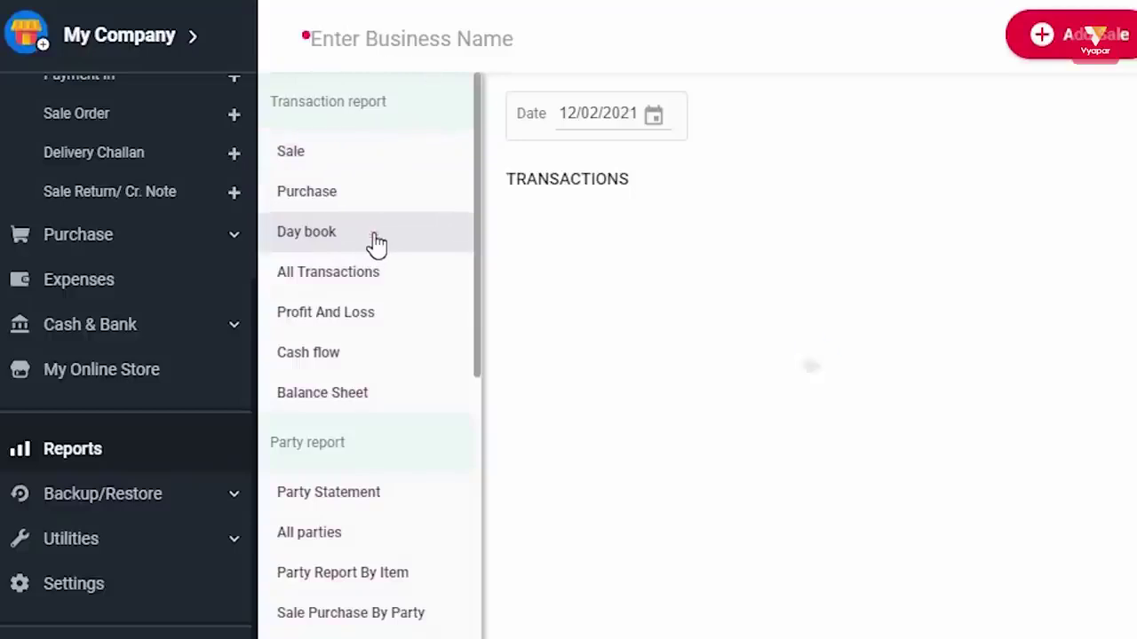
left_click(325, 354)
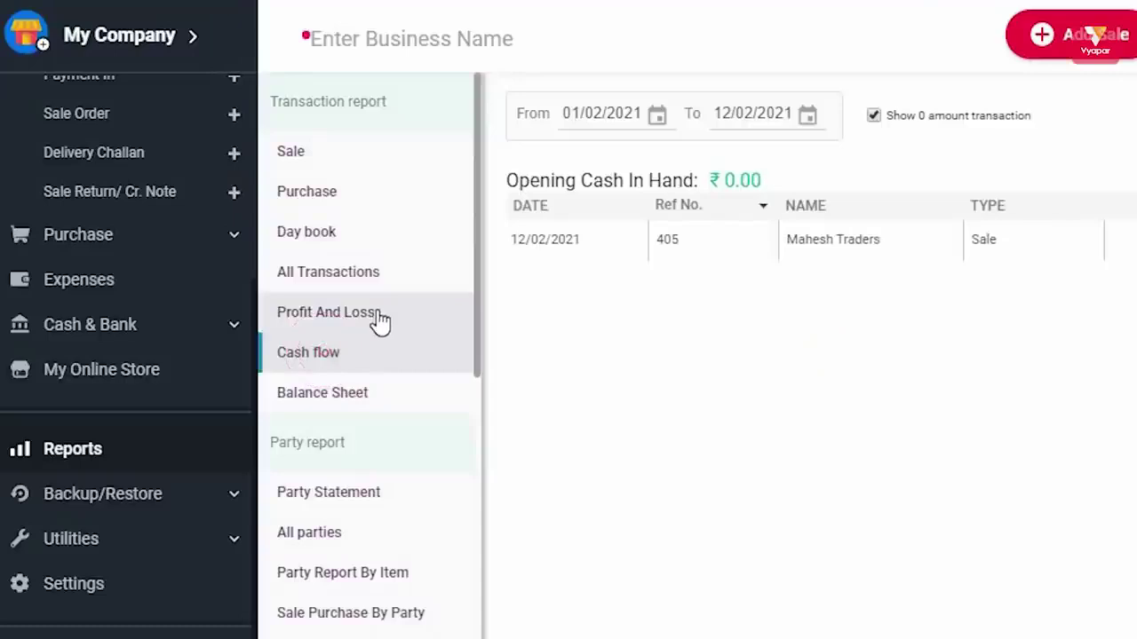
left_click(344, 322)
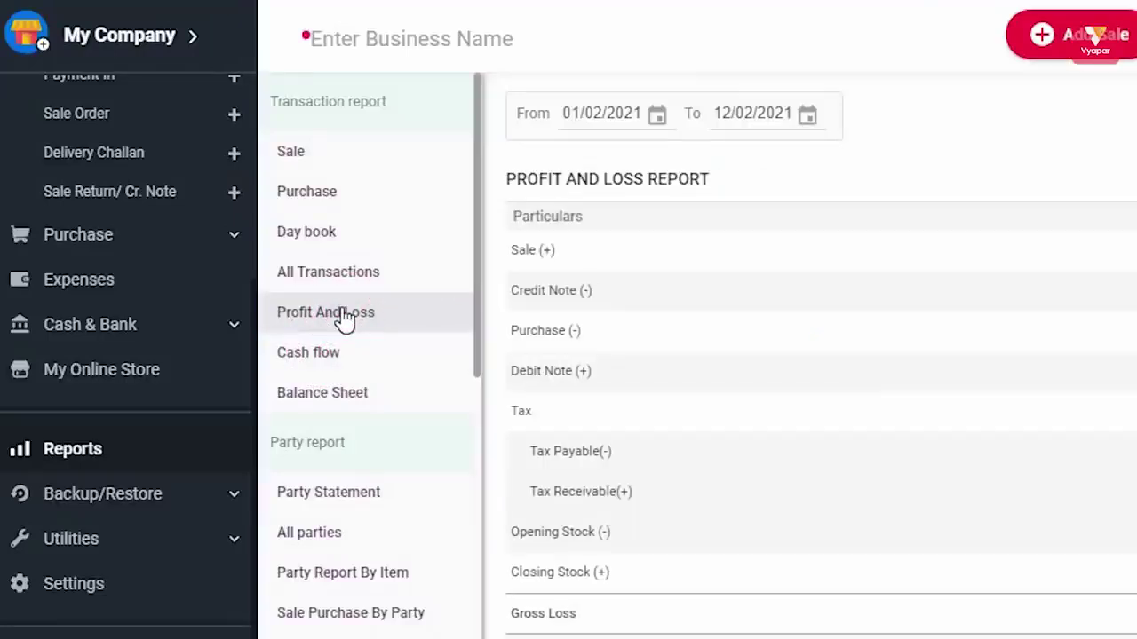
left_click(353, 399)
scroll(413, 424, "down", 1)
scroll(413, 424, "down", 4)
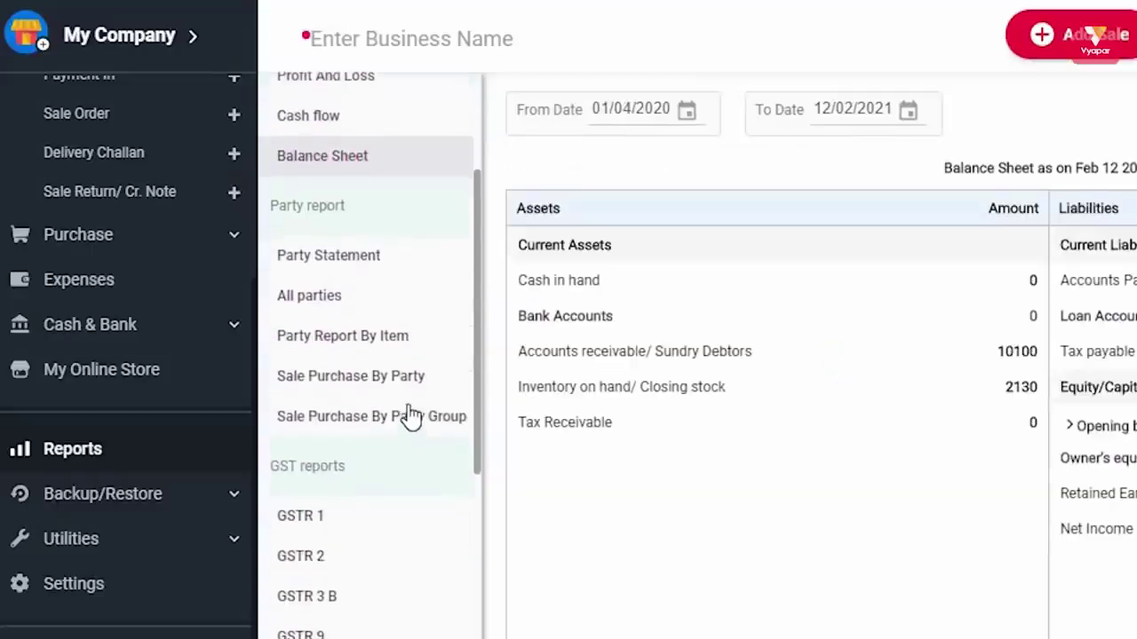
left_click(364, 254)
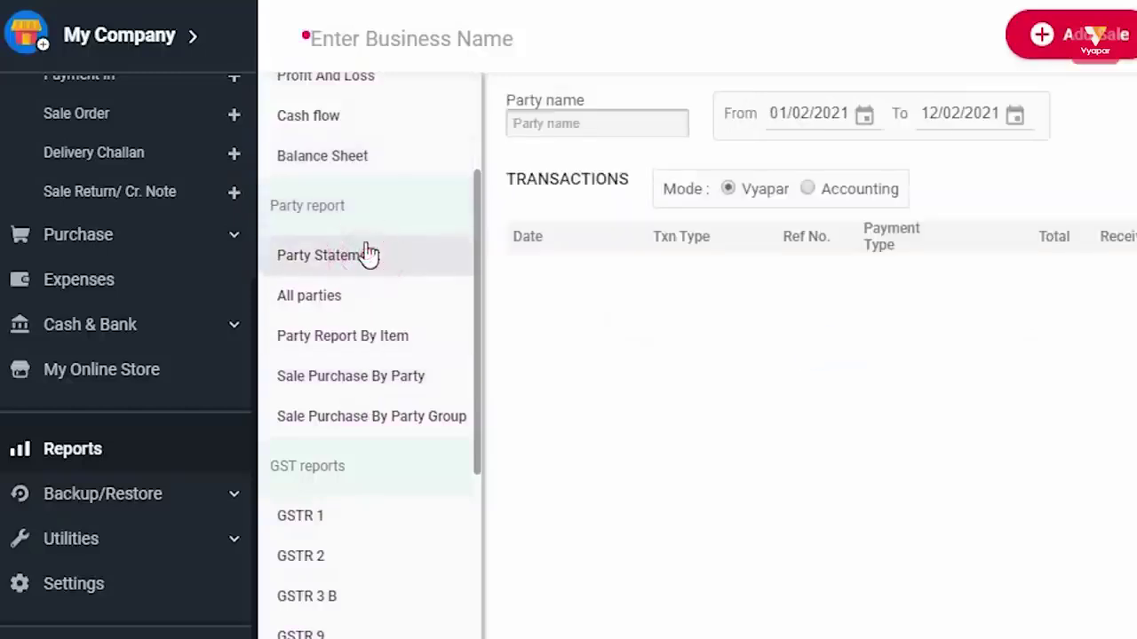
scroll(359, 266, "down", 4)
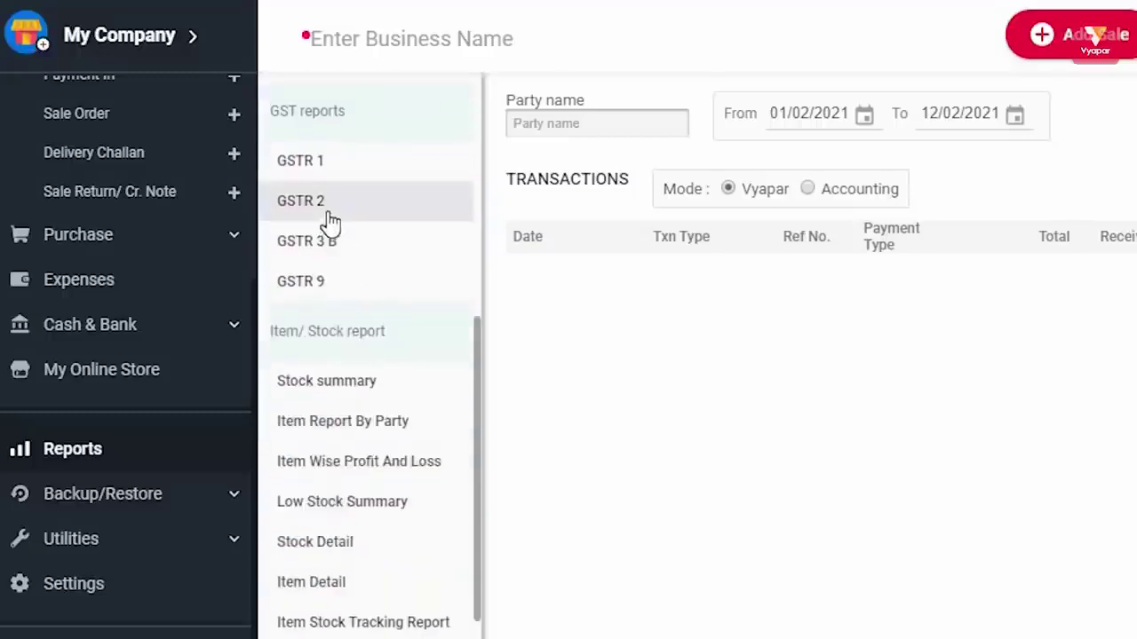
- Open the GSTR 1, GSTR 2 and GSTR 3 B reports, ending on GSTR 9
left_click(318, 125)
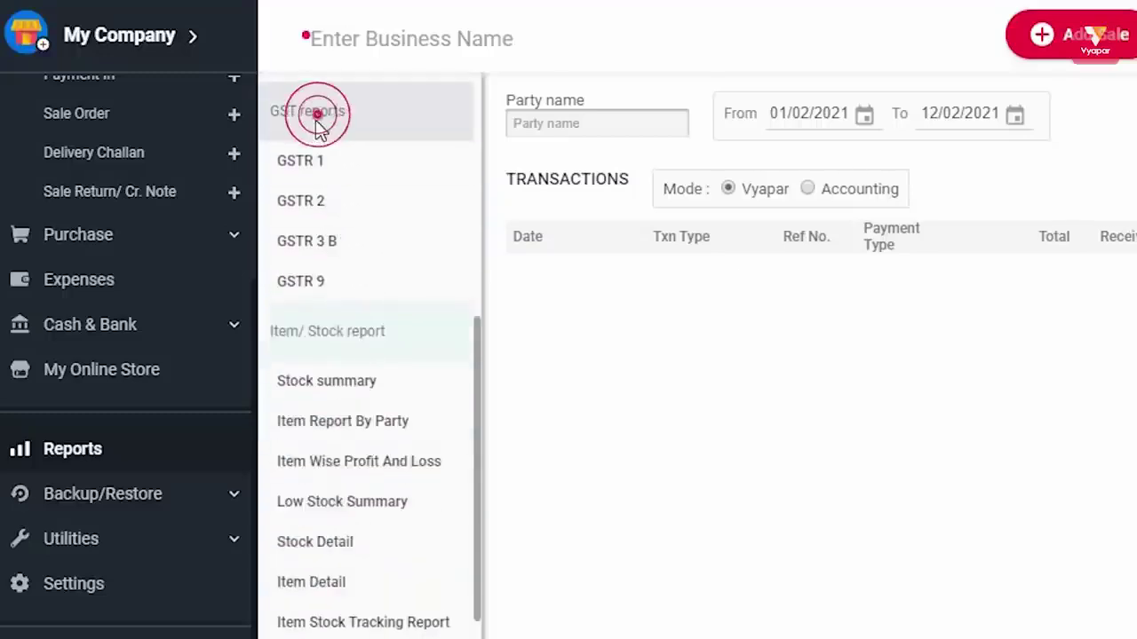
left_click(320, 178)
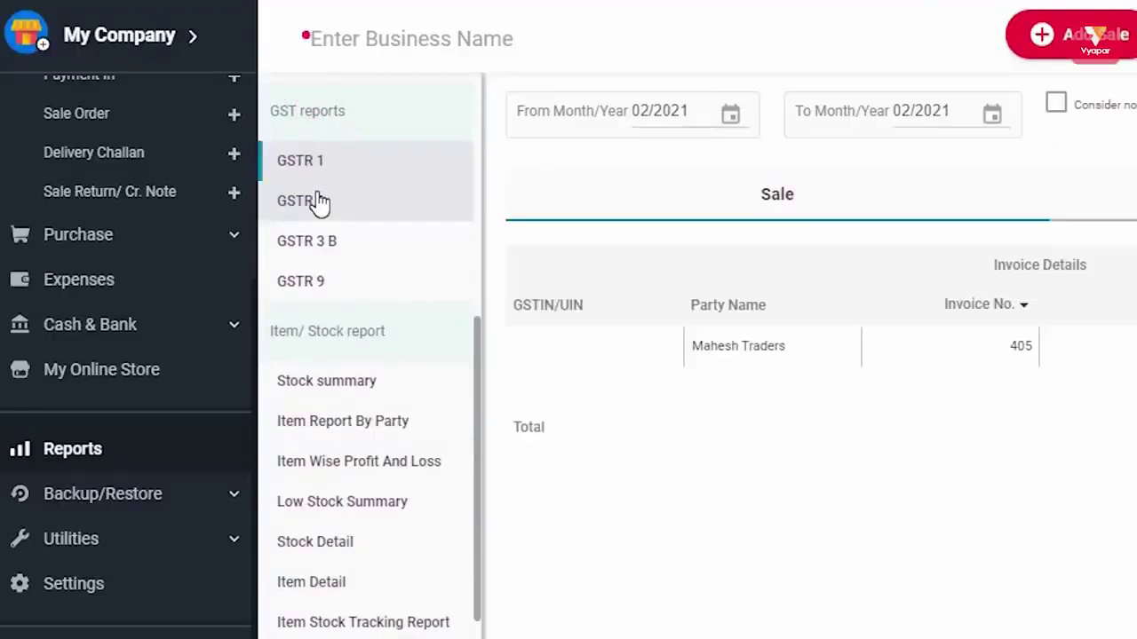
left_click(318, 202)
left_click(324, 253)
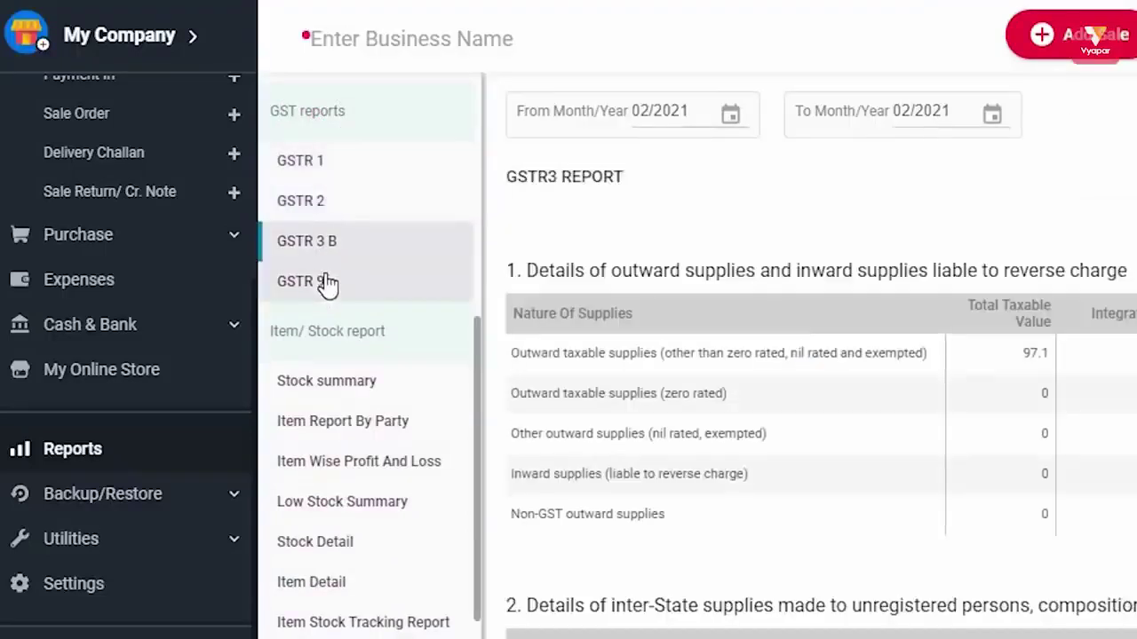
left_click(325, 283)
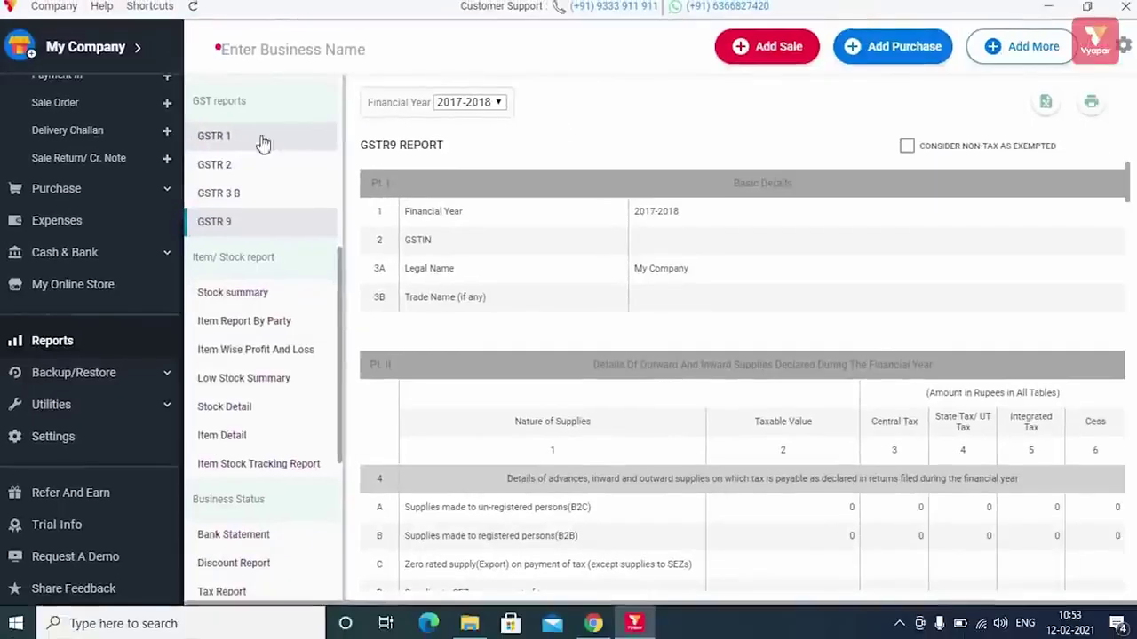
- Enable the Composite Scheme at Manufacturer 1.0% in the TAXES & GST settings
left_click(1123, 47)
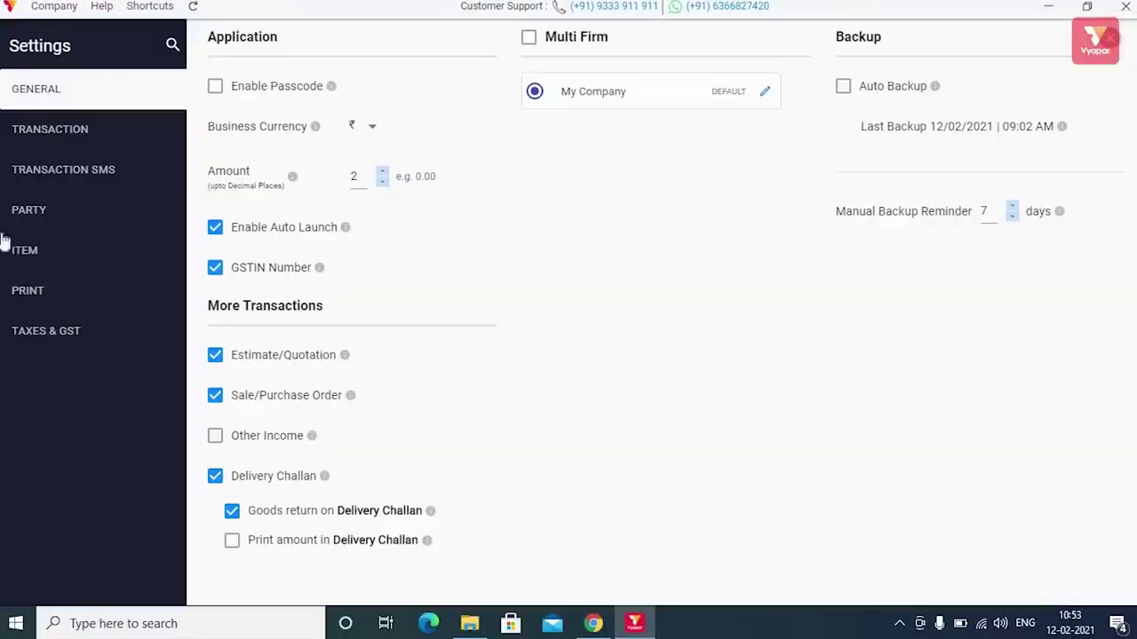
left_click(24, 333)
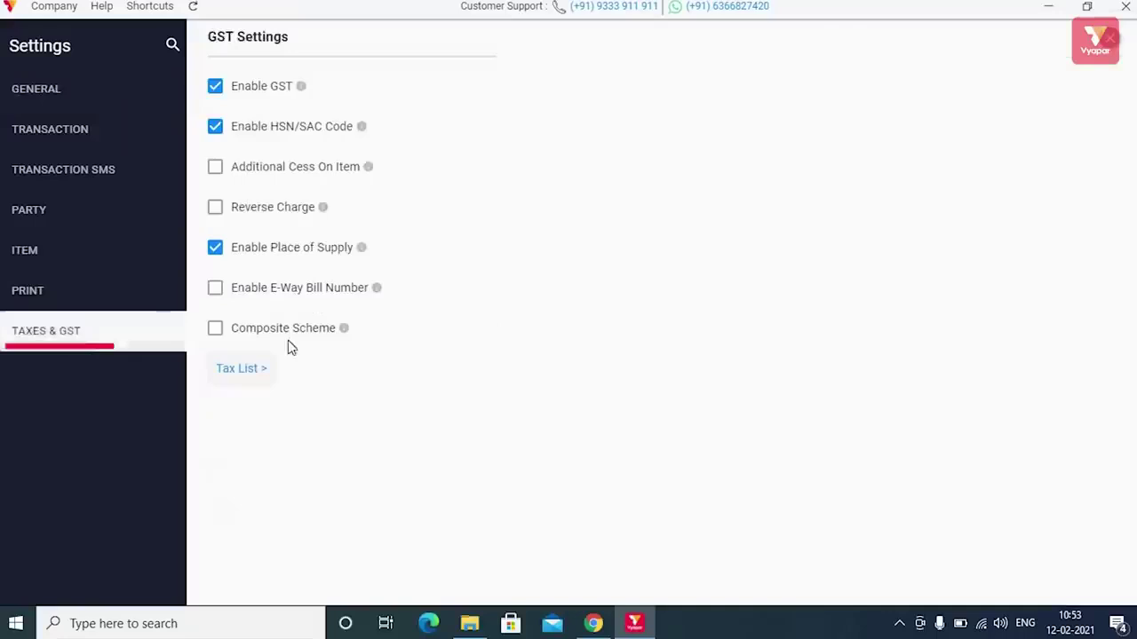
left_click(214, 331)
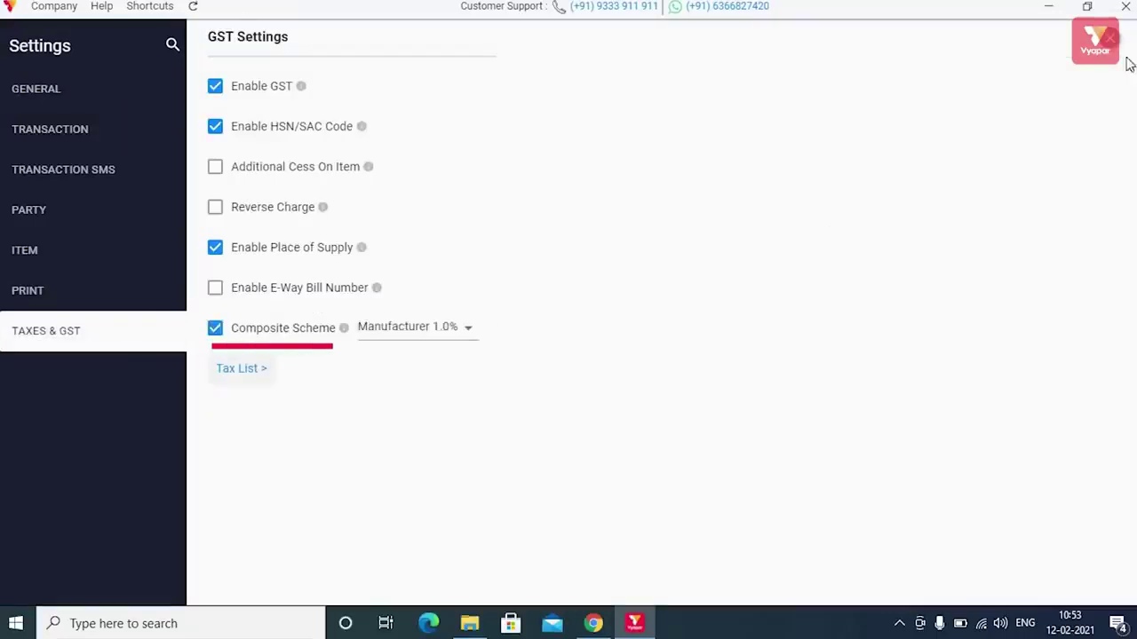
left_click(1063, 59)
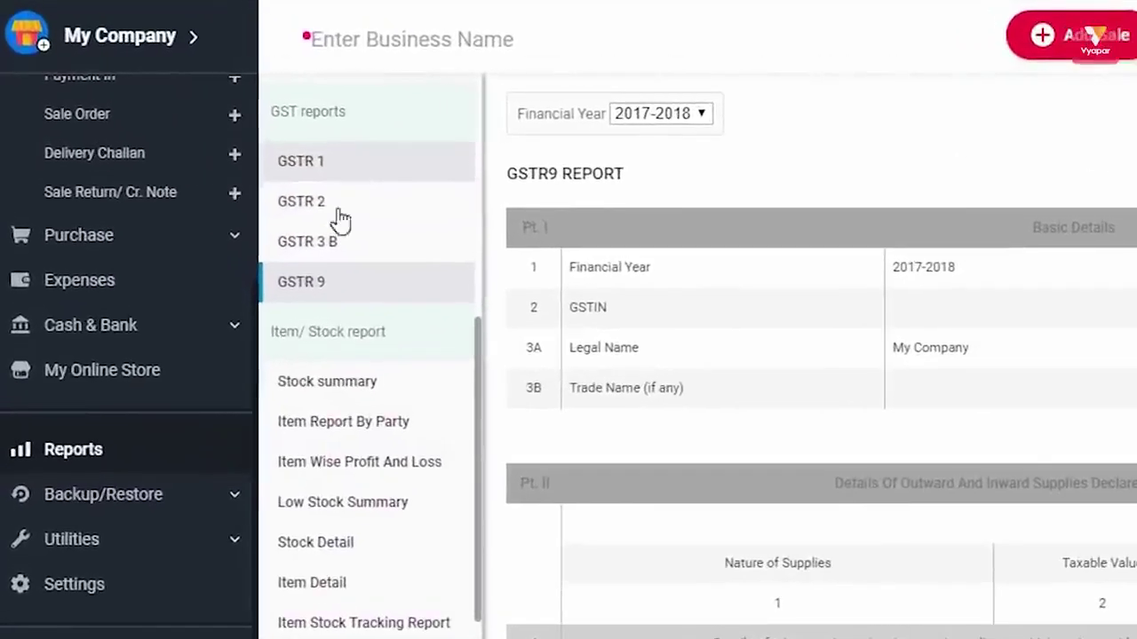
- Go through Stock summary, Item Report By Party, Low Stock Summary, Stock Detail and Item Detail to Item Stock Tracking
left_click(102, 444)
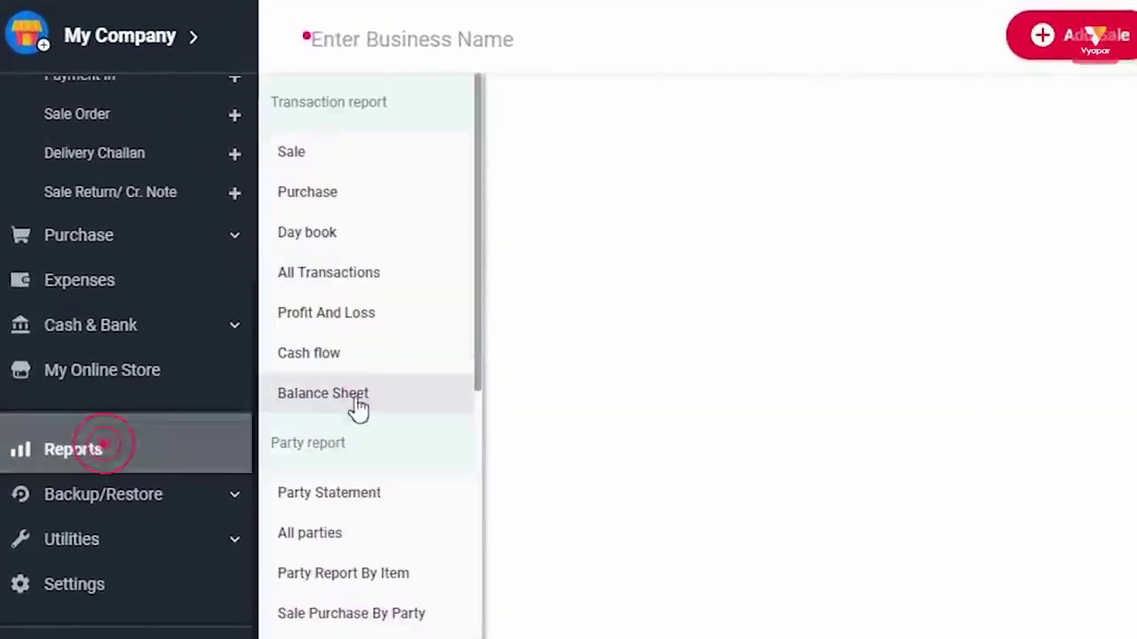
scroll(381, 438, "down", 5)
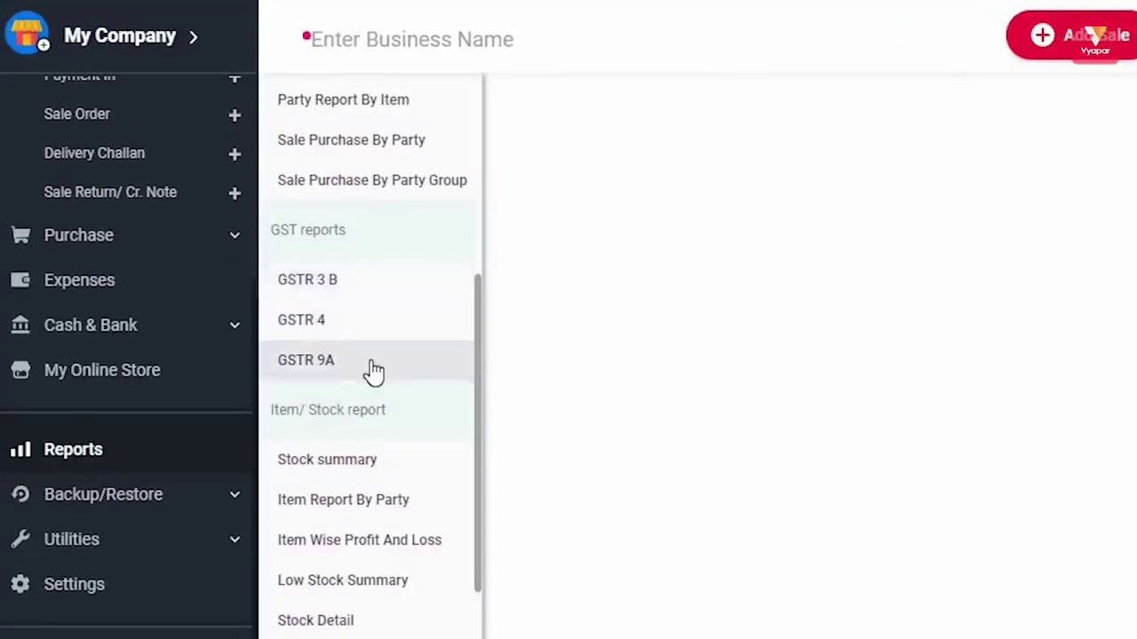
scroll(373, 369, "down", 3)
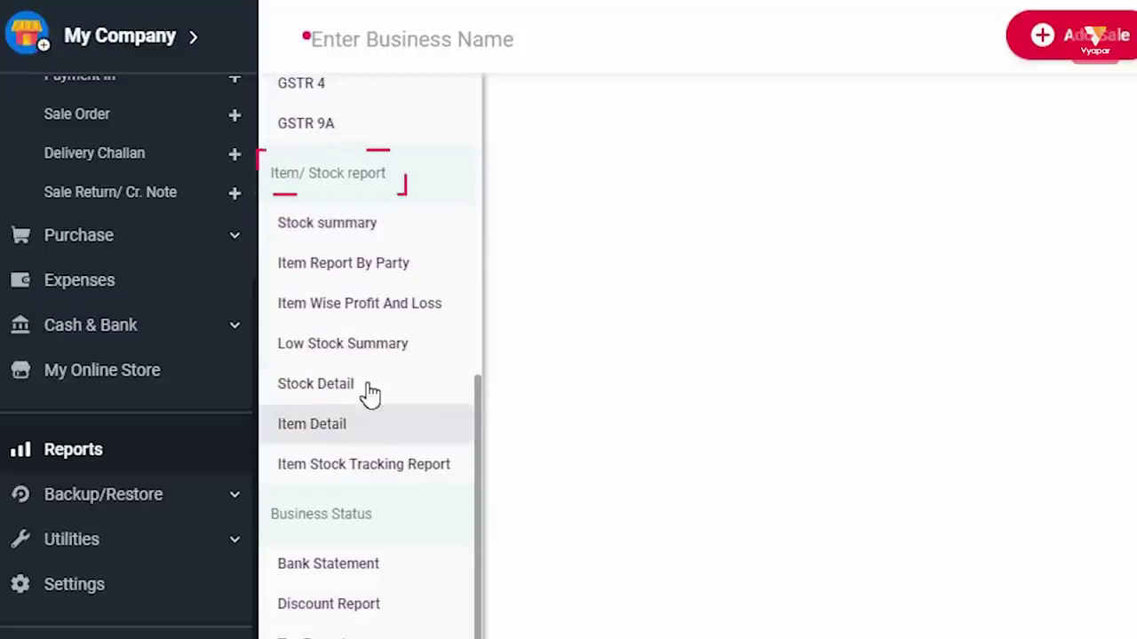
left_click(360, 232)
left_click(352, 264)
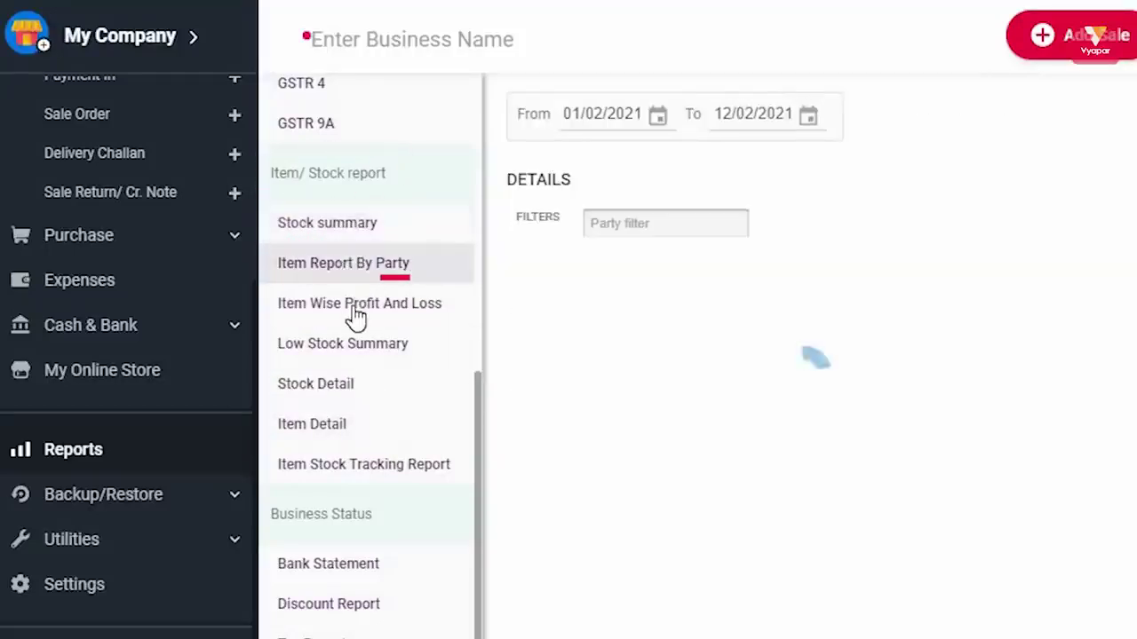
left_click(354, 312)
left_click(353, 350)
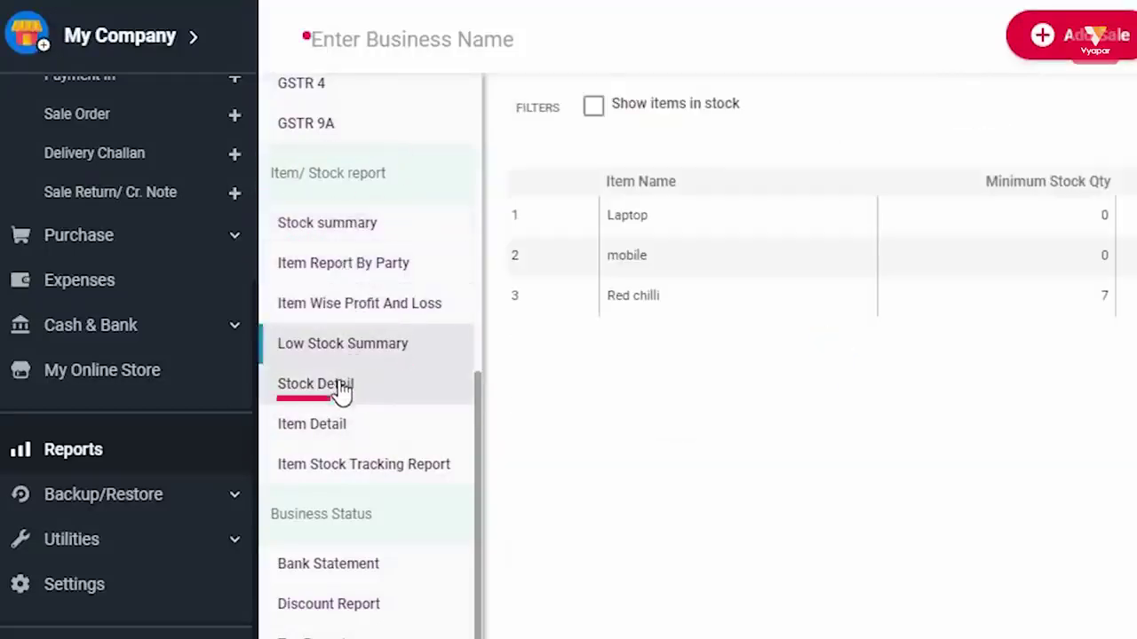
left_click(342, 388)
left_click(340, 428)
left_click(360, 466)
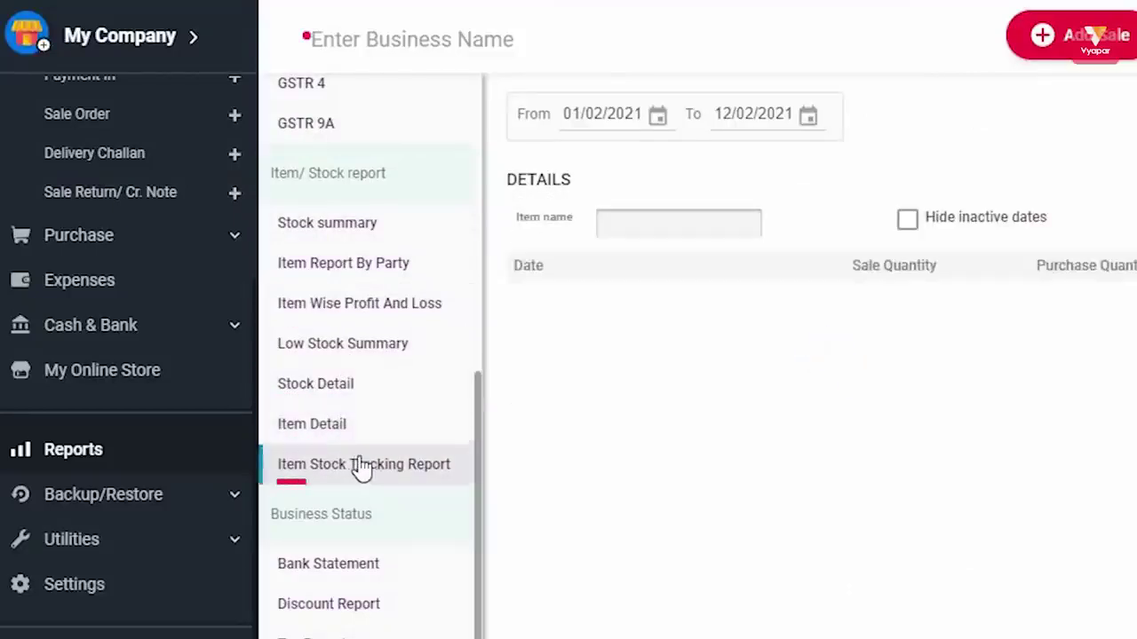
scroll(381, 436, "down", 5)
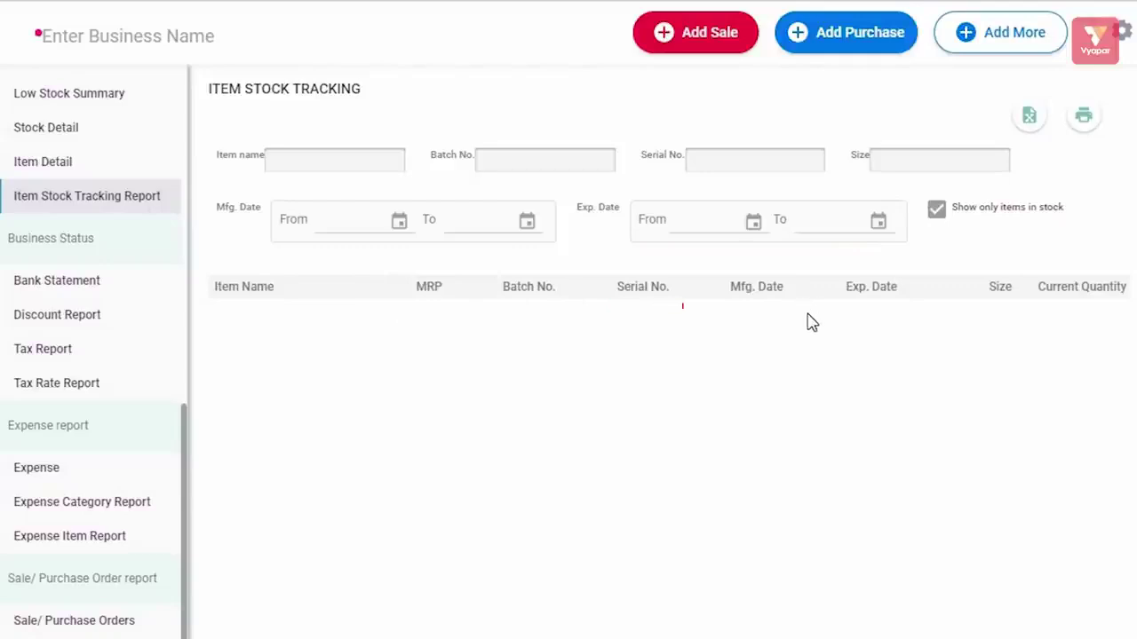
- Reload the Item Stock Tracking Report, then view the Bank Statement, Discount Report and Tax Report
left_click(62, 205)
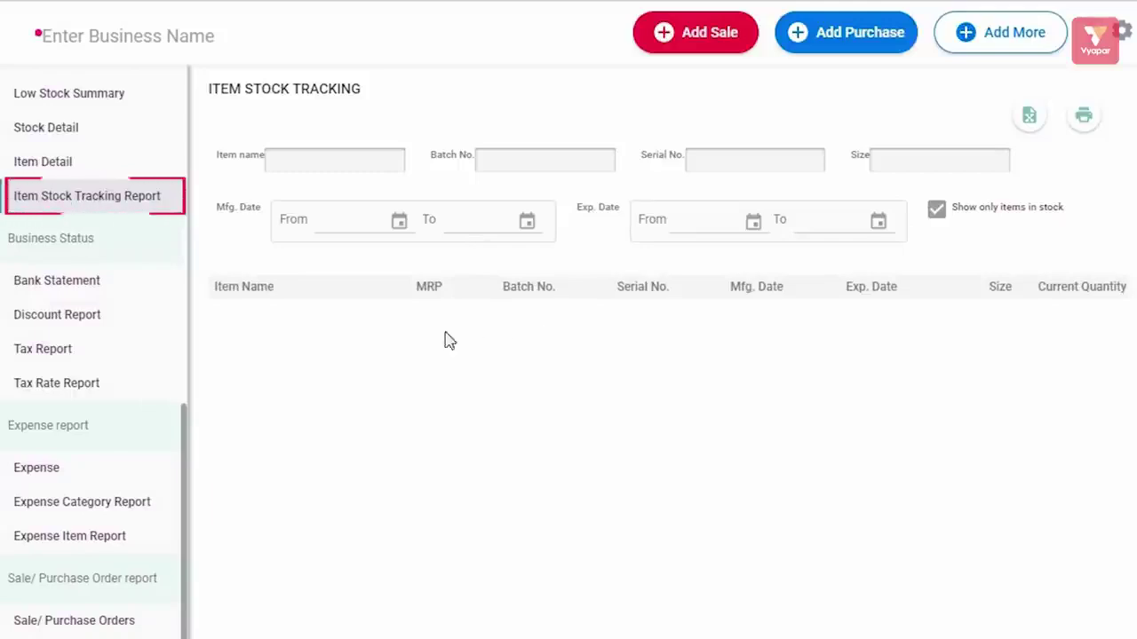
left_click(89, 281)
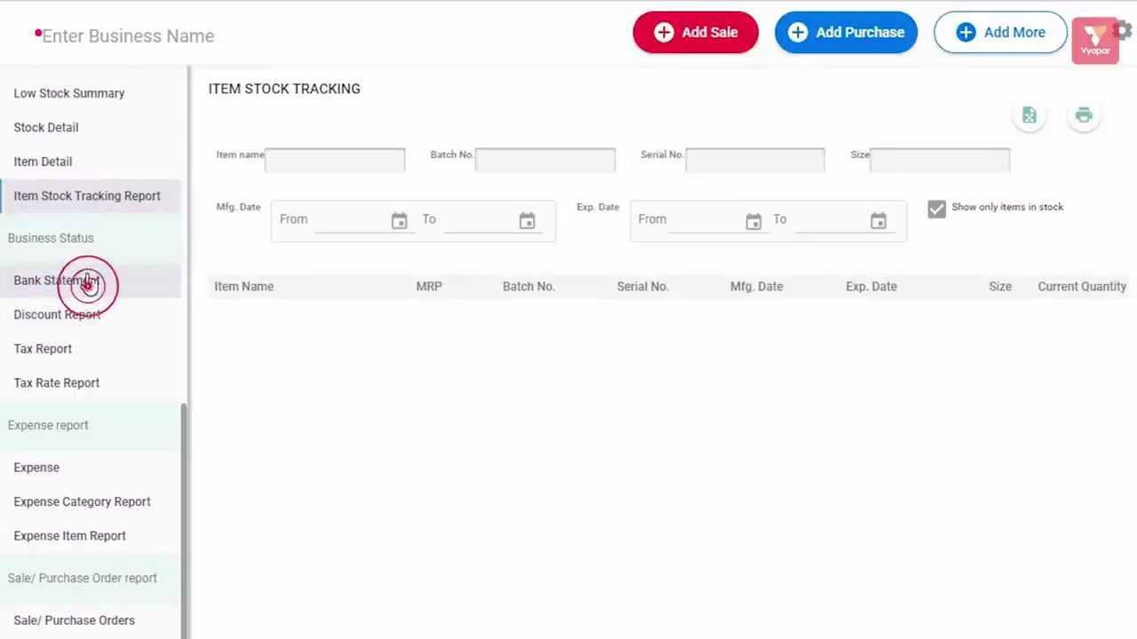
left_click(74, 320)
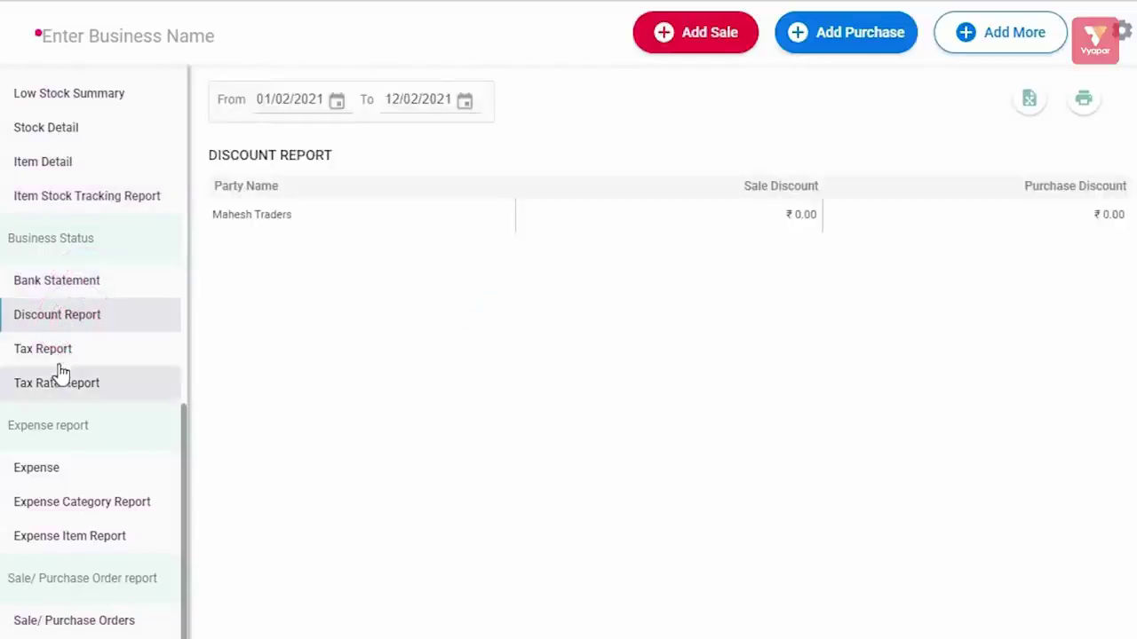
left_click(55, 355)
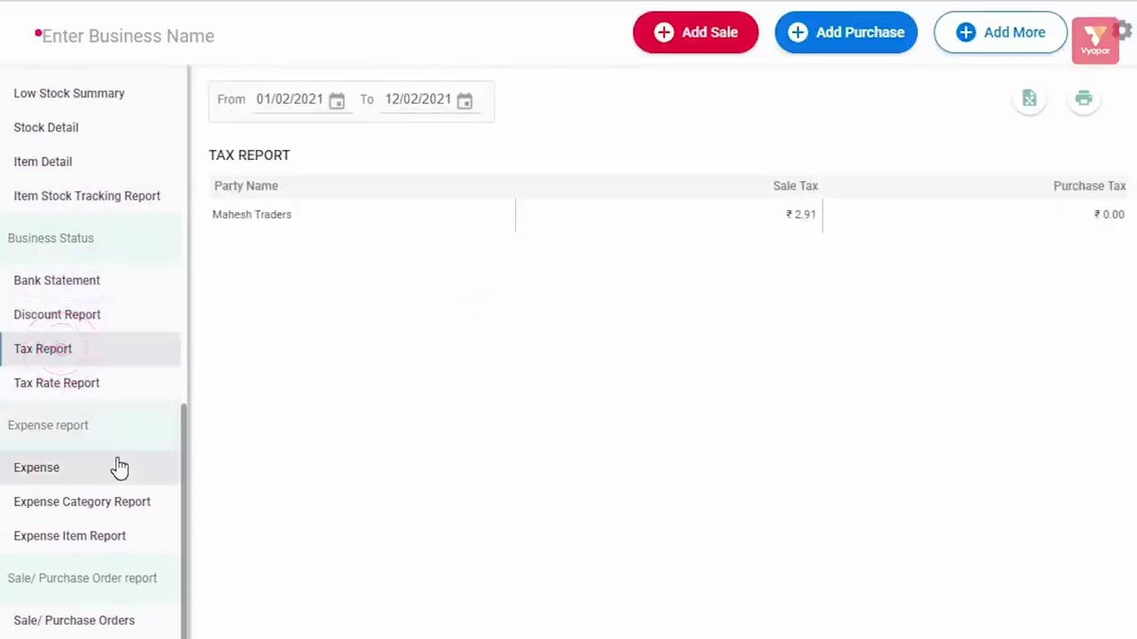
scroll(120, 468, "down", 1)
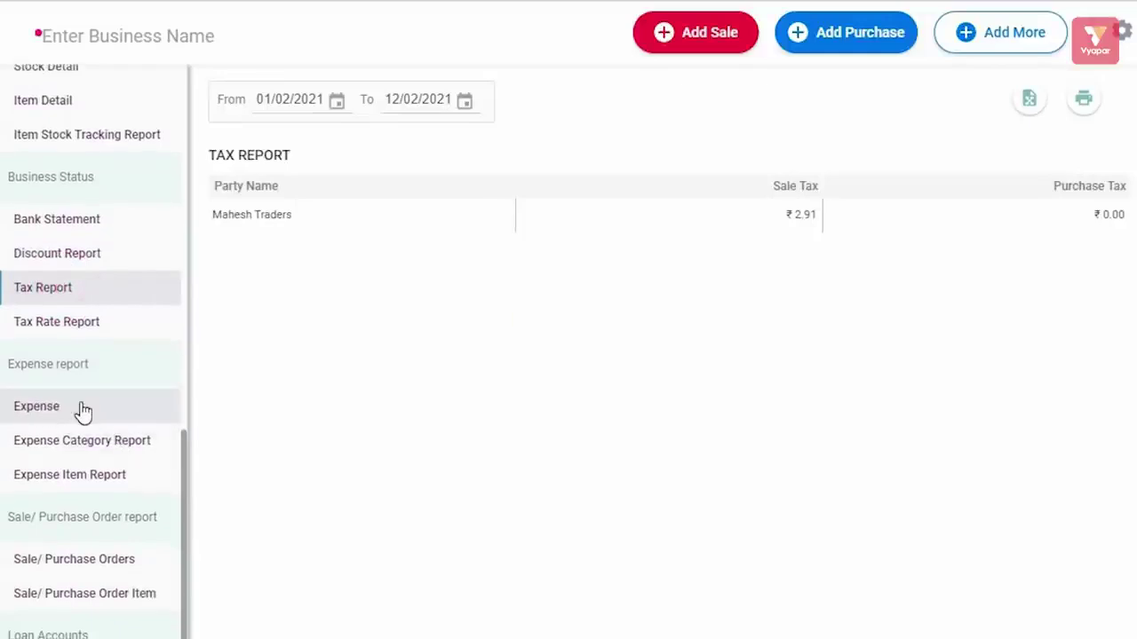
- View the Expense report, Expense Category Report and Expense Item Report
left_click(82, 410)
left_click(91, 444)
left_click(96, 485)
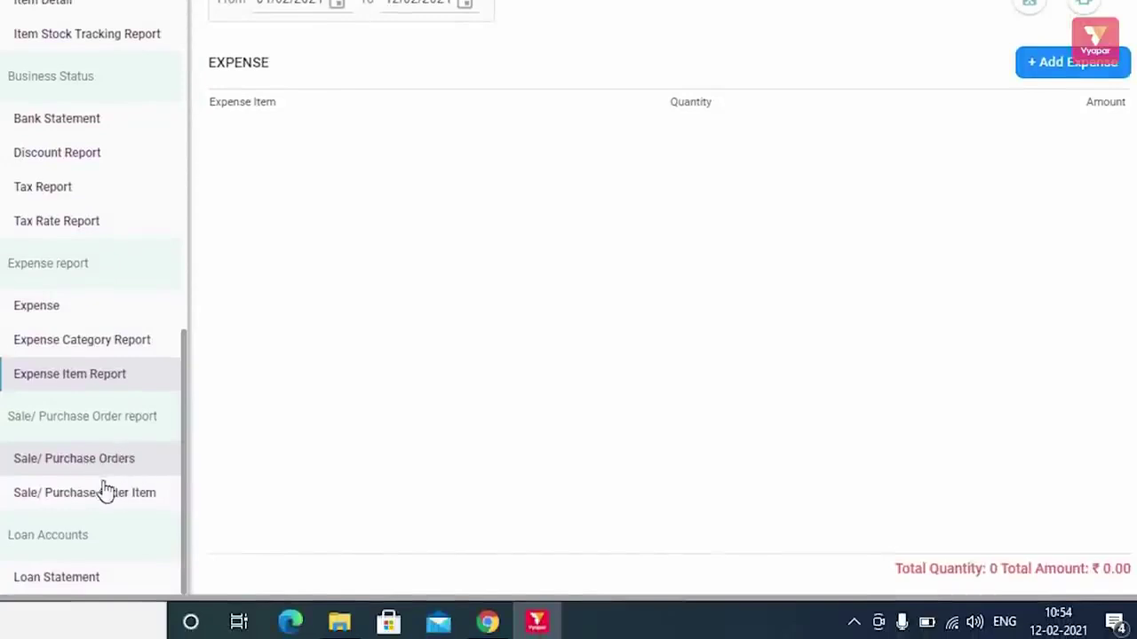
- View the Sale/Purchase Orders report, then the empty Loan Statement with ₹0.00 balance
left_click(82, 464)
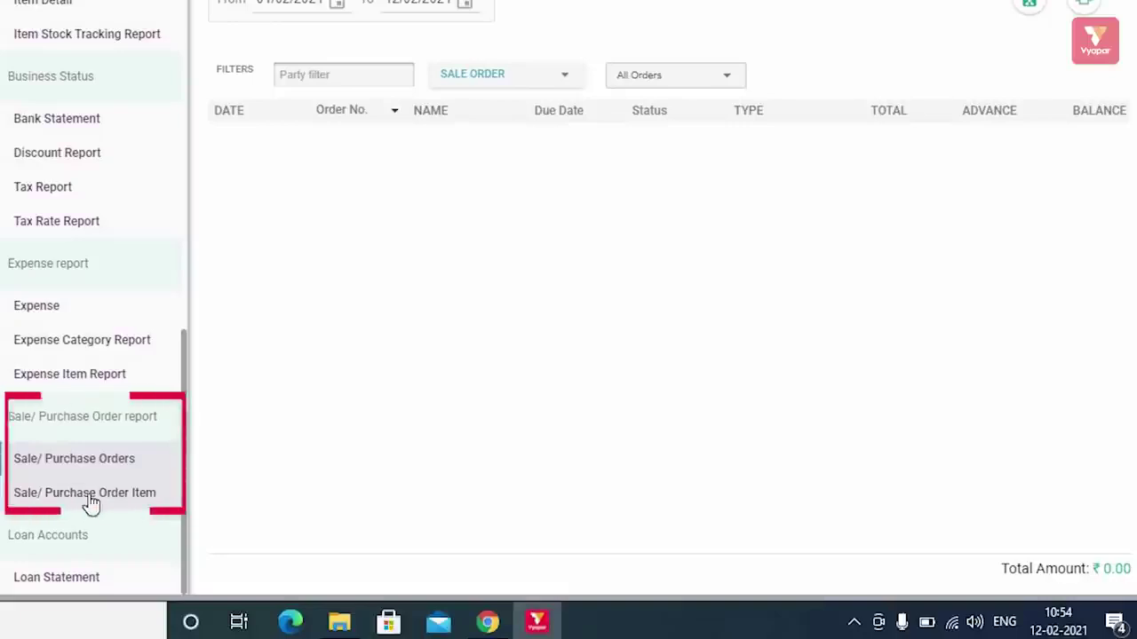
scroll(96, 471, "up", 6)
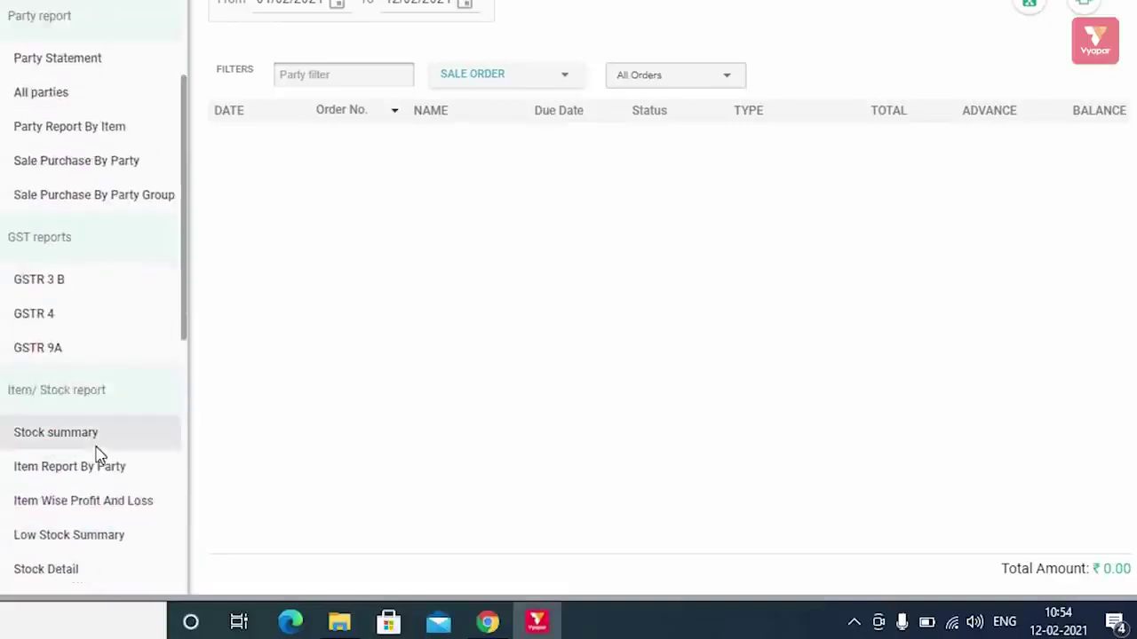
scroll(98, 455, "up", 3)
scroll(97, 457, "down", 10)
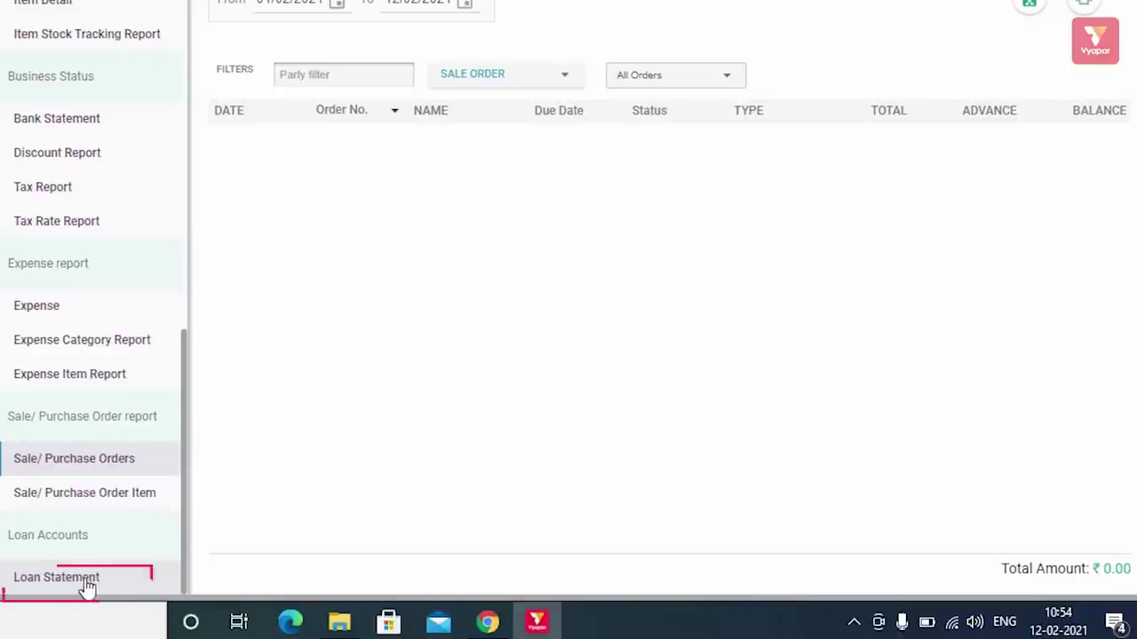
left_click(84, 586)
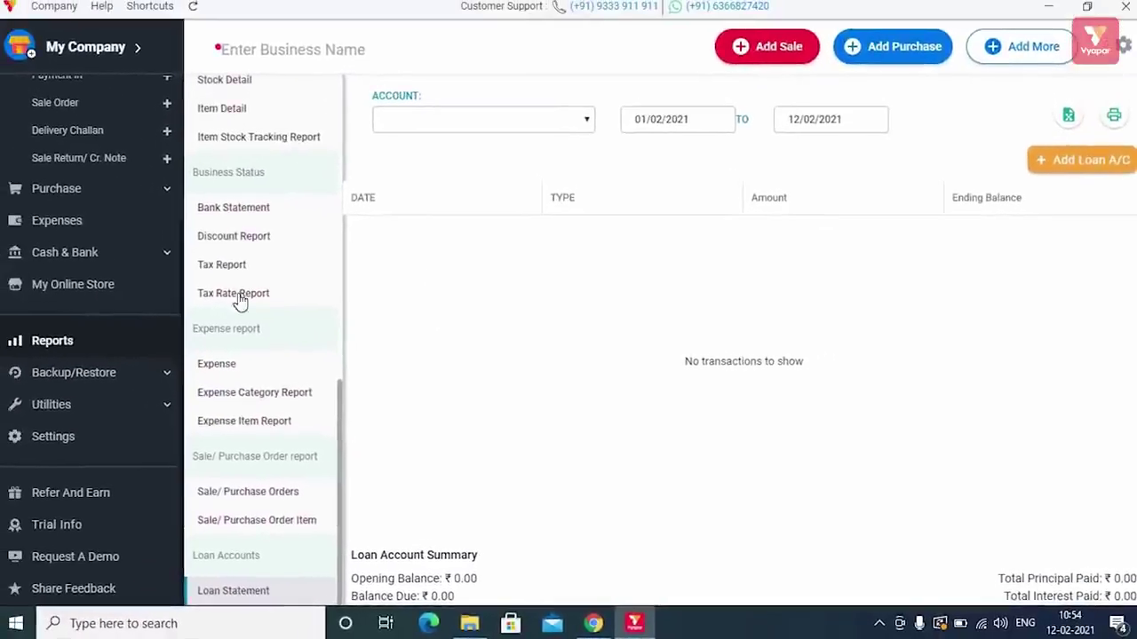
scroll(287, 296, "up", 8)
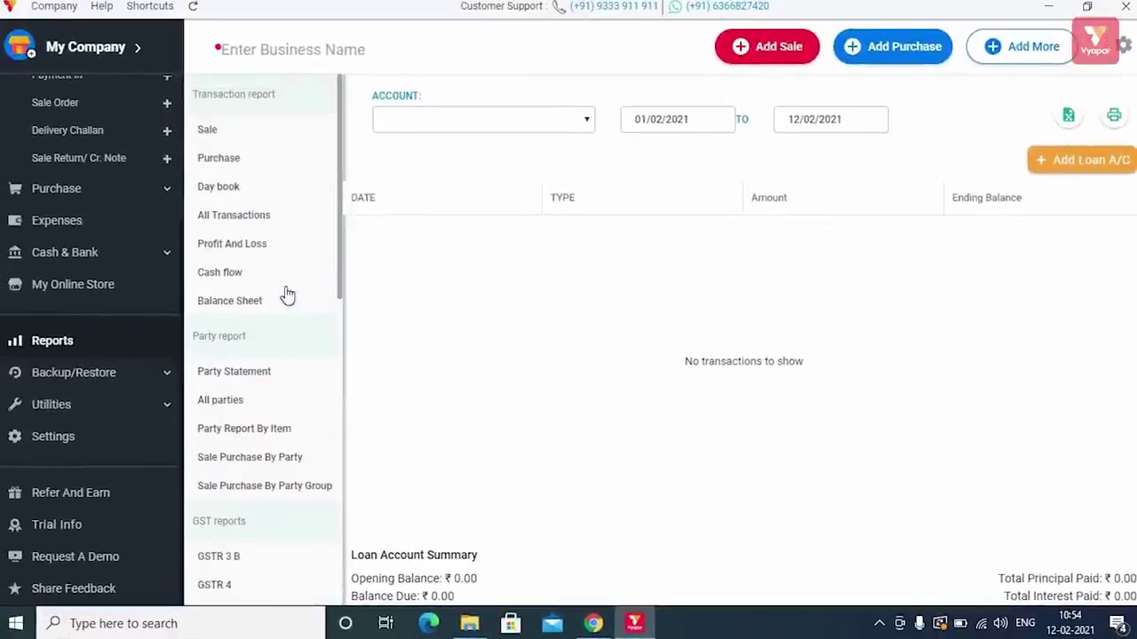